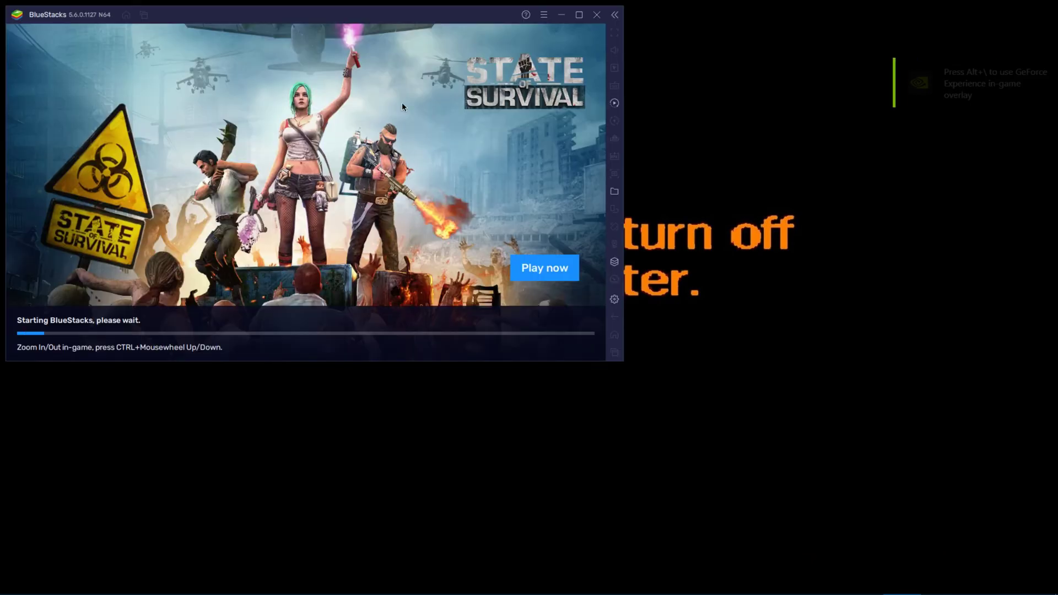
Move the BlueStacks window toward the screen centre and open the level Open Sight in the level editor
{"action": "left_click_drag", "start_coordinate": [338, 21], "coordinate": [549, 89]}
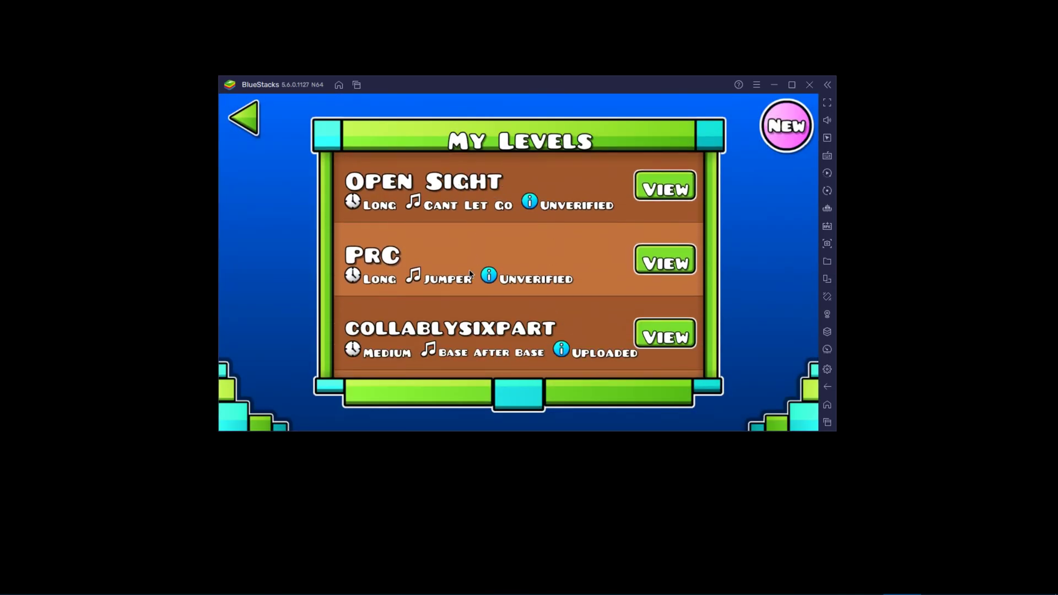
{"action": "scroll", "coordinate": [531, 310], "scroll_direction": "down", "scroll_amount": 6}
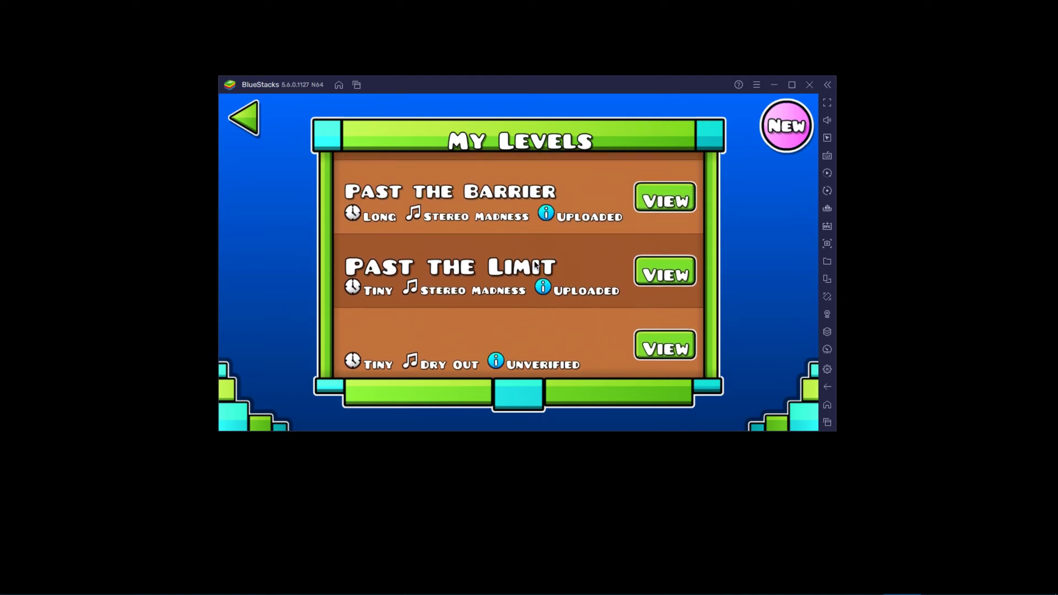
{"action": "scroll", "coordinate": [534, 264], "scroll_direction": "up", "scroll_amount": 8}
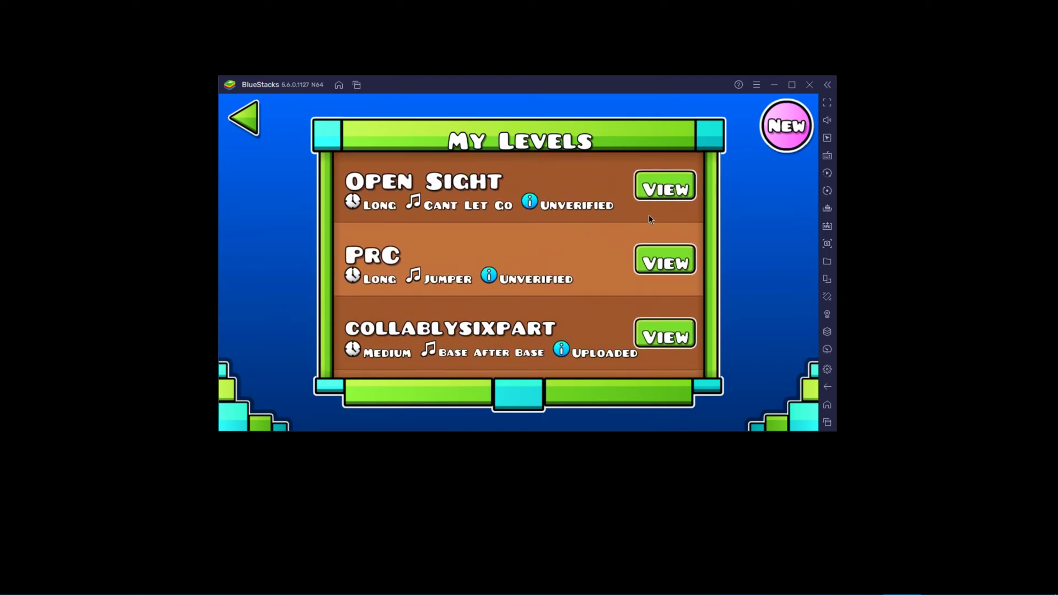
{"action": "left_click", "coordinate": [658, 190]}
{"action": "left_click", "coordinate": [413, 286]}
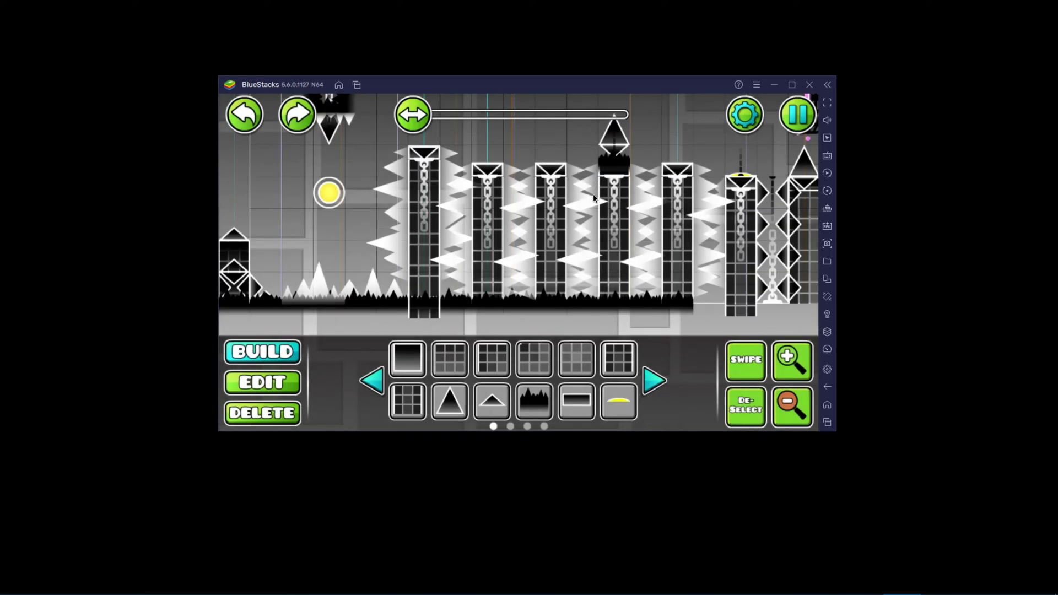
Look through the Open Sight level's layout in the editor, including the spiked pillars and the sloped tunnel sections
{"action": "left_click_drag", "start_coordinate": [593, 199], "coordinate": [444, 274]}
{"action": "left_click_drag", "start_coordinate": [716, 182], "coordinate": [418, 264]}
{"action": "left_click_drag", "start_coordinate": [753, 241], "coordinate": [546, 264]}
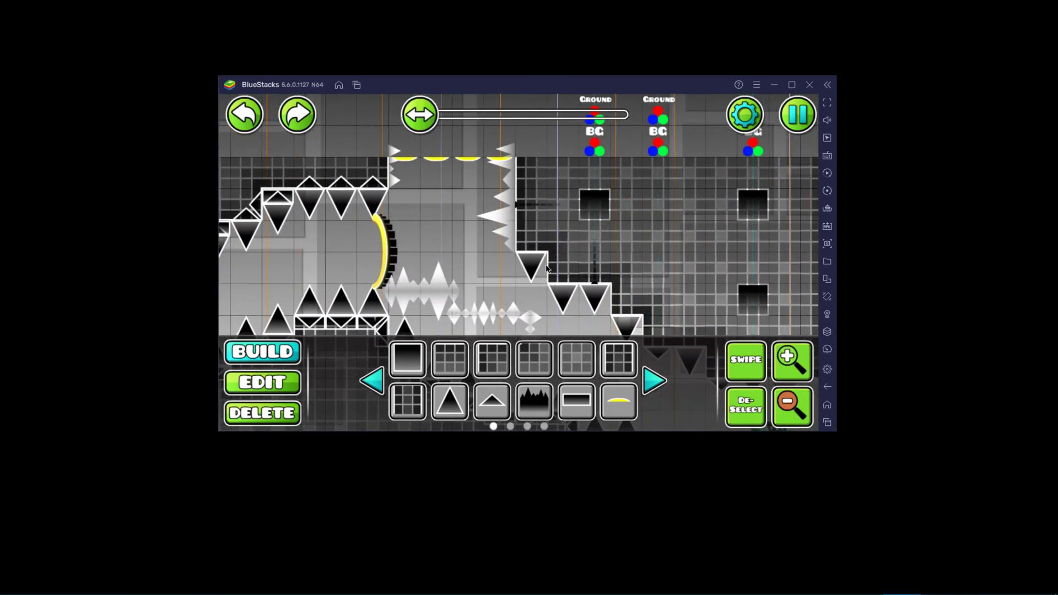
{"action": "left_click_drag", "start_coordinate": [745, 331], "coordinate": [648, 284]}
{"action": "left_click", "coordinate": [787, 406]}
{"action": "left_click", "coordinate": [787, 407]}
{"action": "left_click", "coordinate": [787, 407]}
{"action": "left_click", "coordinate": [787, 406]}
{"action": "left_click", "coordinate": [787, 406]}
{"action": "left_click_drag", "start_coordinate": [759, 146], "coordinate": [512, 141]}
{"action": "scroll", "coordinate": [511, 141], "scroll_direction": "right", "scroll_amount": 5}
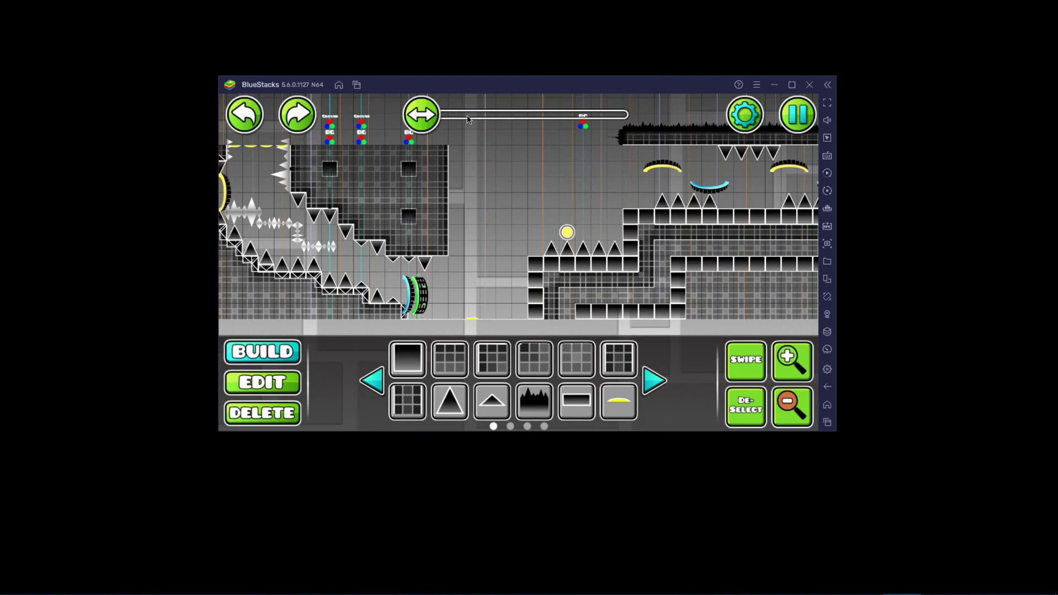
{"action": "mouse_move", "coordinate": [427, 117]}
{"action": "left_mouse_down"}
{"action": "mouse_move", "coordinate": [443, 117]}
{"action": "mouse_move", "coordinate": [418, 117]}
{"action": "left_mouse_up"}
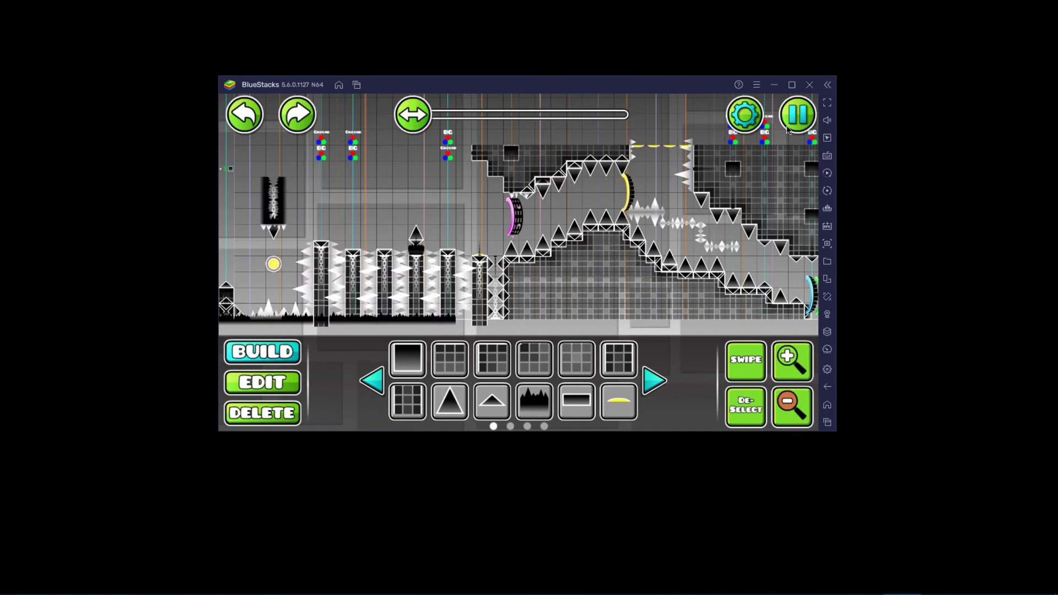
Exit the level editor and return to the Open Sight level page
{"action": "left_click", "coordinate": [788, 124]}
{"action": "left_click", "coordinate": [462, 334]}
{"action": "left_click", "coordinate": [551, 305]}
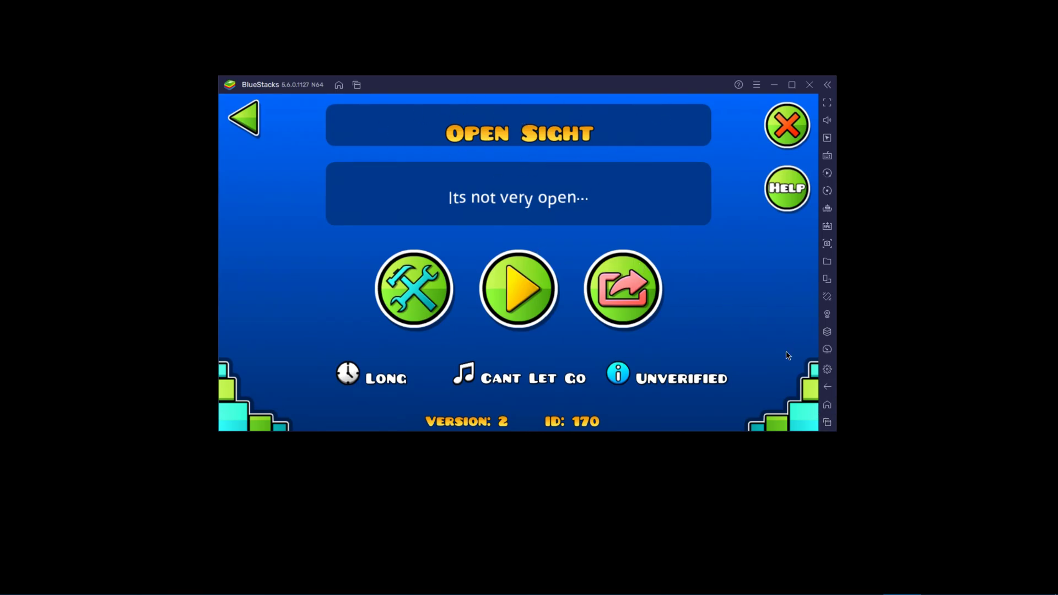
Close the running 1.1 GDPS app and switch to Total Commander
{"action": "left_click", "coordinate": [827, 422]}
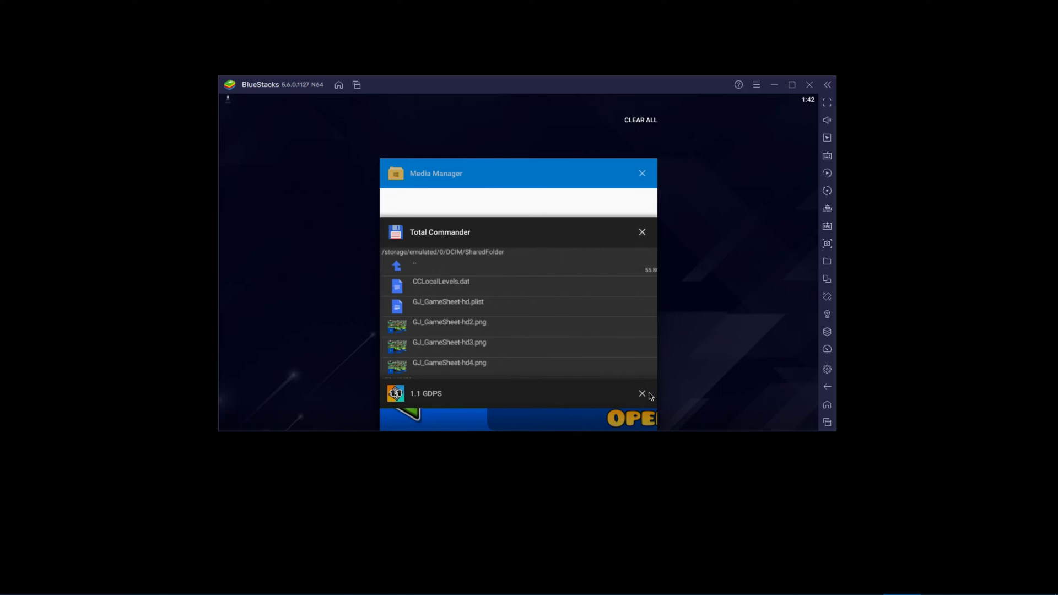
{"action": "left_click", "coordinate": [642, 395]}
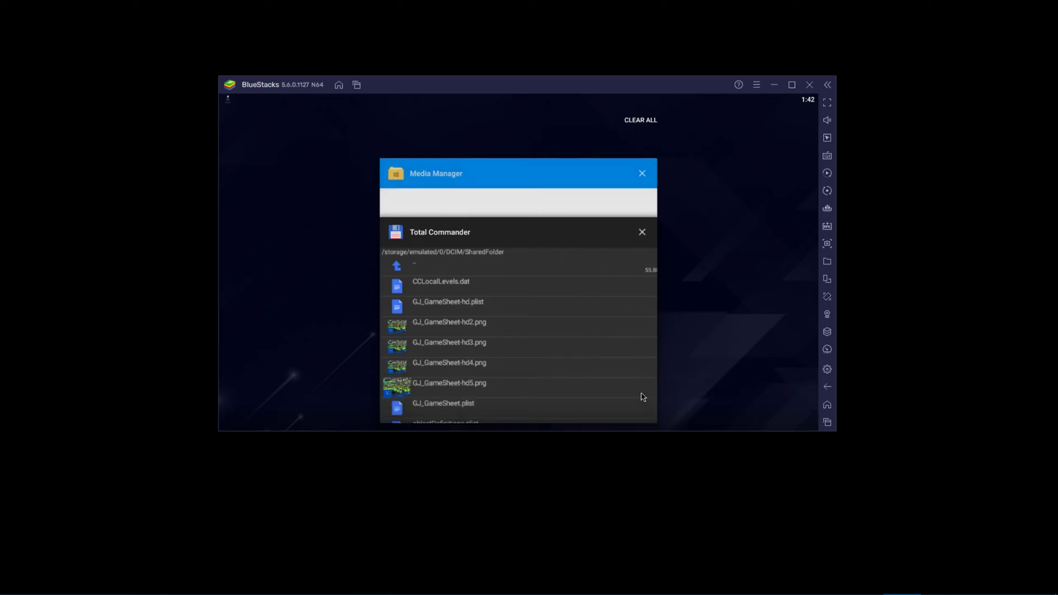
{"action": "left_click", "coordinate": [509, 242]}
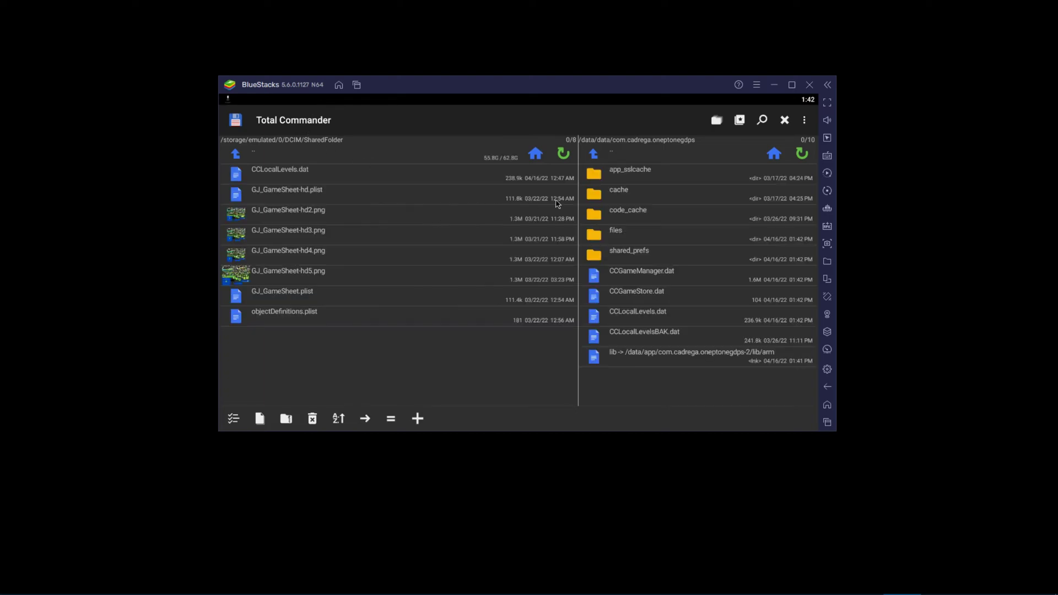
From the file system root, open the /data/data folder in the pane showing the game's data
{"action": "left_click", "coordinate": [777, 153]}
{"action": "left_click", "coordinate": [774, 155]}
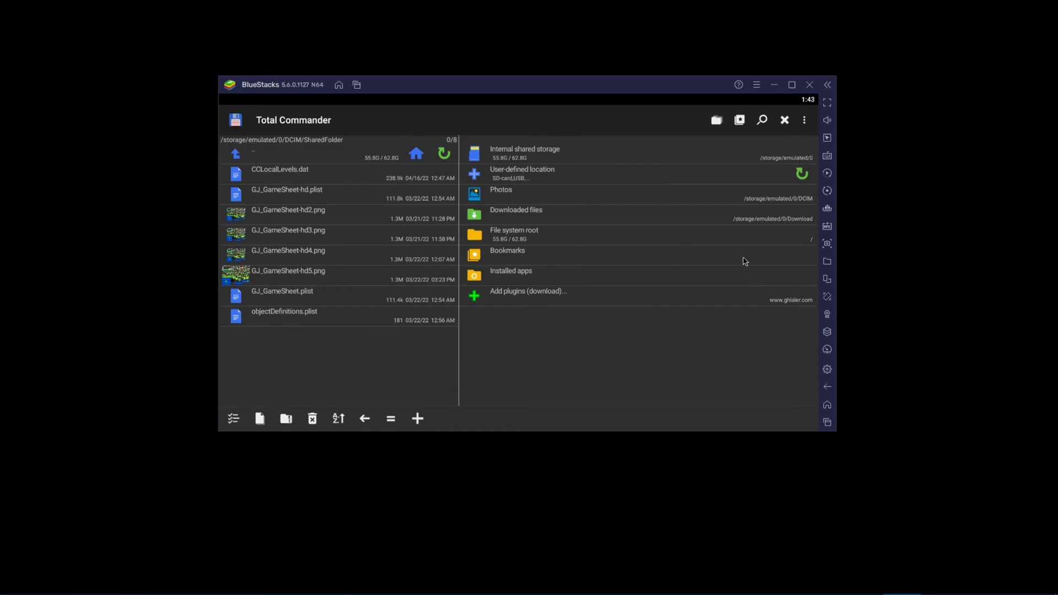
{"action": "left_click", "coordinate": [508, 240]}
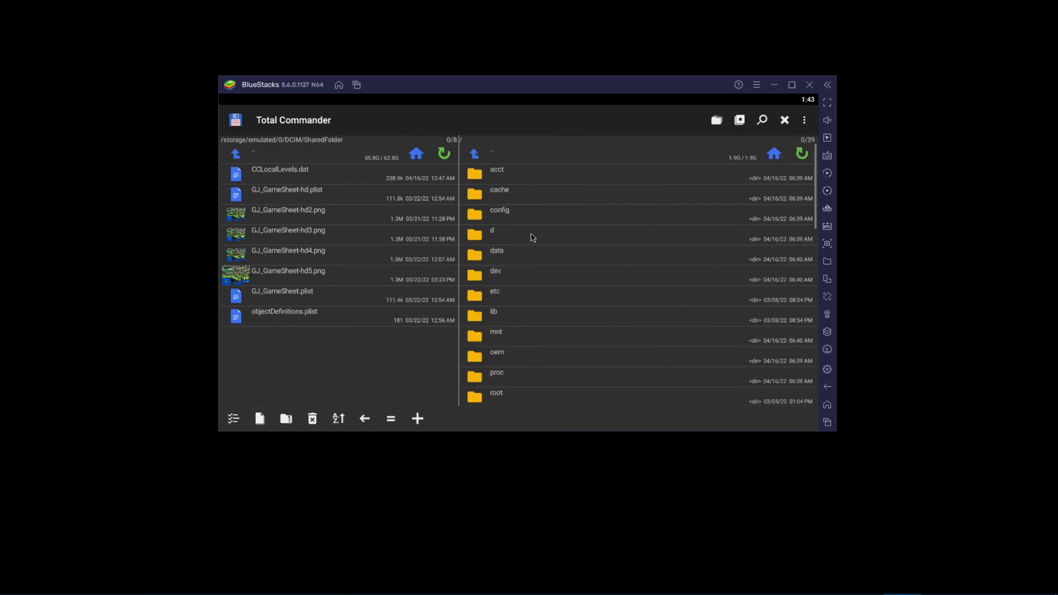
{"action": "scroll", "coordinate": [529, 237], "scroll_direction": "down", "scroll_amount": 3}
{"action": "scroll", "coordinate": [526, 247], "scroll_direction": "up", "scroll_amount": 2}
{"action": "left_click", "coordinate": [498, 256]}
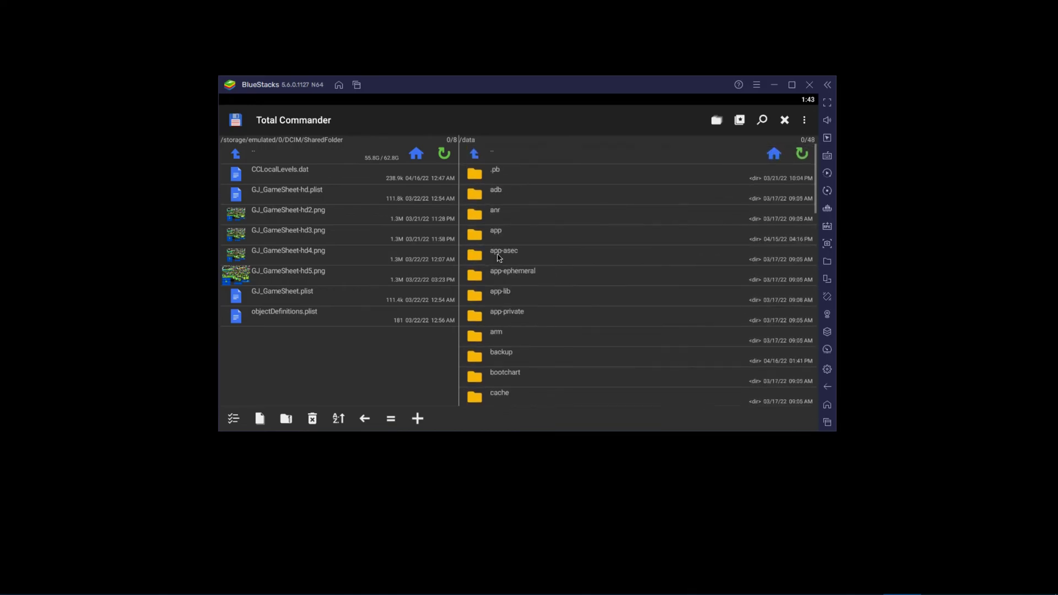
{"action": "scroll", "coordinate": [535, 275], "scroll_direction": "down", "scroll_amount": 2}
{"action": "left_click", "coordinate": [504, 330]}
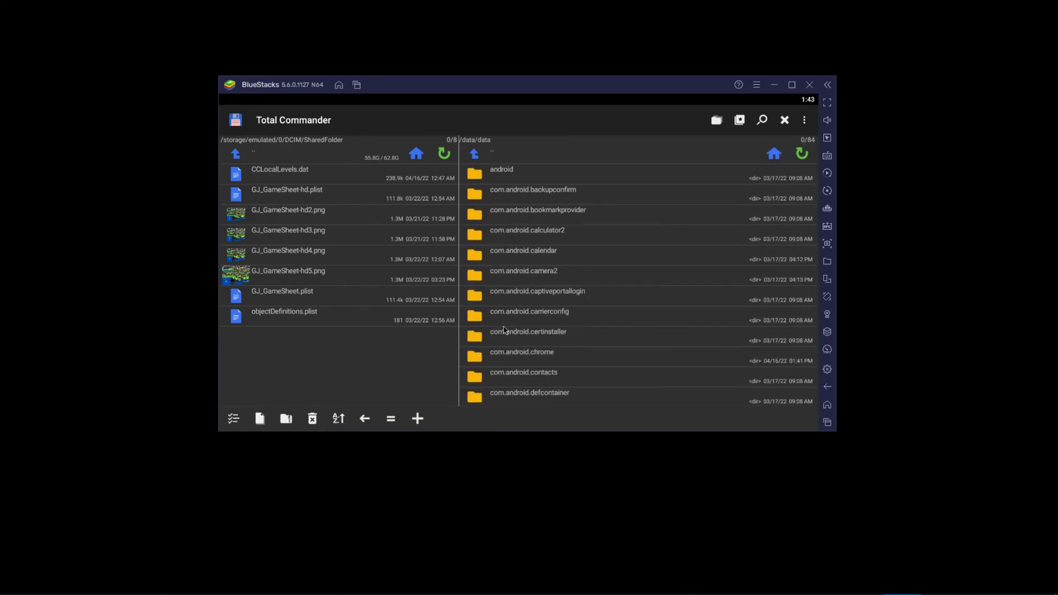
Open the com.cadrega.oneptonegdps folder and check the file options for CCLocalLevels.dat
{"action": "scroll", "coordinate": [528, 266], "scroll_direction": "down", "scroll_amount": 5}
{"action": "scroll", "coordinate": [527, 266], "scroll_direction": "down", "scroll_amount": 15}
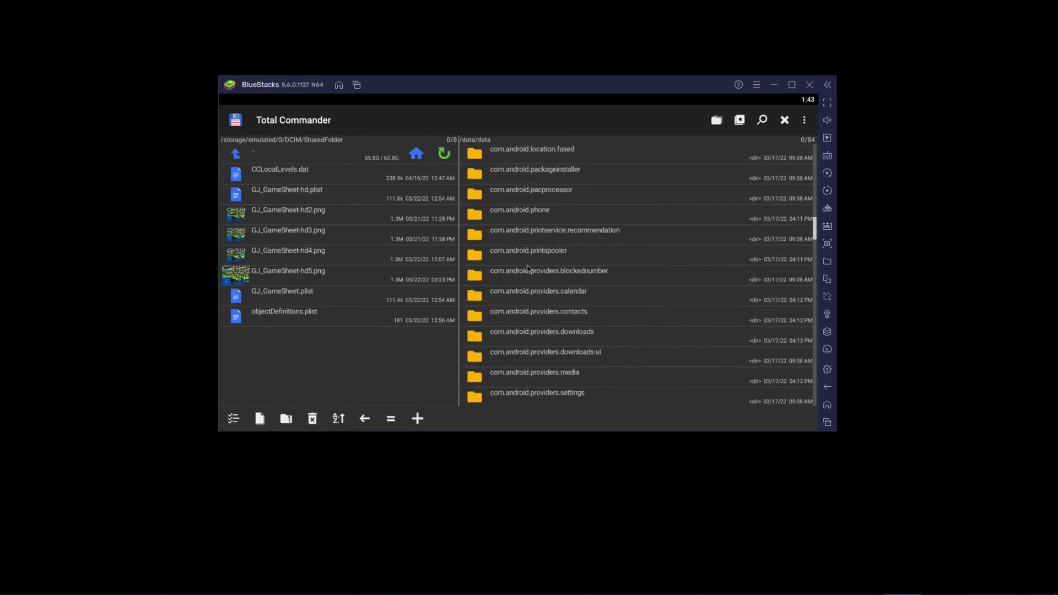
{"action": "scroll", "coordinate": [527, 288], "scroll_direction": "down", "scroll_amount": 15}
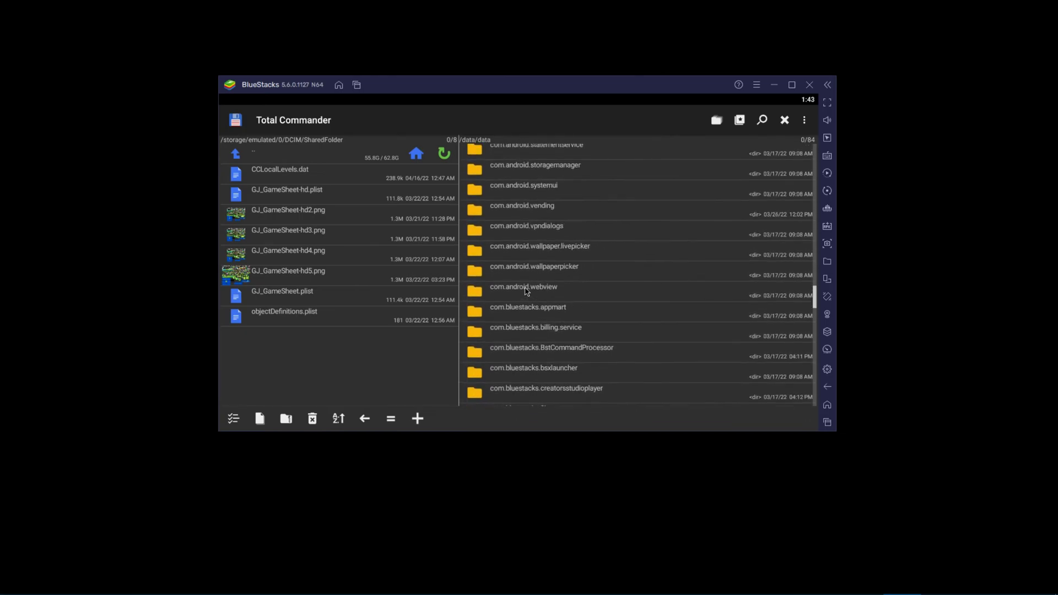
{"action": "scroll", "coordinate": [524, 325], "scroll_direction": "up", "scroll_amount": 3}
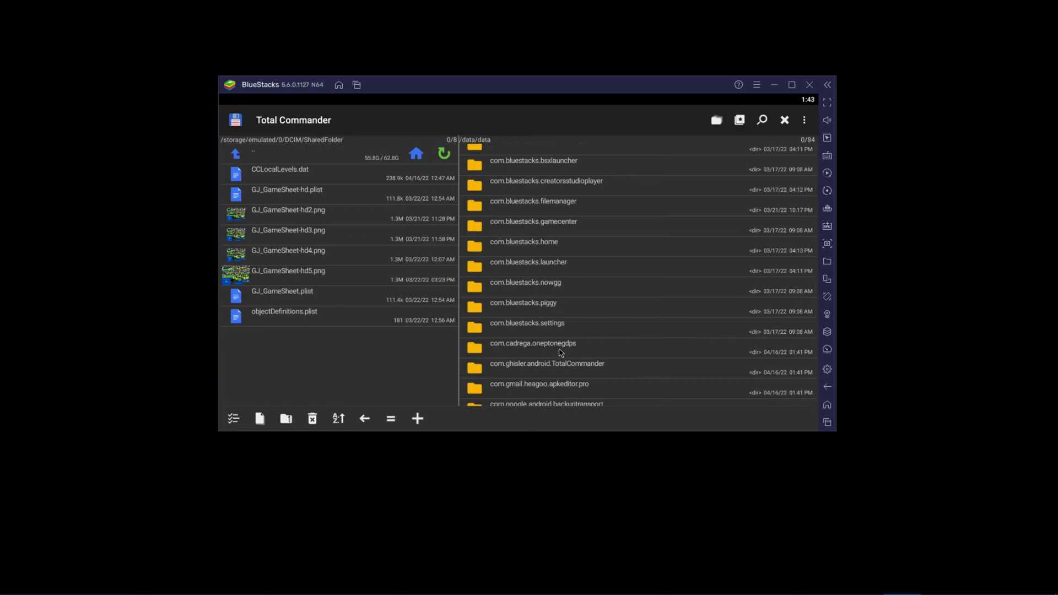
{"action": "left_click", "coordinate": [560, 352]}
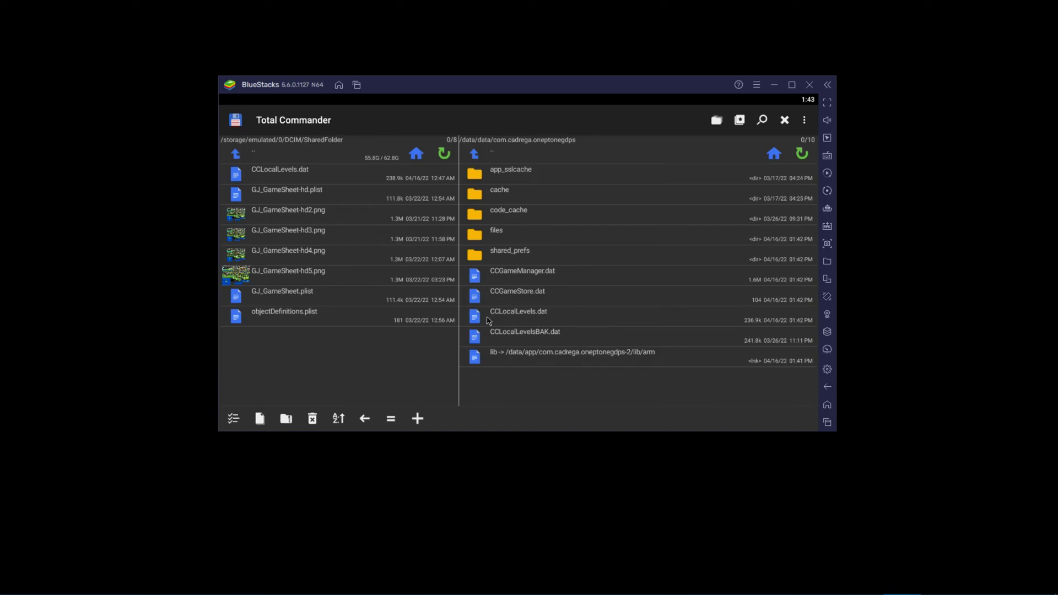
{"action": "left_click", "coordinate": [507, 322]}
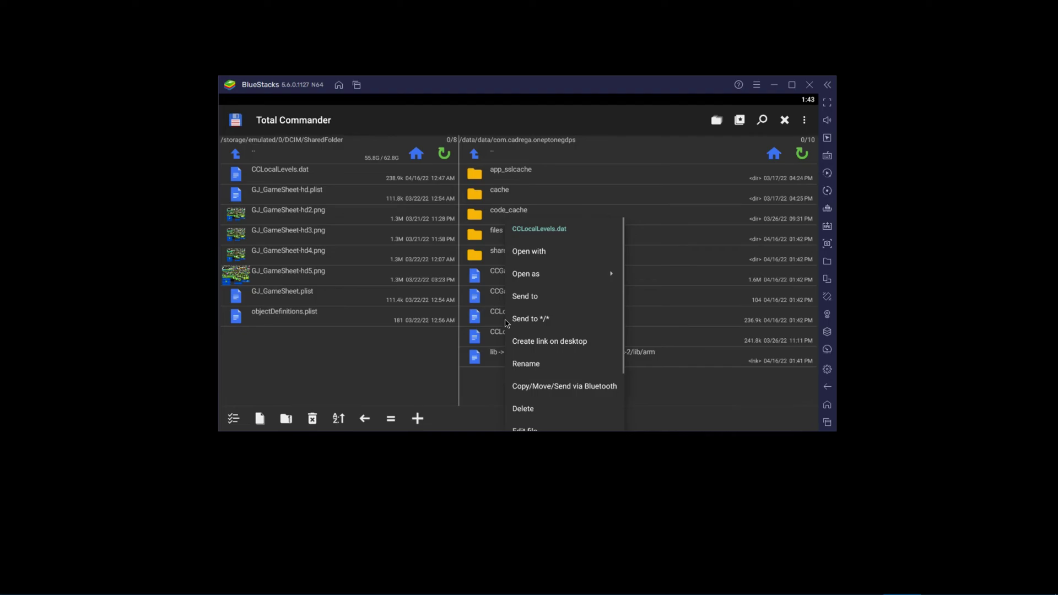
{"action": "left_click", "coordinate": [317, 357]}
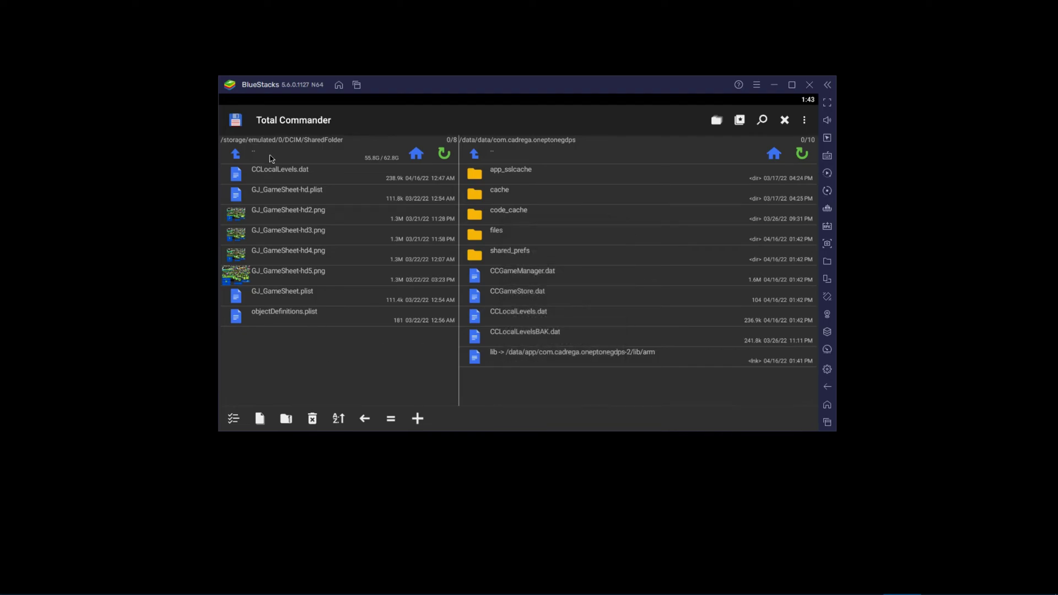
In the other pane, browse the internal shared storage to the DCIM/SharedFolder folder
{"action": "left_click", "coordinate": [416, 159]}
{"action": "left_click", "coordinate": [536, 155]}
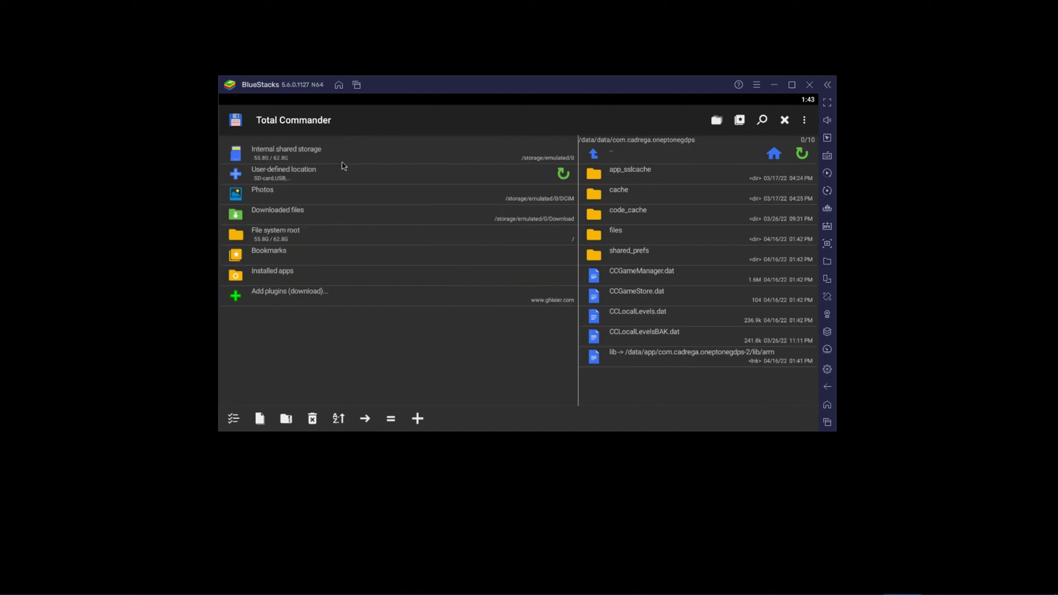
{"action": "left_click", "coordinate": [299, 150]}
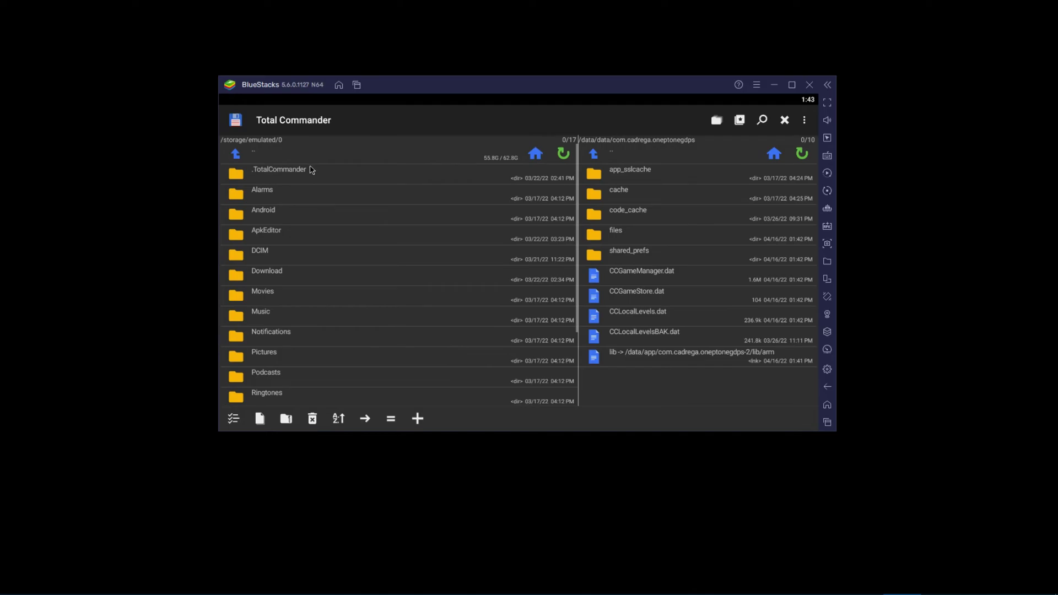
{"action": "scroll", "coordinate": [309, 248], "scroll_direction": "down", "scroll_amount": 2}
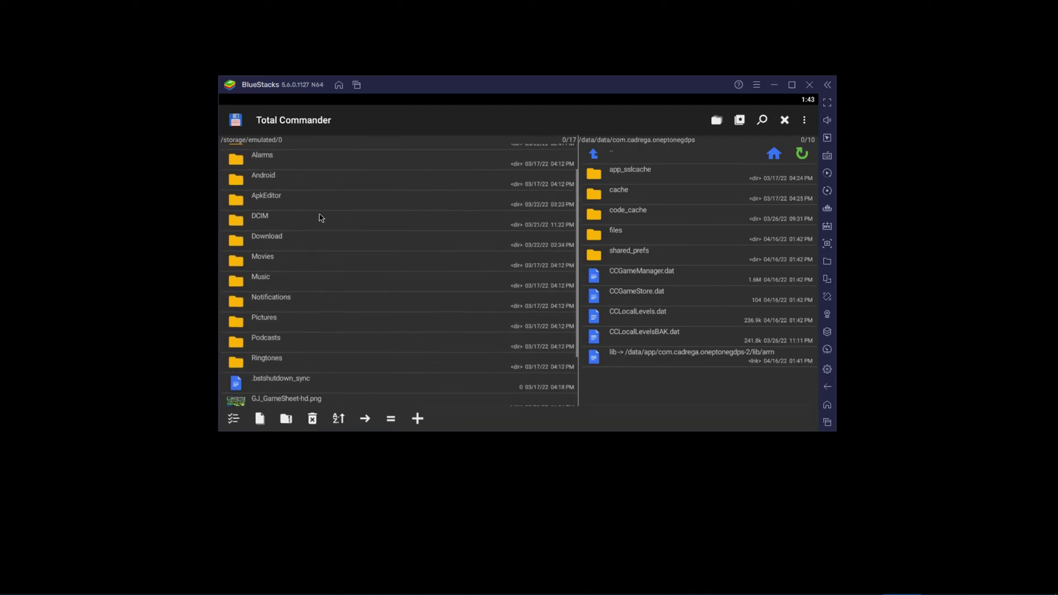
{"action": "scroll", "coordinate": [329, 270], "scroll_direction": "up", "scroll_amount": 5}
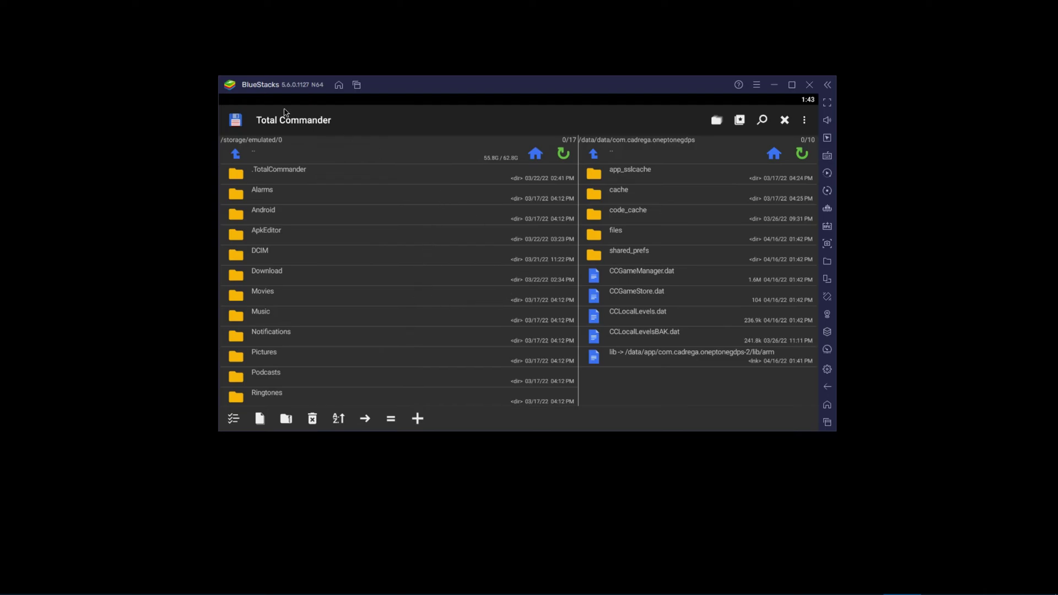
{"action": "scroll", "coordinate": [371, 229], "scroll_direction": "down", "scroll_amount": 3}
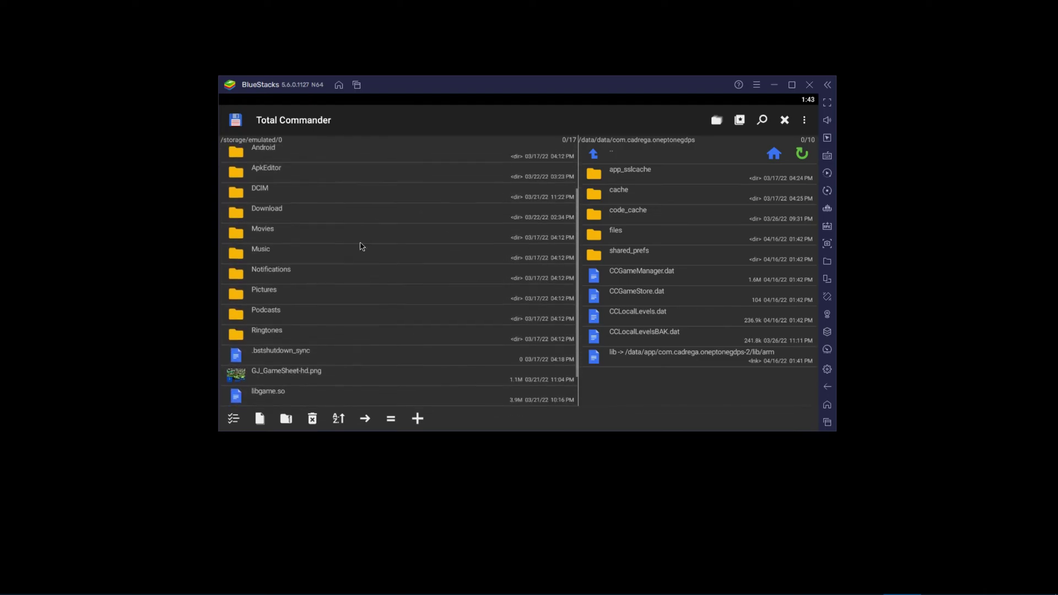
{"action": "scroll", "coordinate": [331, 245], "scroll_direction": "up", "scroll_amount": 3}
{"action": "left_click", "coordinate": [291, 253]}
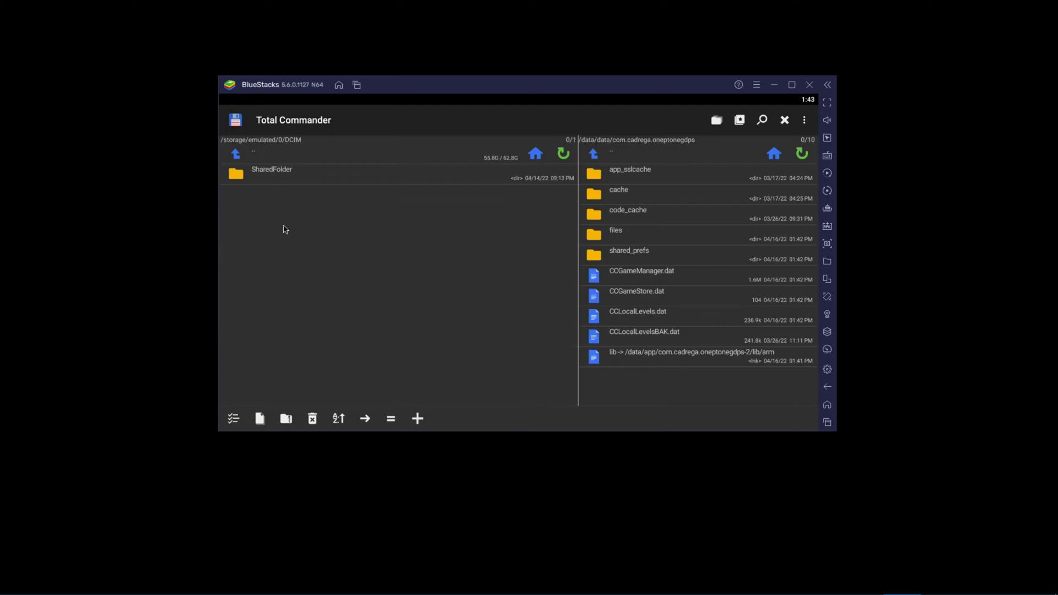
{"action": "left_click", "coordinate": [289, 177]}
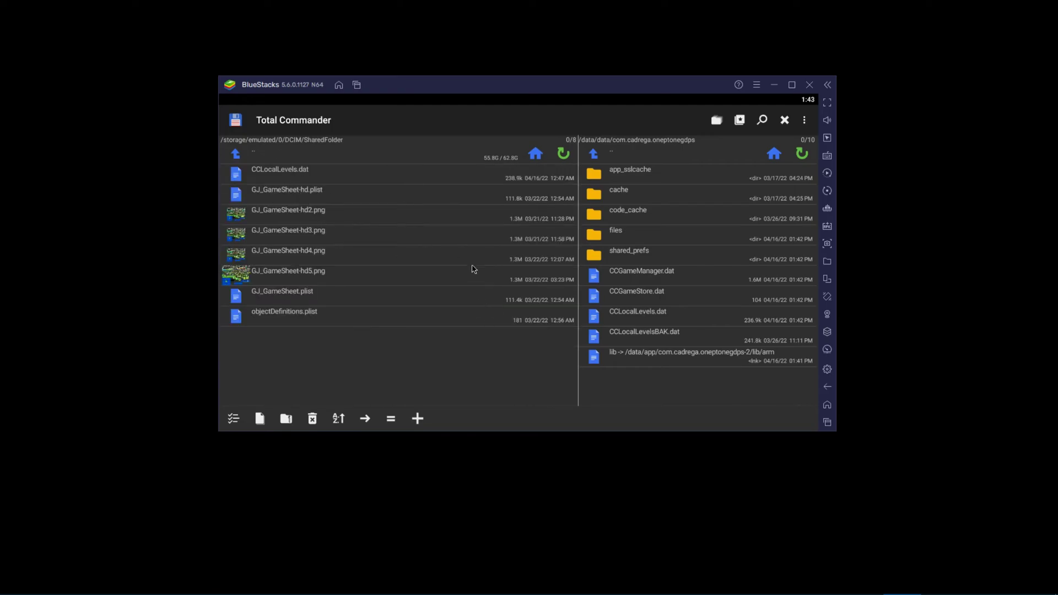
Copy CCLocalLevels.dat from the game's data folder into DCIM/SharedFolder, overwriting the existing file
{"action": "left_click", "coordinate": [659, 315]}
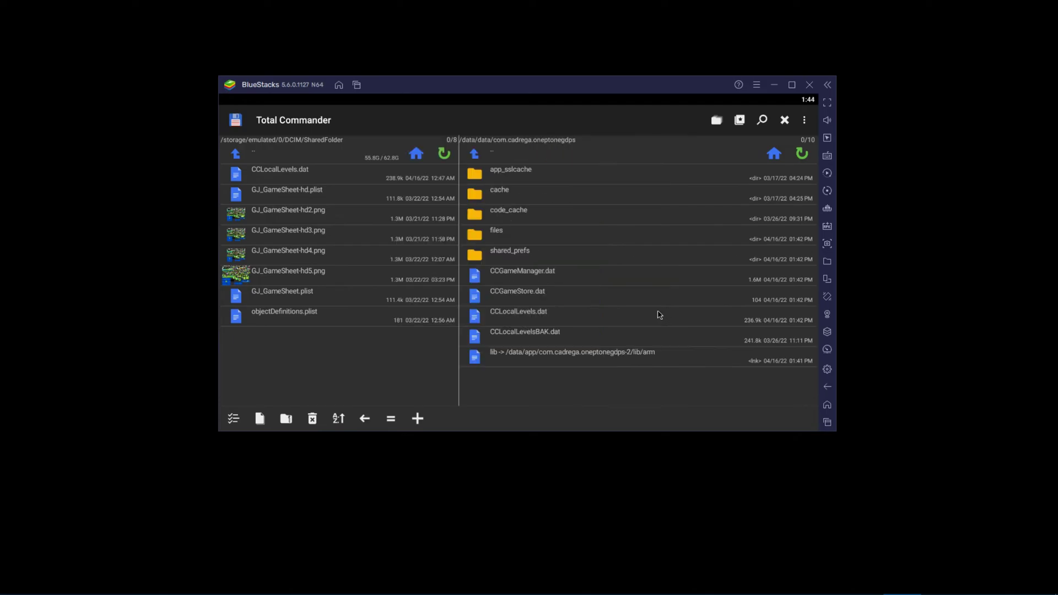
{"action": "left_click", "coordinate": [660, 316]}
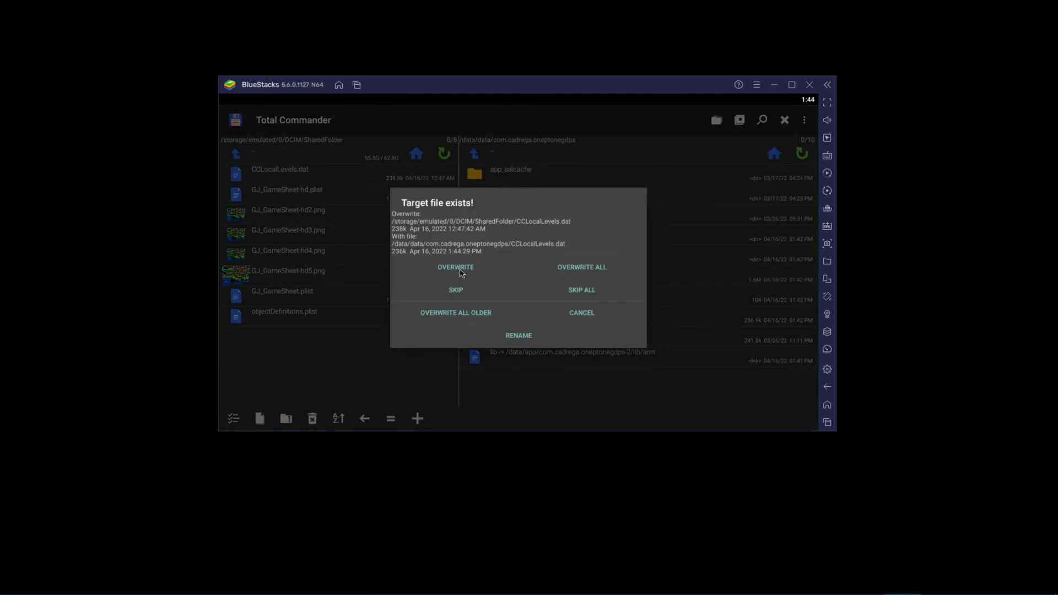
{"action": "left_click", "coordinate": [462, 270]}
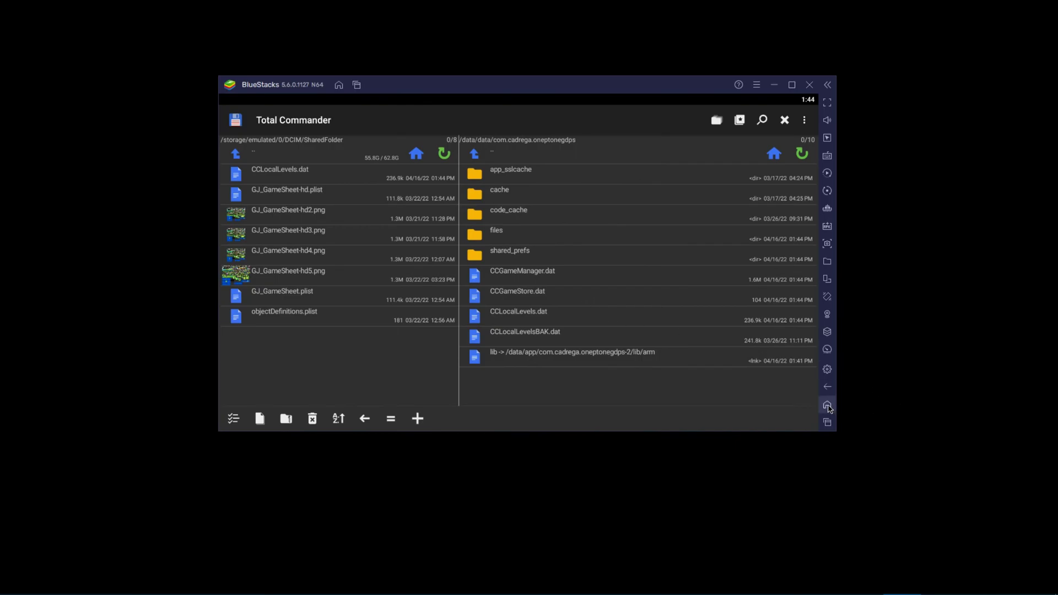
Switch to Media Manager and open the DCIM/SharedFolder folder on the sdcard
{"action": "left_click", "coordinate": [828, 407]}
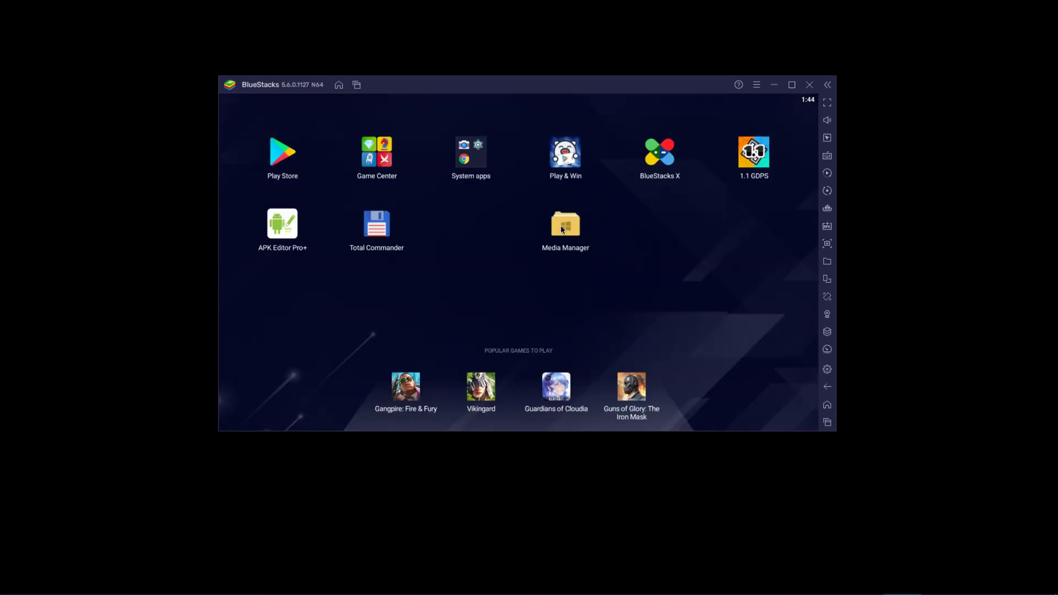
{"action": "left_click", "coordinate": [562, 228]}
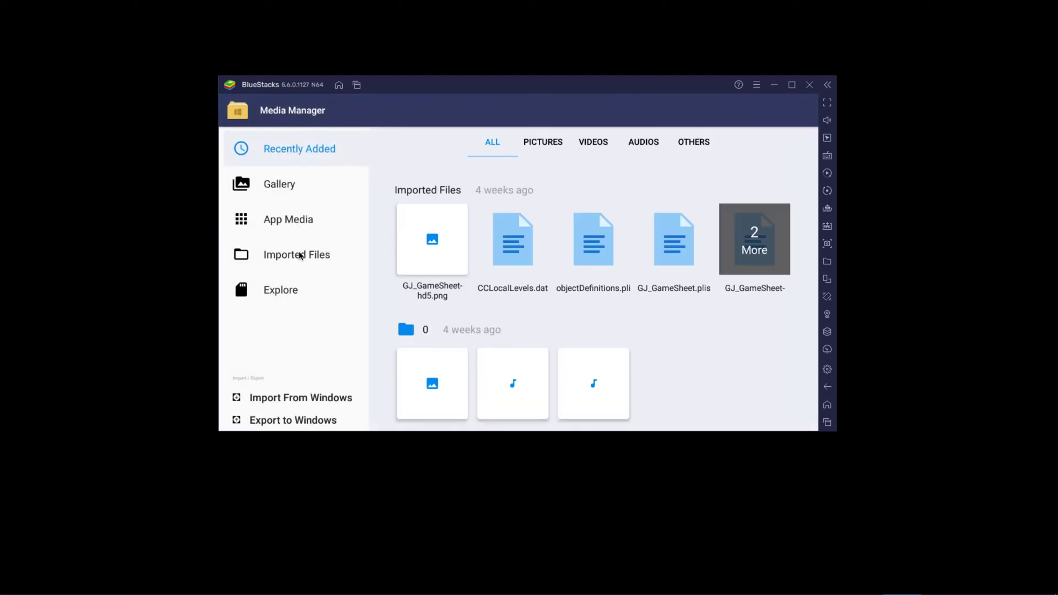
{"action": "left_click", "coordinate": [276, 293]}
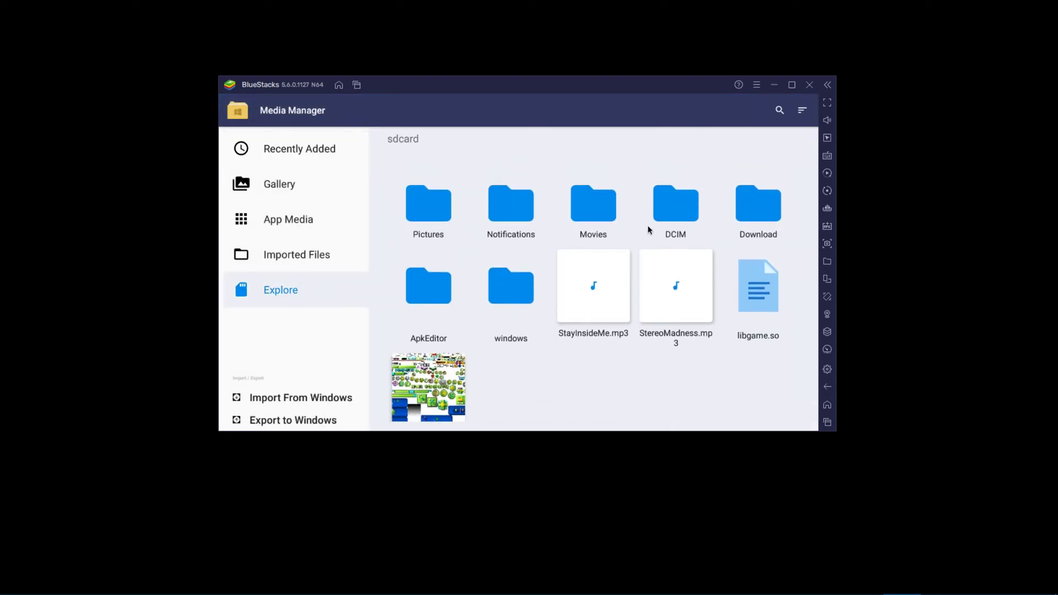
{"action": "left_click", "coordinate": [676, 278]}
{"action": "left_click", "coordinate": [425, 202]}
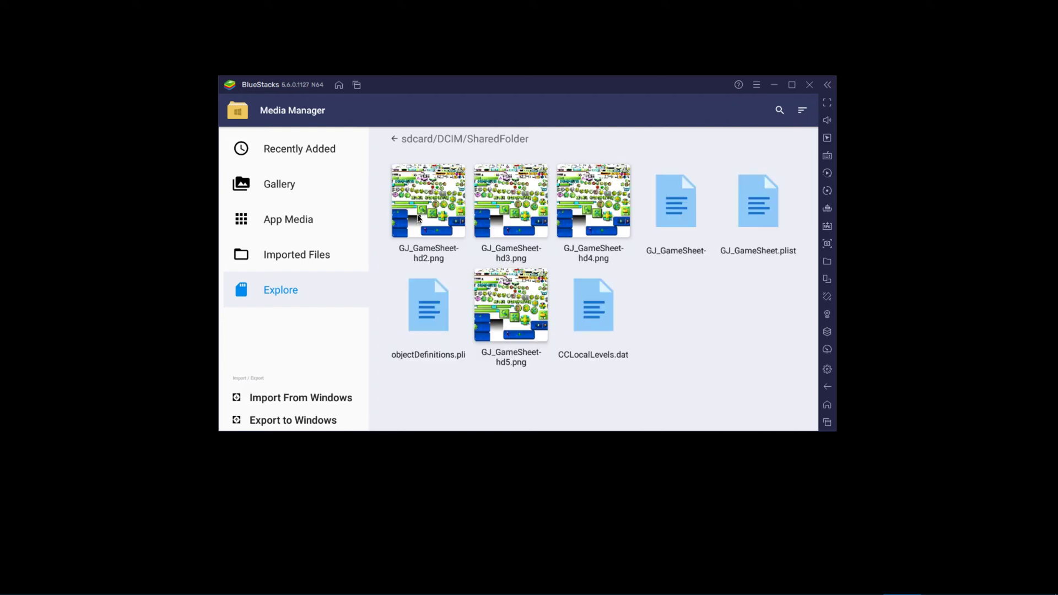
Start exporting CCLocalLevels.dat to Windows and choose the Downloads folder as the destination
{"action": "left_click", "coordinate": [593, 311]}
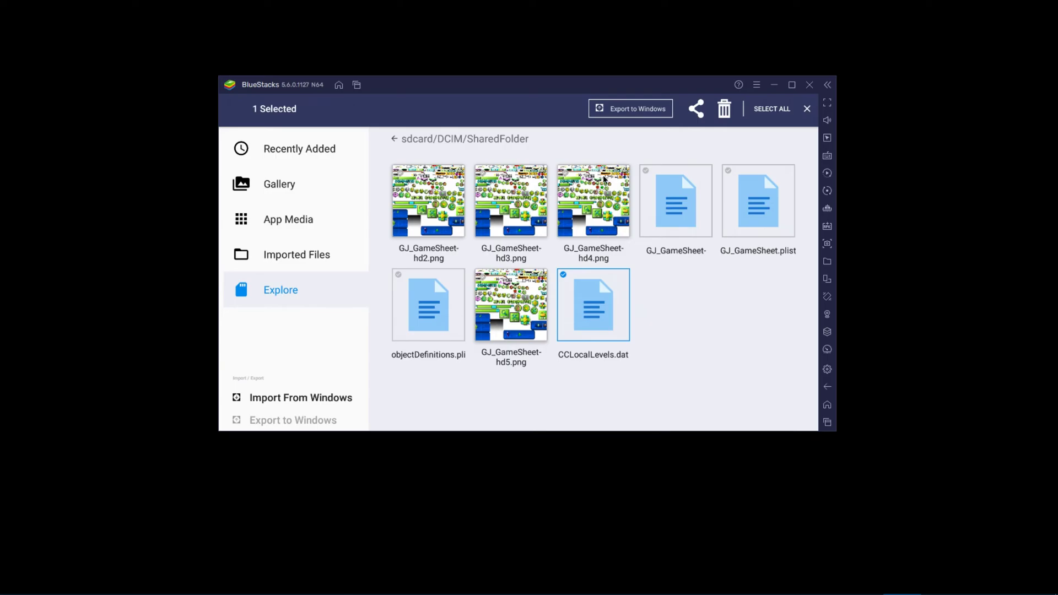
{"action": "left_click", "coordinate": [616, 111]}
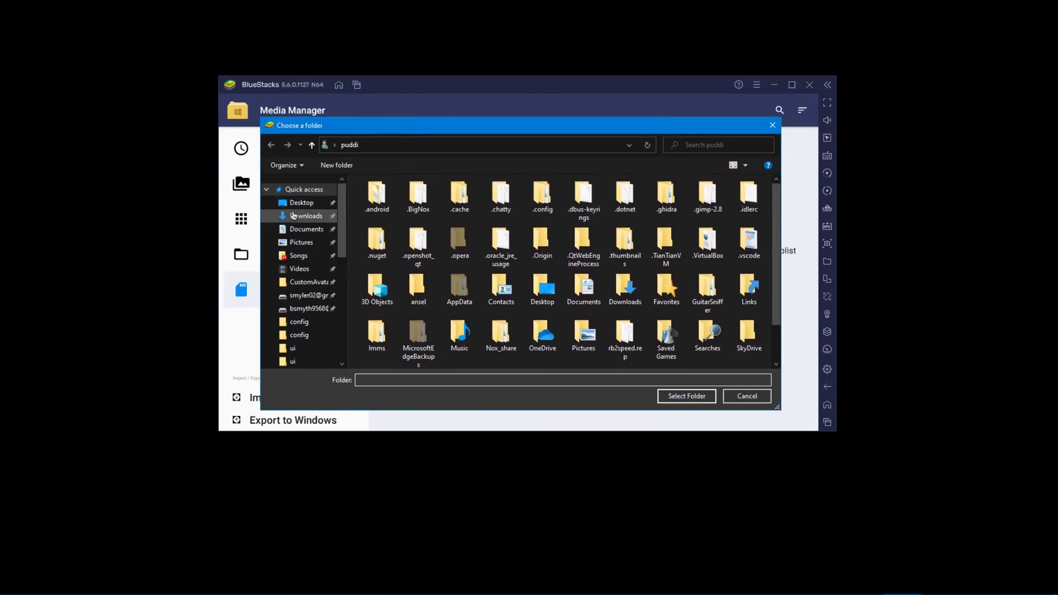
{"action": "left_click", "coordinate": [298, 215]}
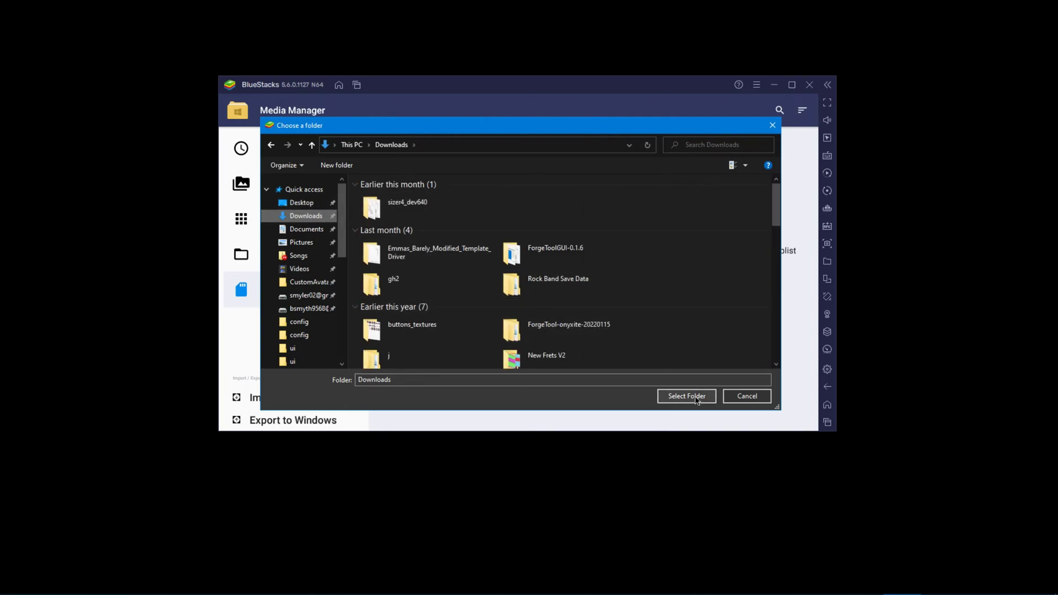
Switch to the File Explorer window for Downloads, delete the existing CCLocalLevels.dat and minimize that window
{"action": "left_click", "coordinate": [135, 587]}
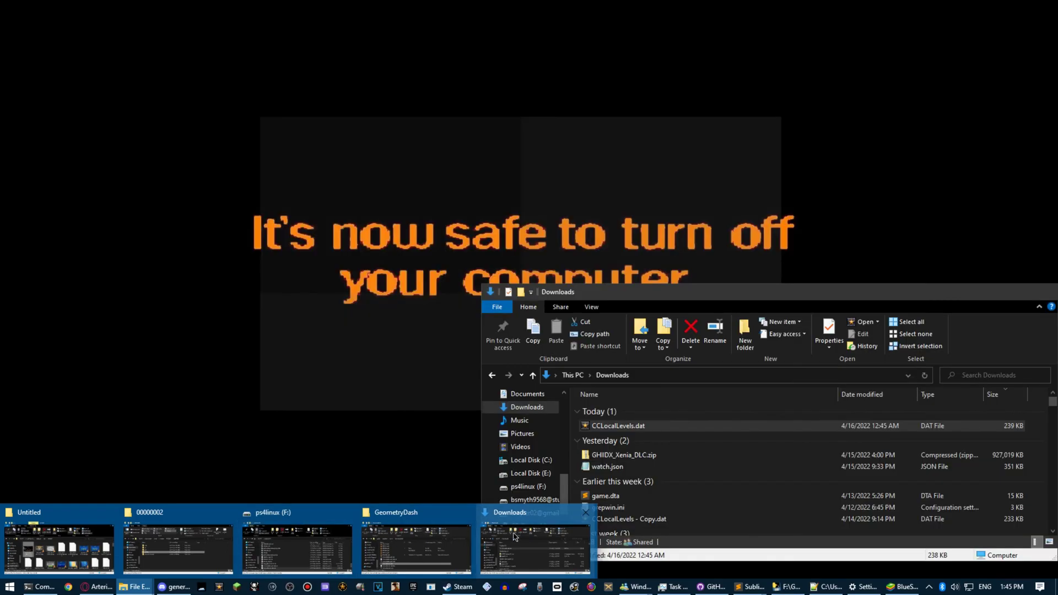
{"action": "left_click", "coordinate": [532, 551]}
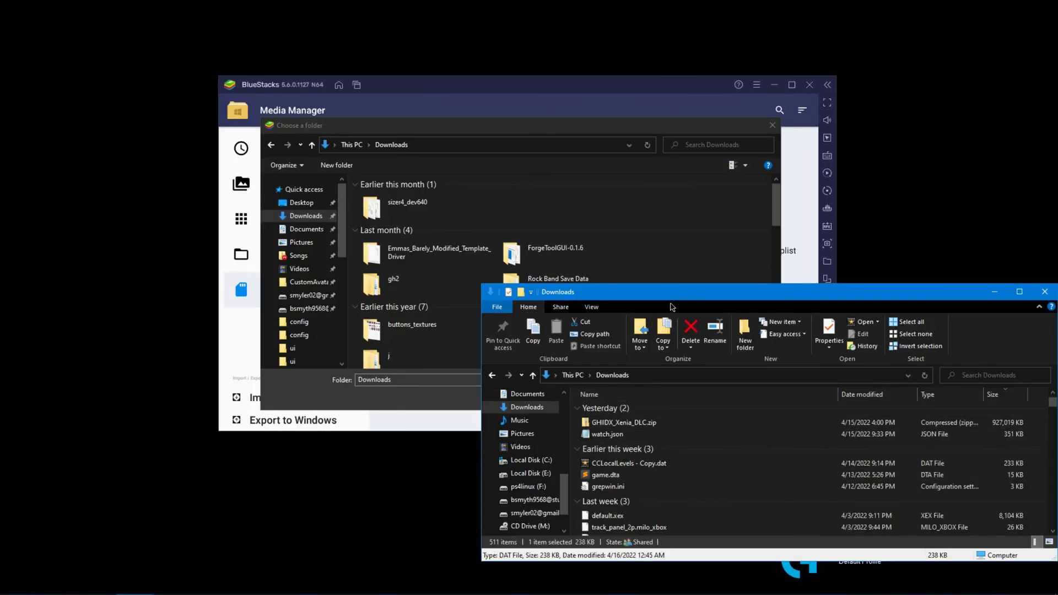
{"action": "left_click_drag", "start_coordinate": [661, 292], "coordinate": [455, 277]}
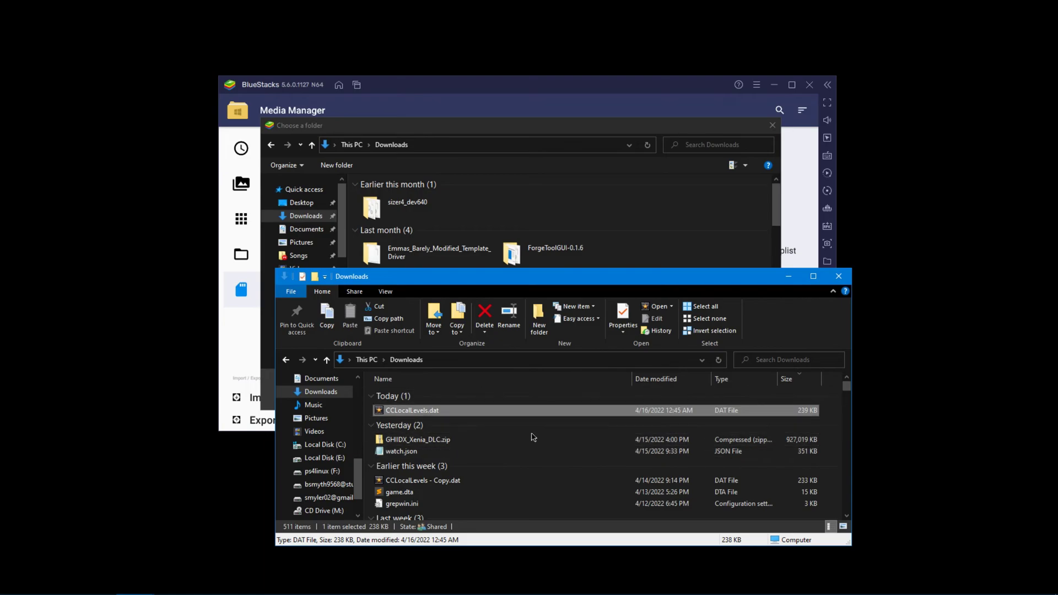
{"action": "left_click", "coordinate": [503, 411]}
{"action": "key", "text": "Delete"}
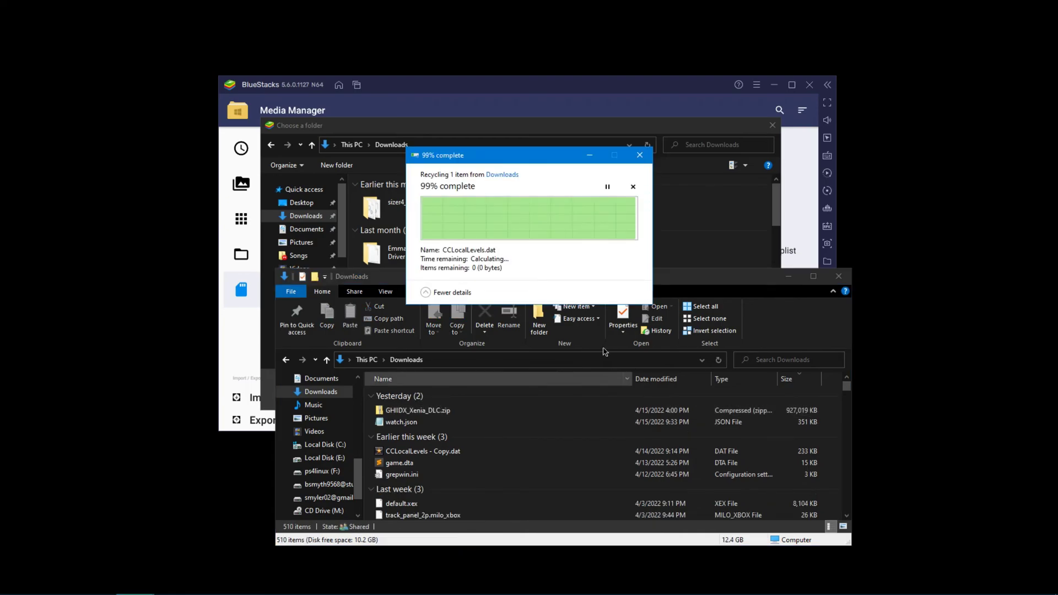
{"action": "left_click", "coordinate": [790, 278]}
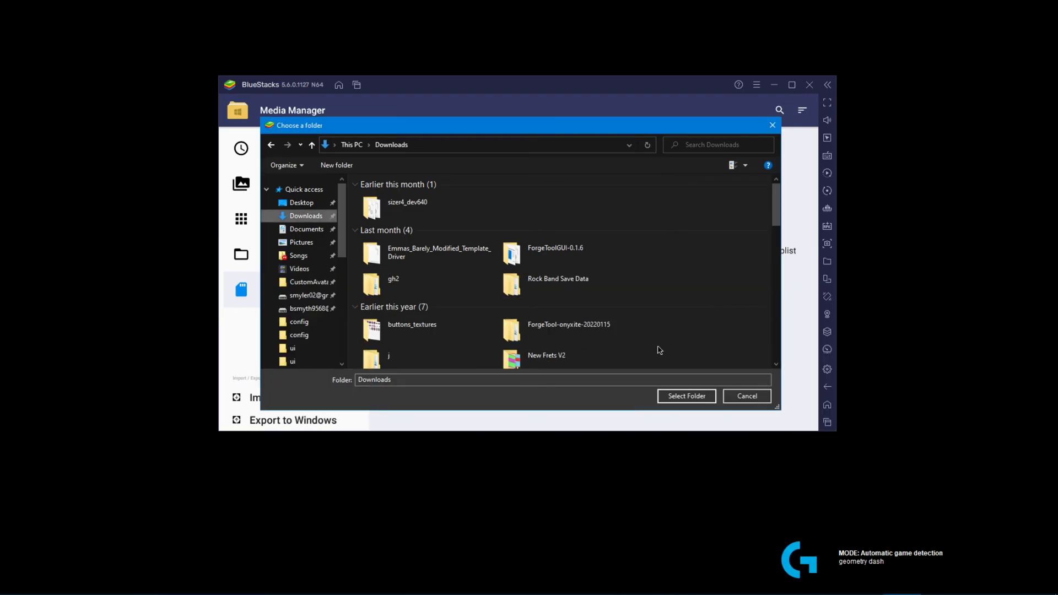
Confirm the export into Downloads, then return to the BlueStacks home screen and close BlueStacks
{"action": "left_click", "coordinate": [681, 396]}
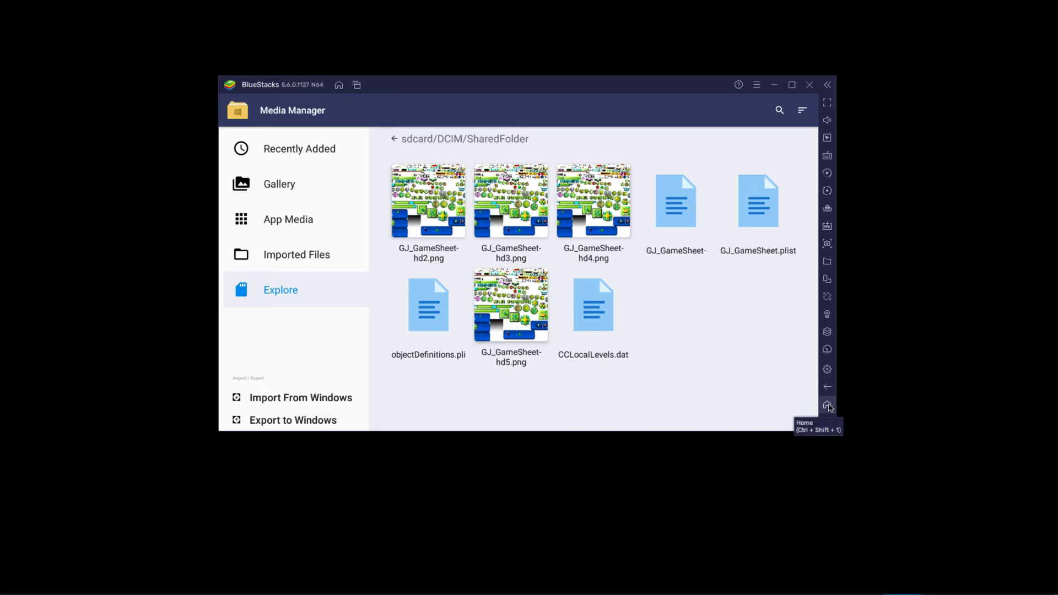
{"action": "left_click", "coordinate": [827, 405]}
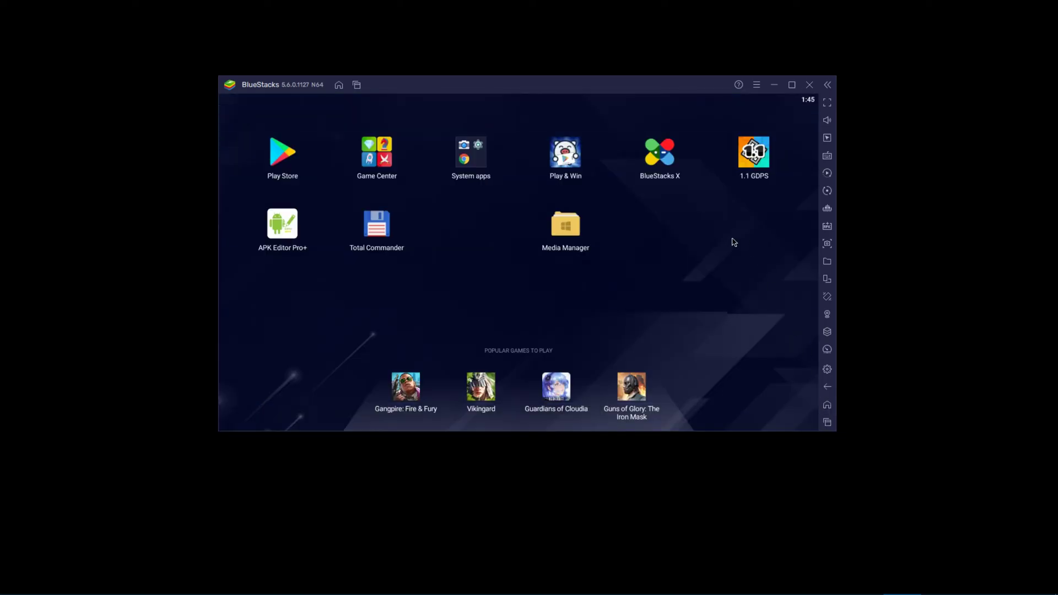
{"action": "left_click", "coordinate": [811, 87]}
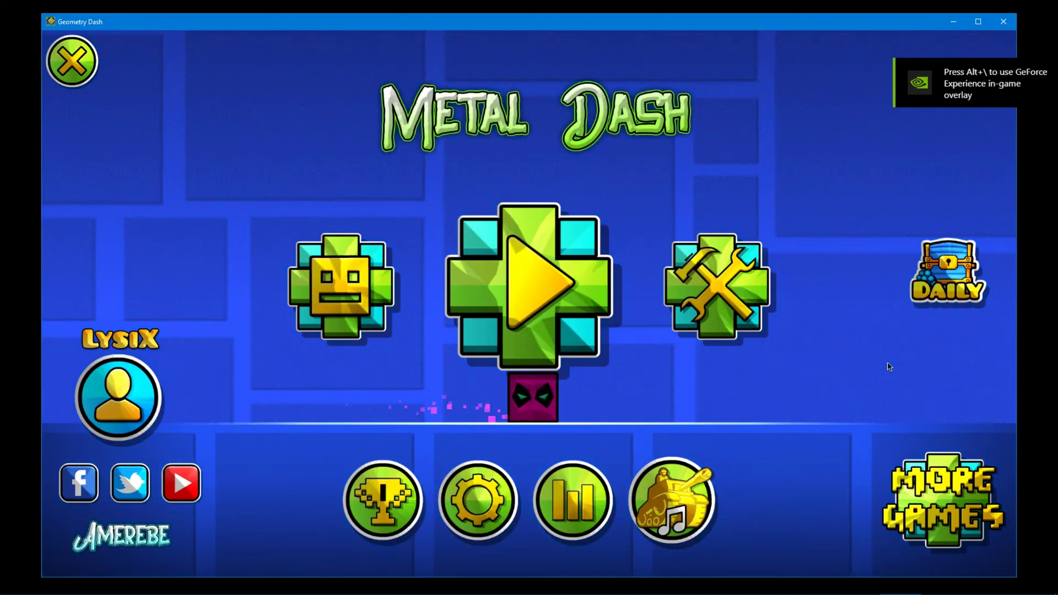
In Geometry Dash, open the FM level from My Levels in the level editor
{"action": "left_click", "coordinate": [739, 270]}
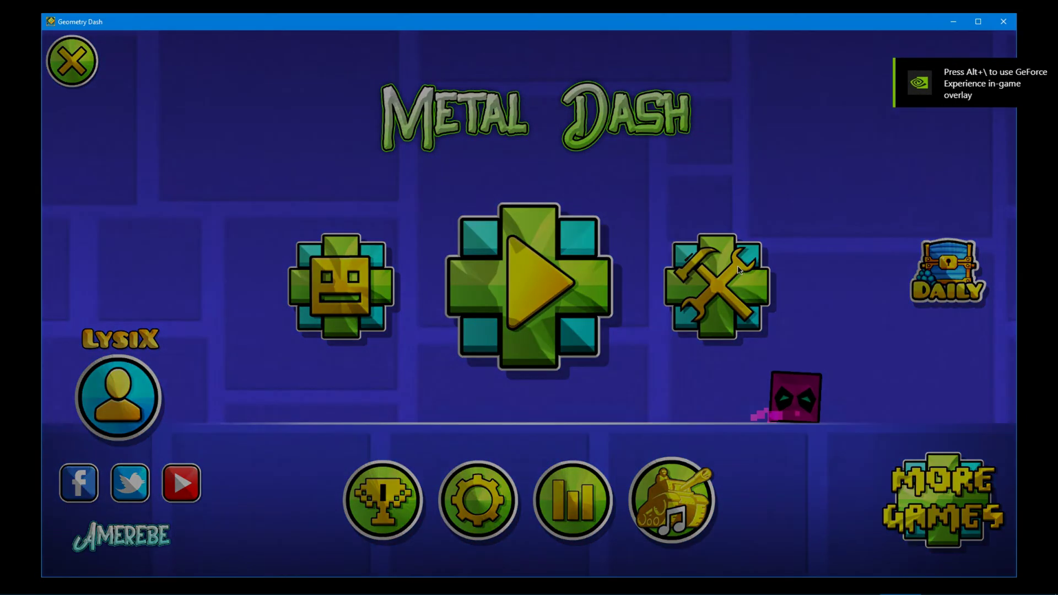
{"action": "left_click", "coordinate": [385, 190]}
{"action": "left_click", "coordinate": [764, 186]}
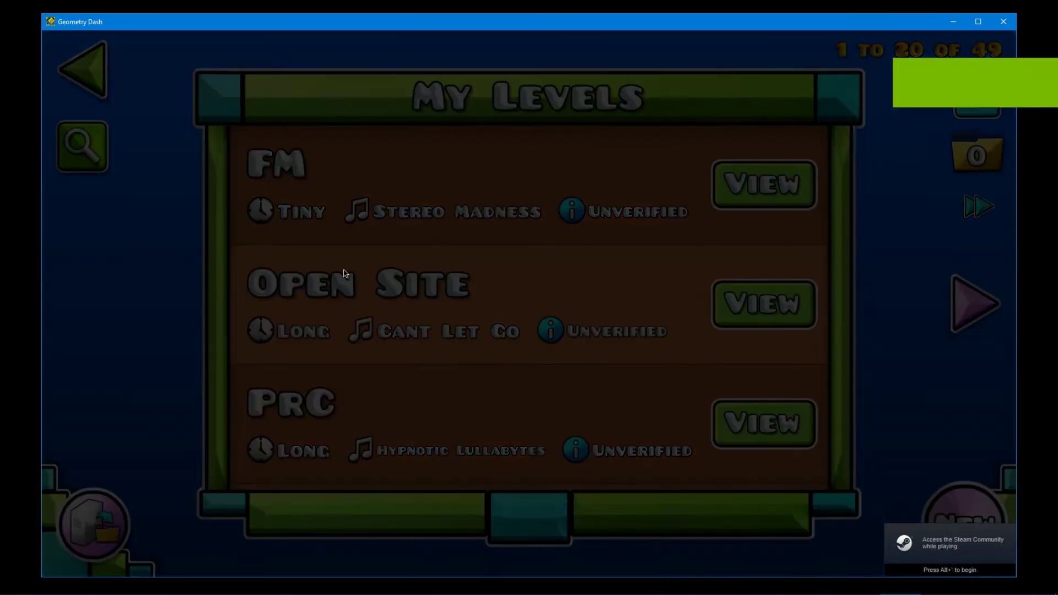
{"action": "left_click", "coordinate": [764, 184]}
{"action": "left_click", "coordinate": [377, 337]}
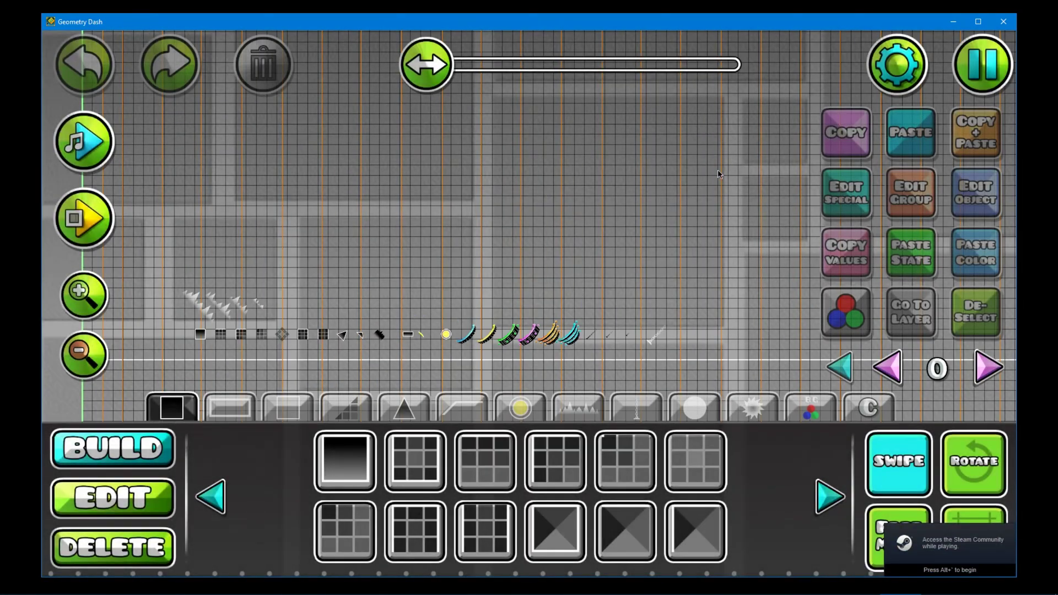
Select all objects in the FM level and delete them
{"action": "left_click", "coordinate": [106, 501]}
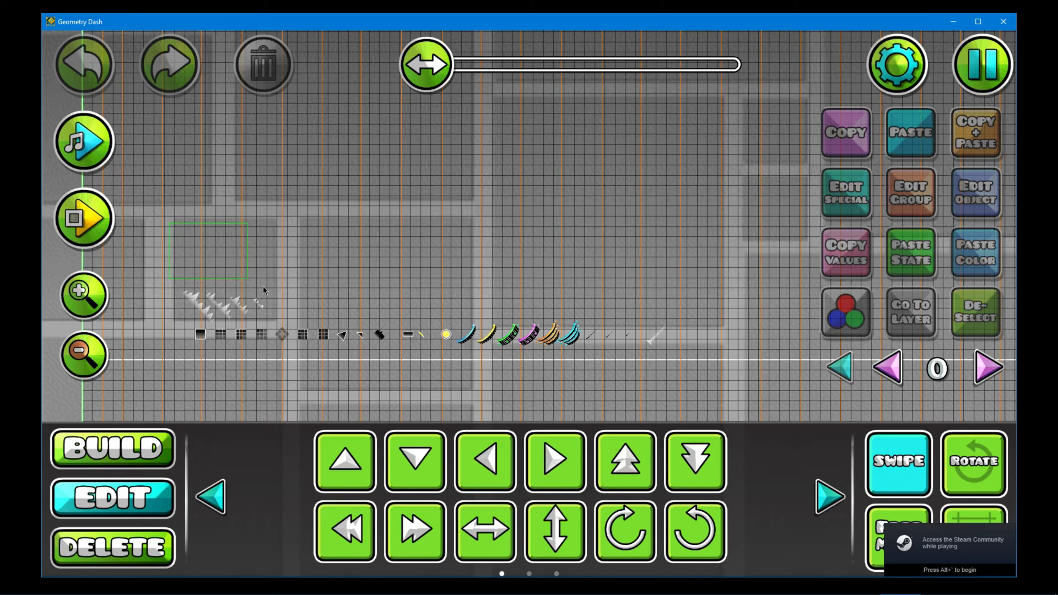
{"action": "key", "text": "ctrl+a"}
{"action": "key", "text": "Delete"}
Place a single basic block near the start of the empty level, then save and exit the editor
{"action": "left_click", "coordinate": [169, 448]}
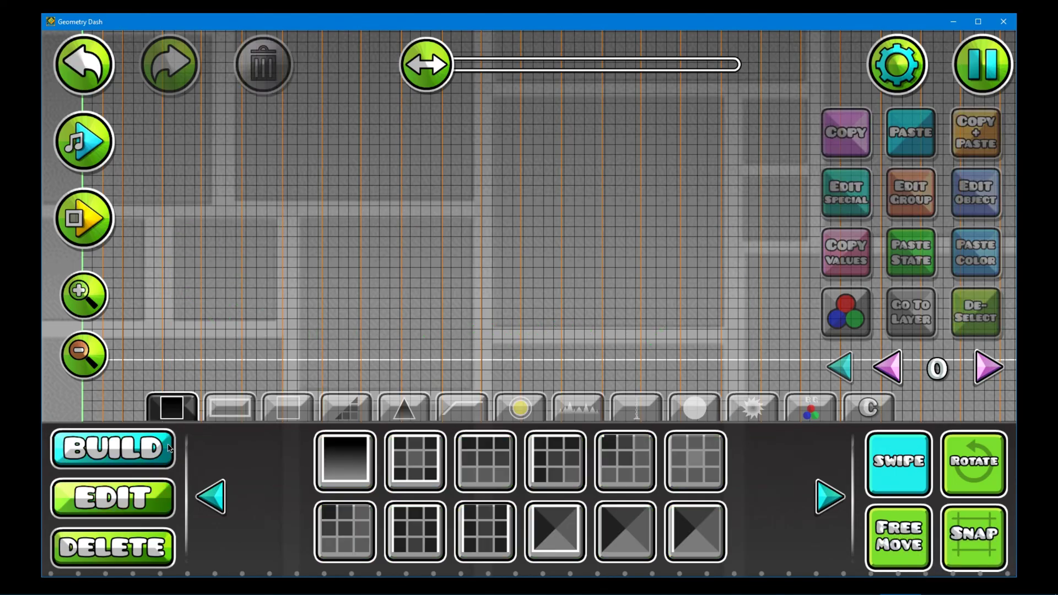
{"action": "left_click", "coordinate": [149, 335]}
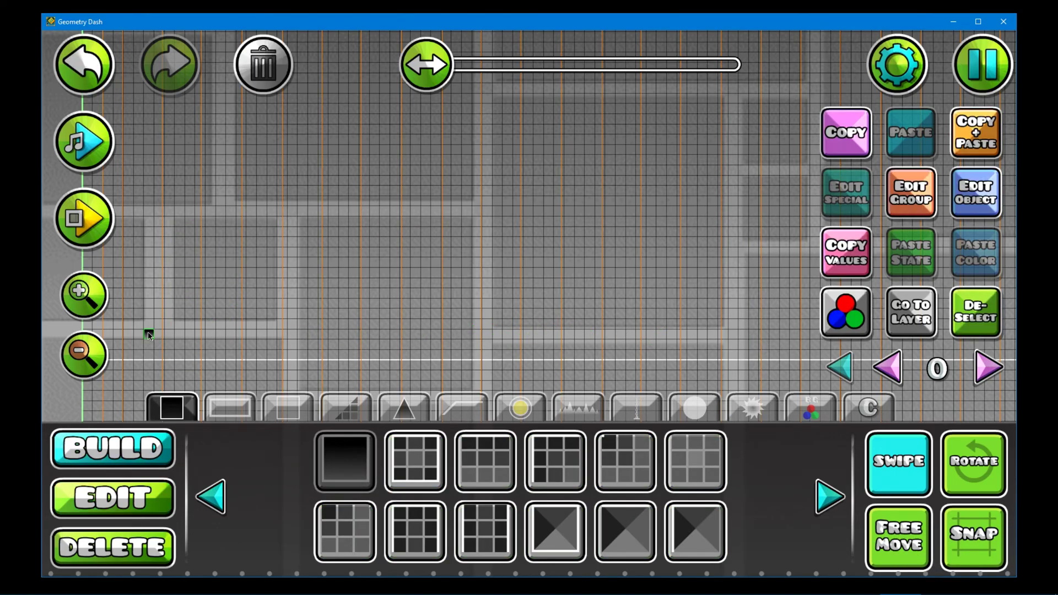
{"action": "left_click", "coordinate": [993, 65]}
{"action": "left_click", "coordinate": [605, 295]}
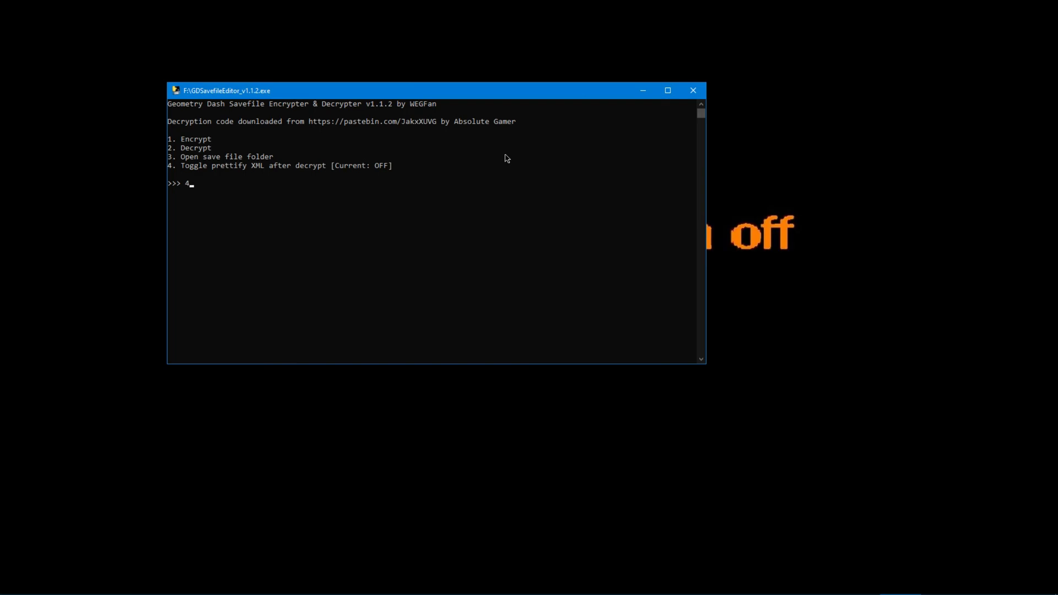
Toggle on XML prettifying in GDSavefileEditor and decrypt the Geometry Dash save files
{"action": "key", "text": "Return"}
{"action": "type", "text": "2"}
{"action": "key", "text": "Return"}
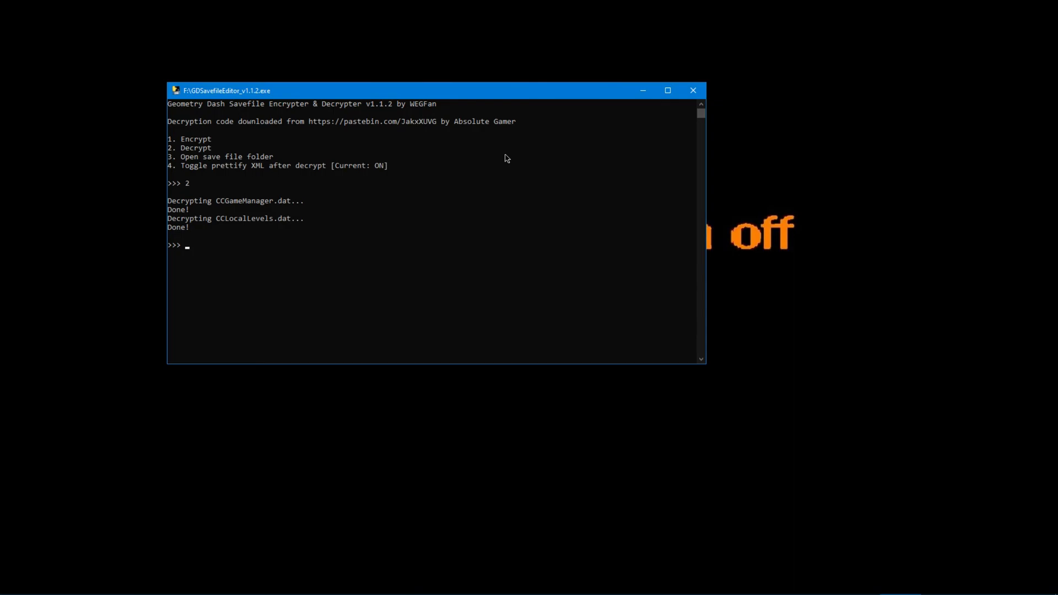
Switch to the File Explorer window for the F: drive and select the decrypted CCLocalLevels.dat.xml
{"action": "left_click", "coordinate": [151, 586]}
{"action": "left_click", "coordinate": [319, 534]}
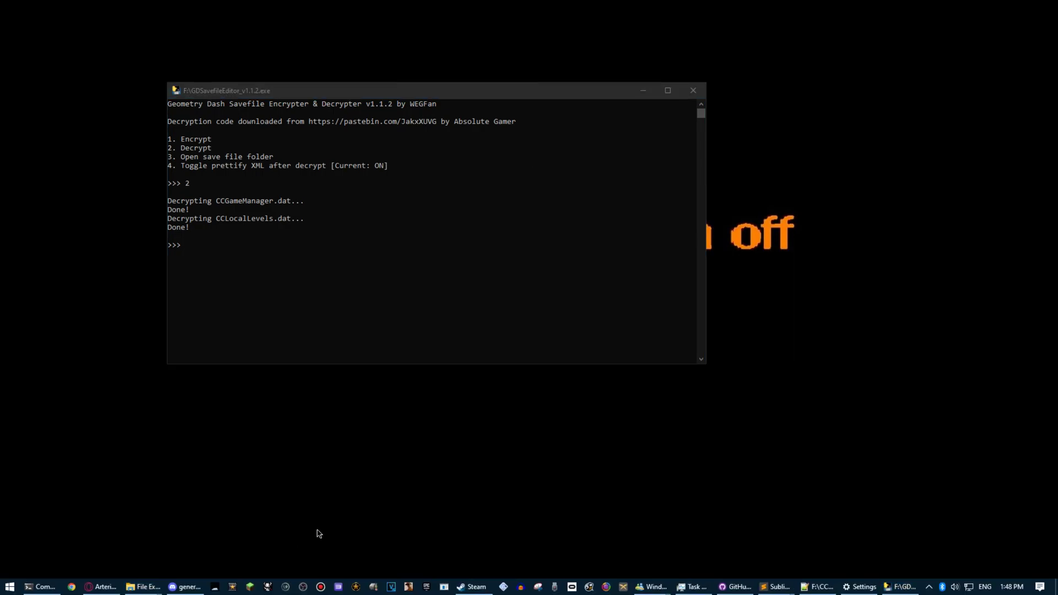
{"action": "scroll", "coordinate": [627, 485], "scroll_direction": "down", "scroll_amount": 4}
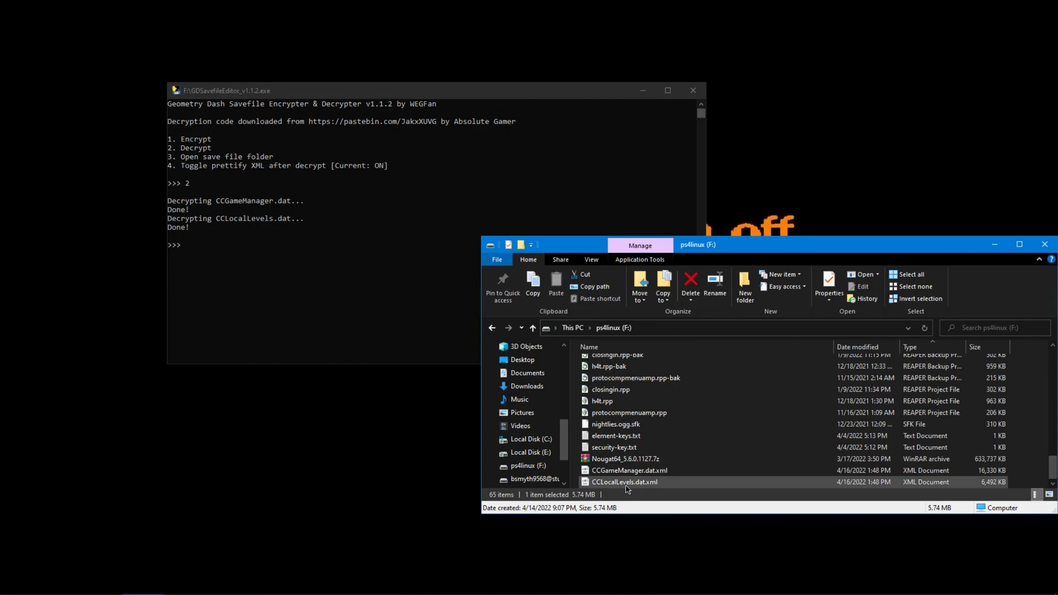
{"action": "left_click", "coordinate": [627, 484]}
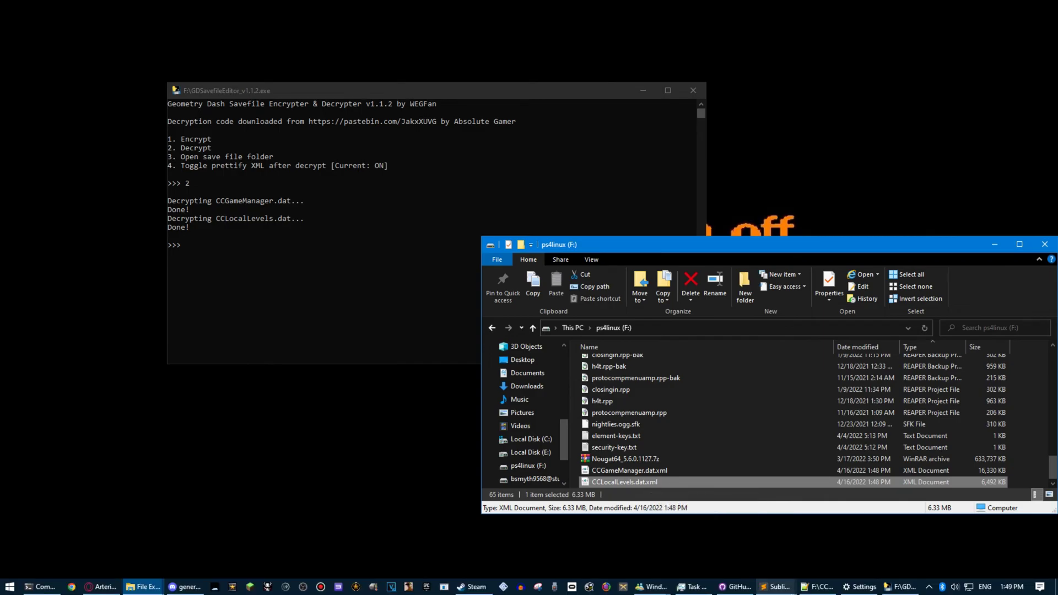
Switch to Notepad++ and reload the modified CCLocalLevels.dat.xml from disk
{"action": "mouse_move", "coordinate": [819, 591]}
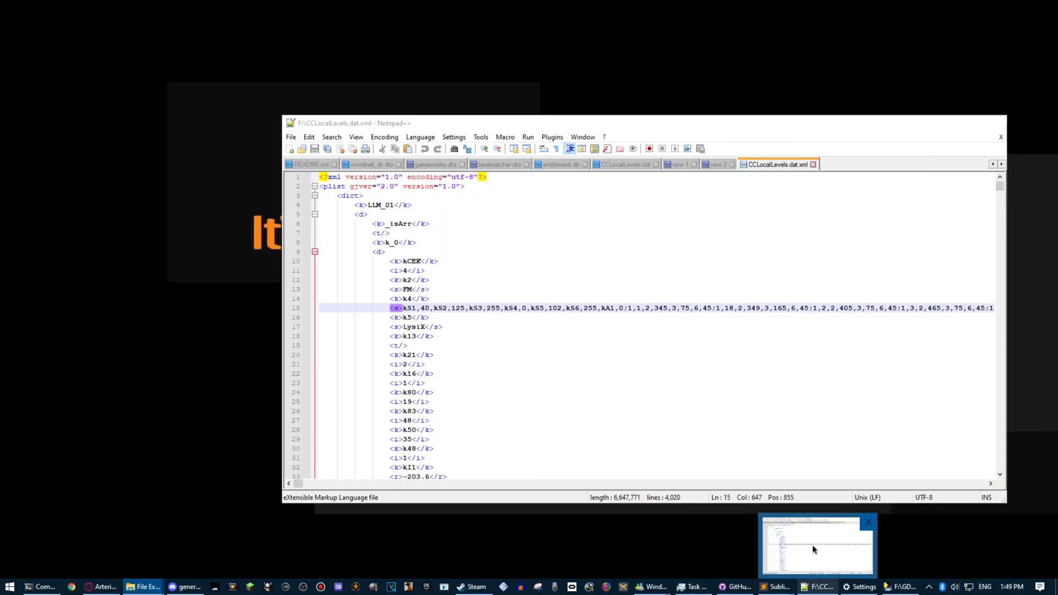
{"action": "left_click", "coordinate": [813, 544]}
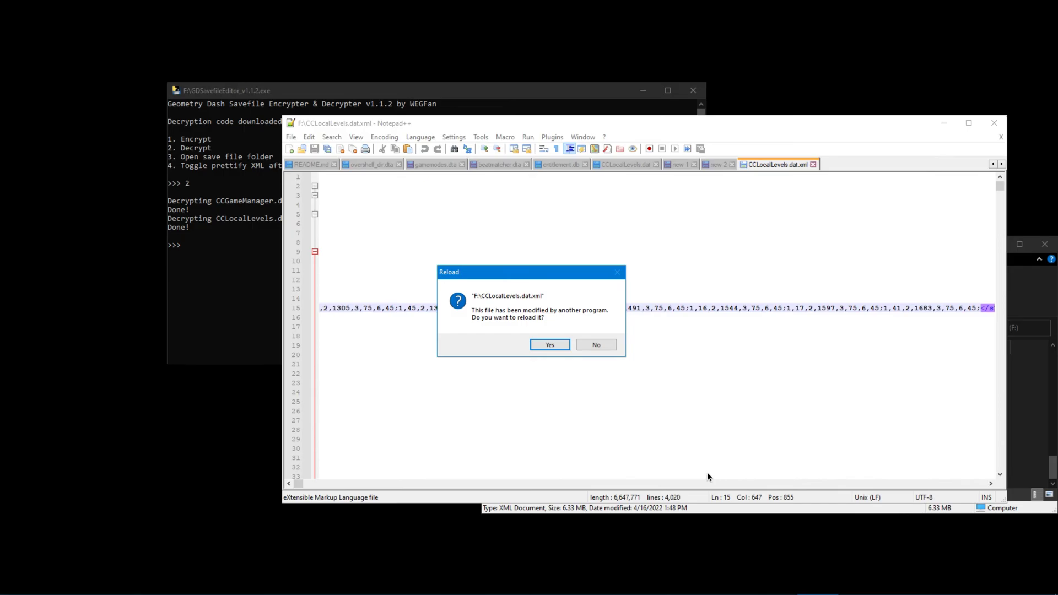
{"action": "left_click", "coordinate": [549, 345]}
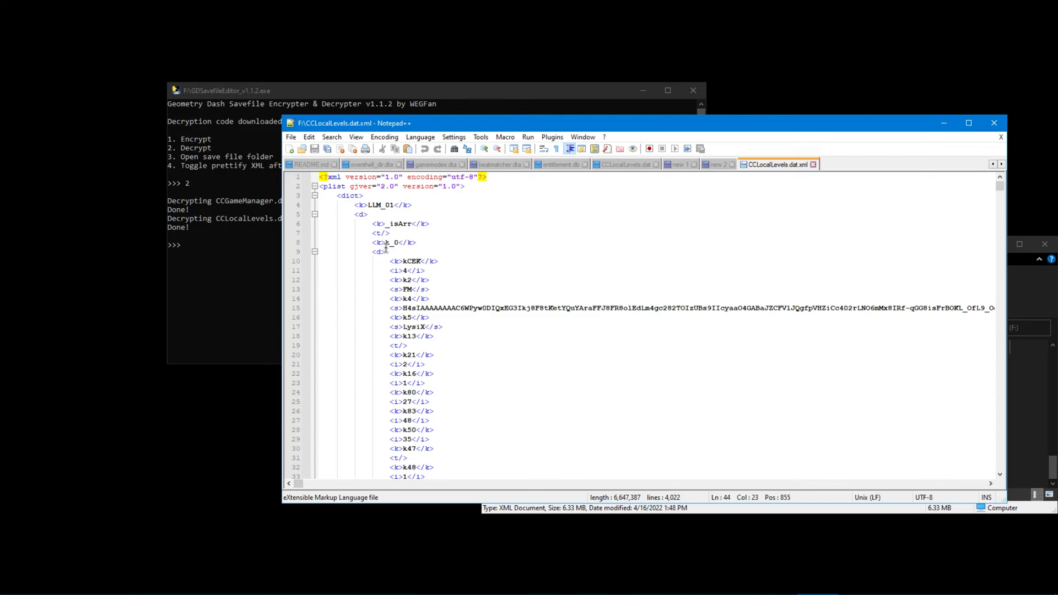
Examine the FM level's name under k2 and its encoded level string under k4
{"action": "left_click", "coordinate": [405, 289]}
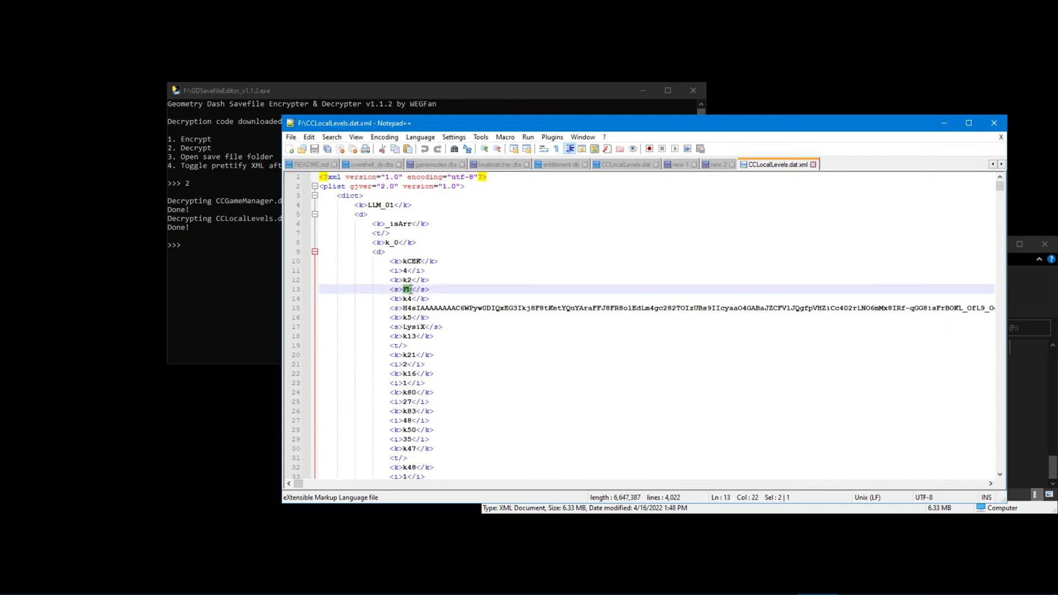
{"action": "left_click", "coordinate": [442, 307]}
{"action": "left_click", "coordinate": [441, 290]}
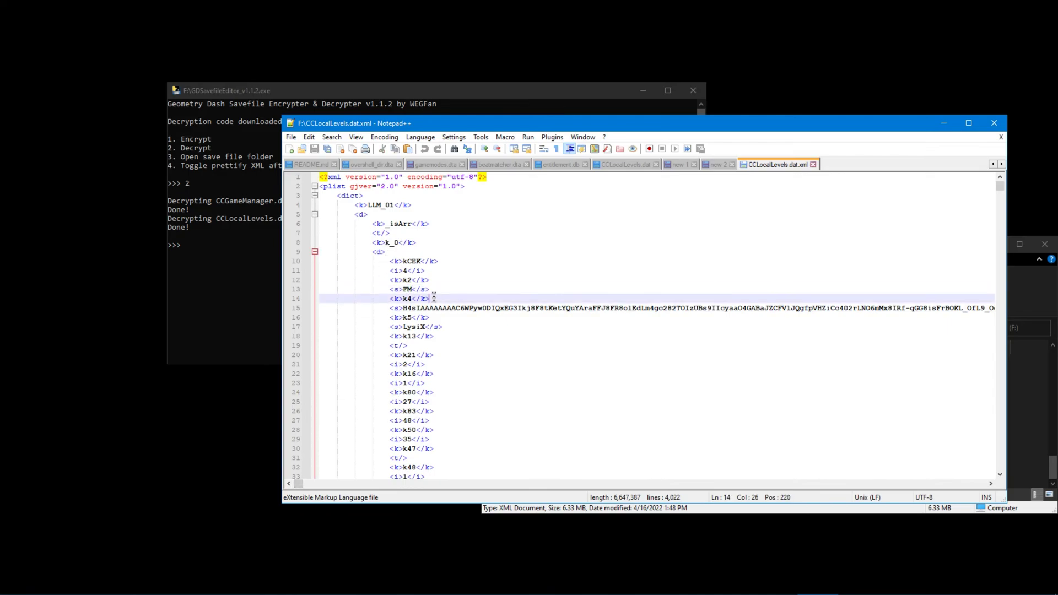
{"action": "left_click", "coordinate": [412, 279]}
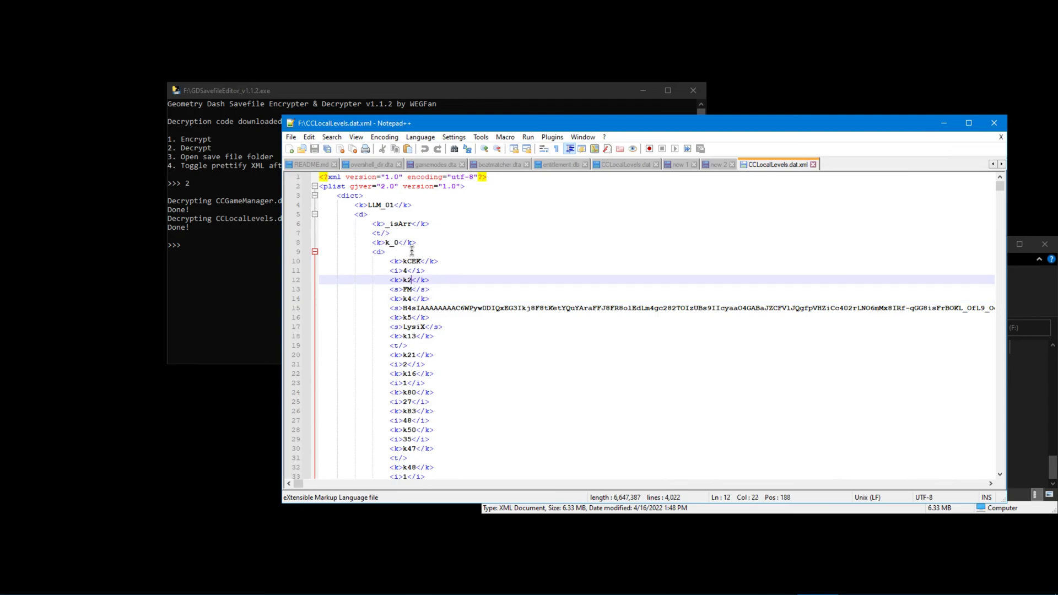
{"action": "left_click", "coordinate": [403, 308]}
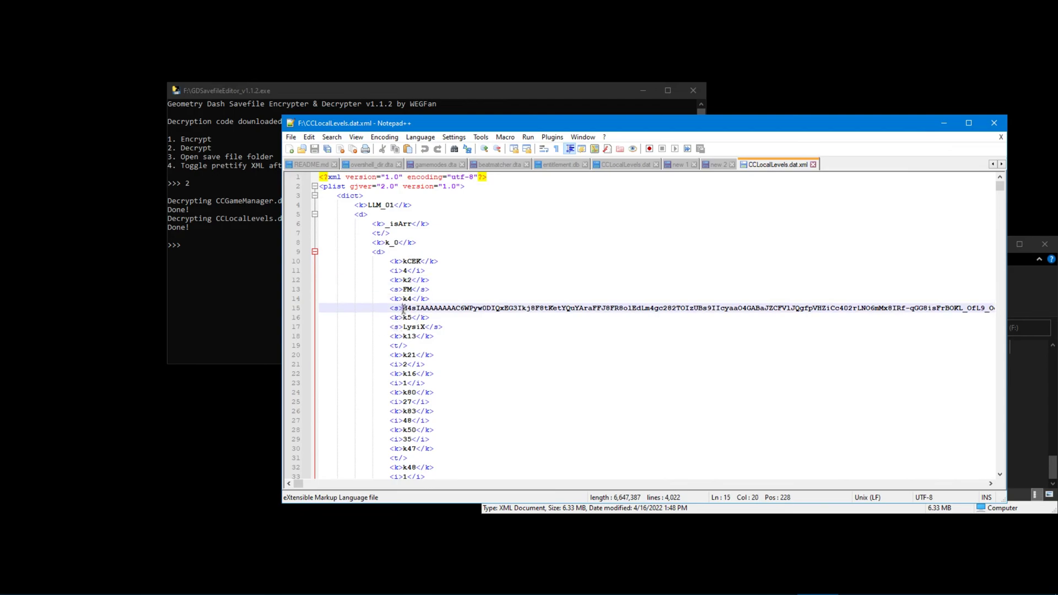
{"action": "left_click", "coordinate": [403, 299]}
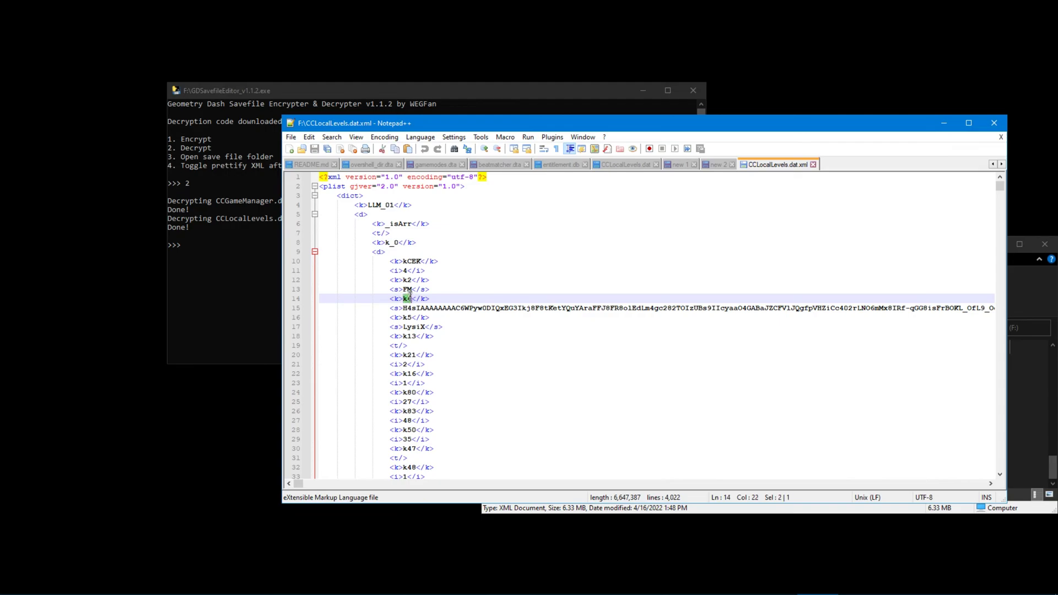
Delete the encoded level string under the FM level's k4 key, keeping the opening and closing s tags
{"action": "left_click", "coordinate": [405, 311]}
{"action": "left_click_drag", "start_coordinate": [405, 310], "coordinate": [303, 314]}
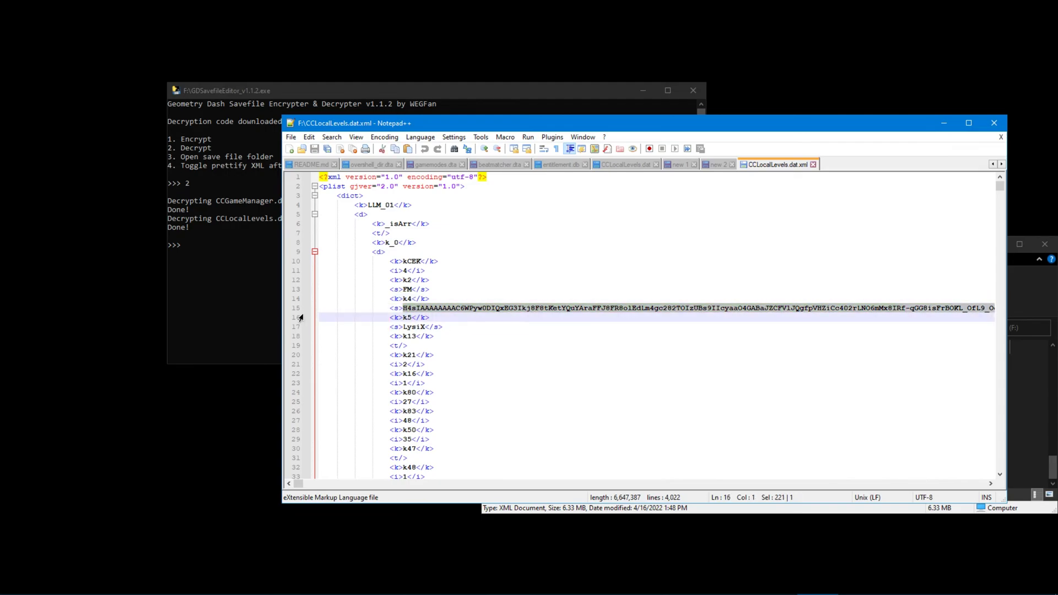
{"action": "key", "text": "shift+Left"}
{"action": "key", "text": "shift+Left"}
{"action": "key", "text": "shift+Left"}
{"action": "key", "text": "shift+Left"}
{"action": "key", "text": "shift+Left"}
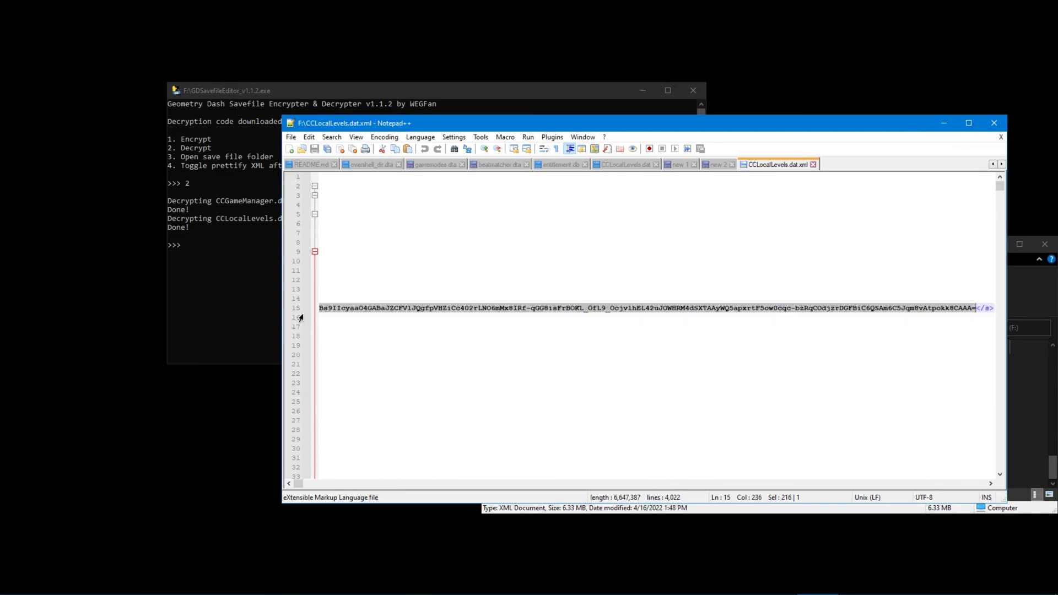
{"action": "key", "text": "Delete"}
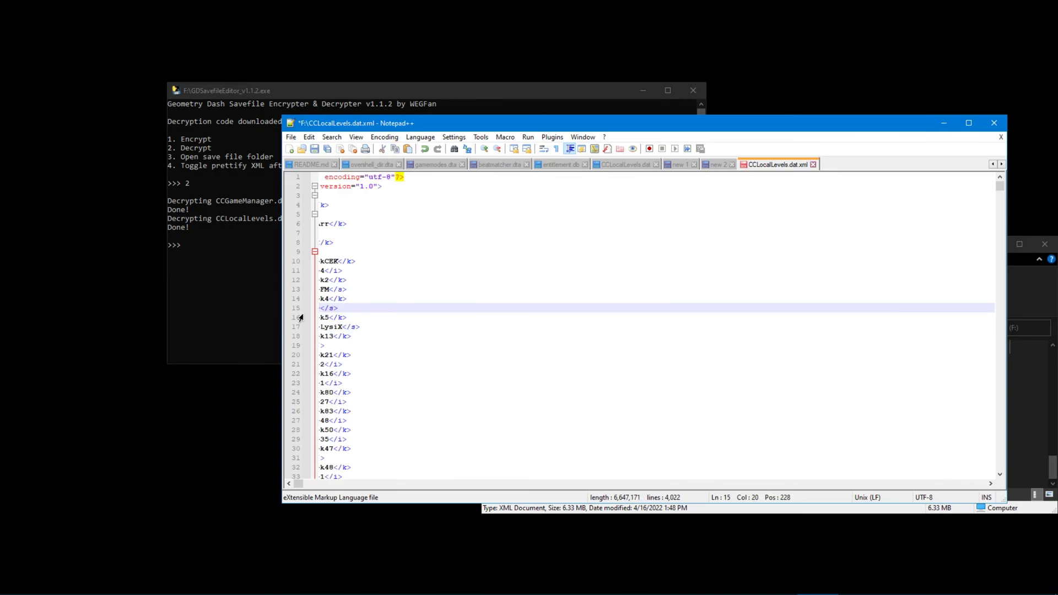
{"action": "left_click", "coordinate": [296, 485]}
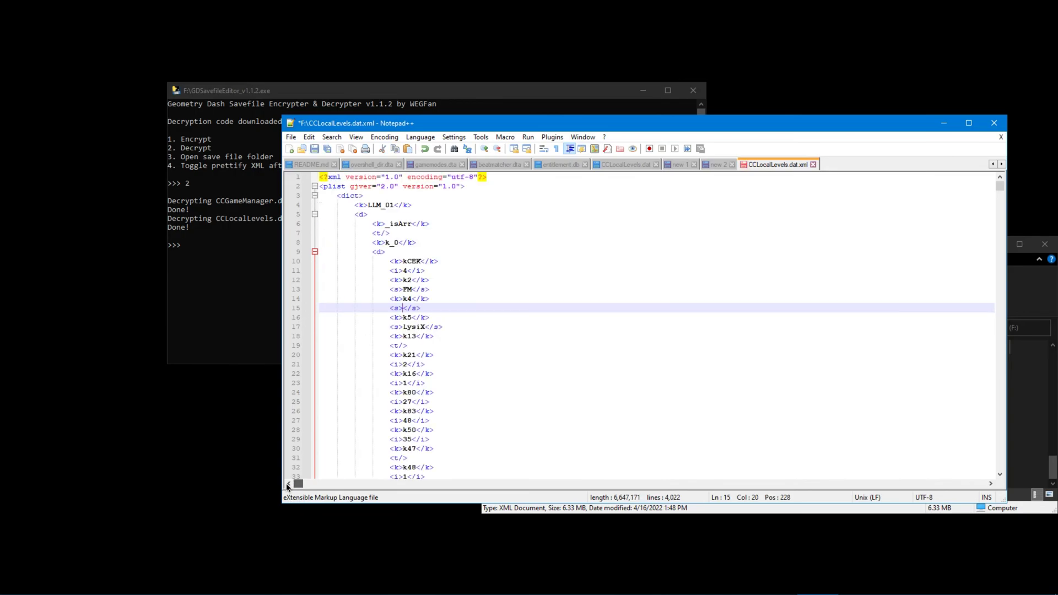
Switch to the exported CCLocalLevels.dat file and go to the k4 entry of the collablysixpart level
{"action": "left_click", "coordinate": [613, 161]}
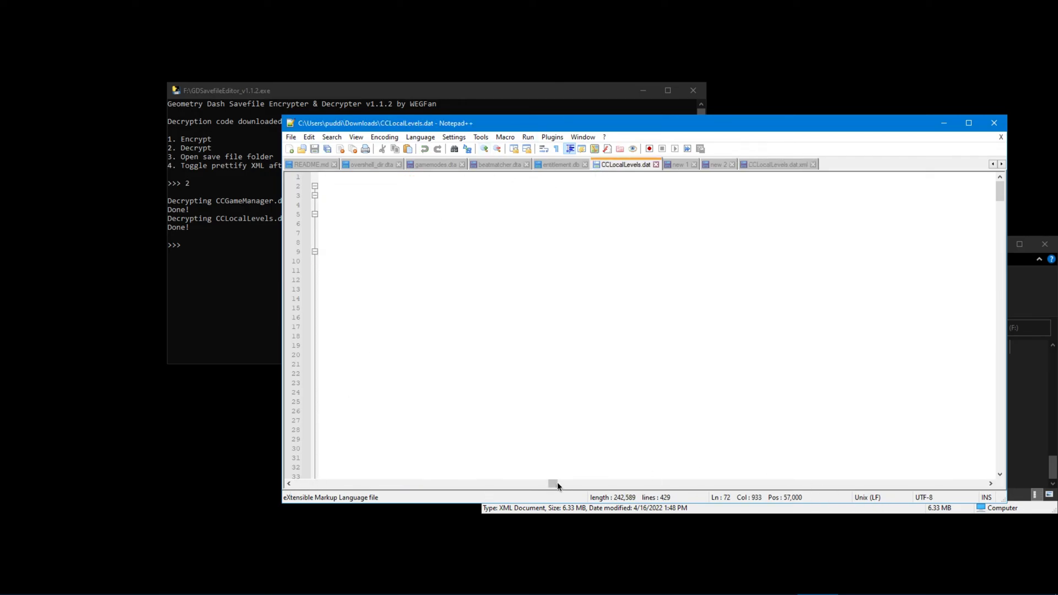
{"action": "left_click_drag", "start_coordinate": [558, 486], "coordinate": [266, 480]}
{"action": "left_click", "coordinate": [266, 480]}
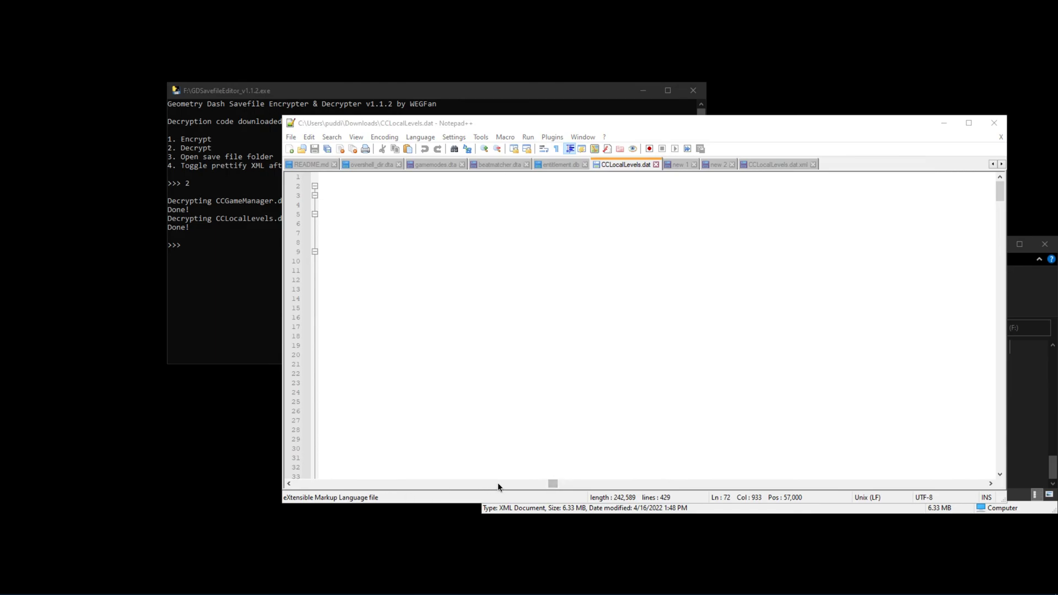
{"action": "left_click_drag", "start_coordinate": [548, 487], "coordinate": [292, 486]}
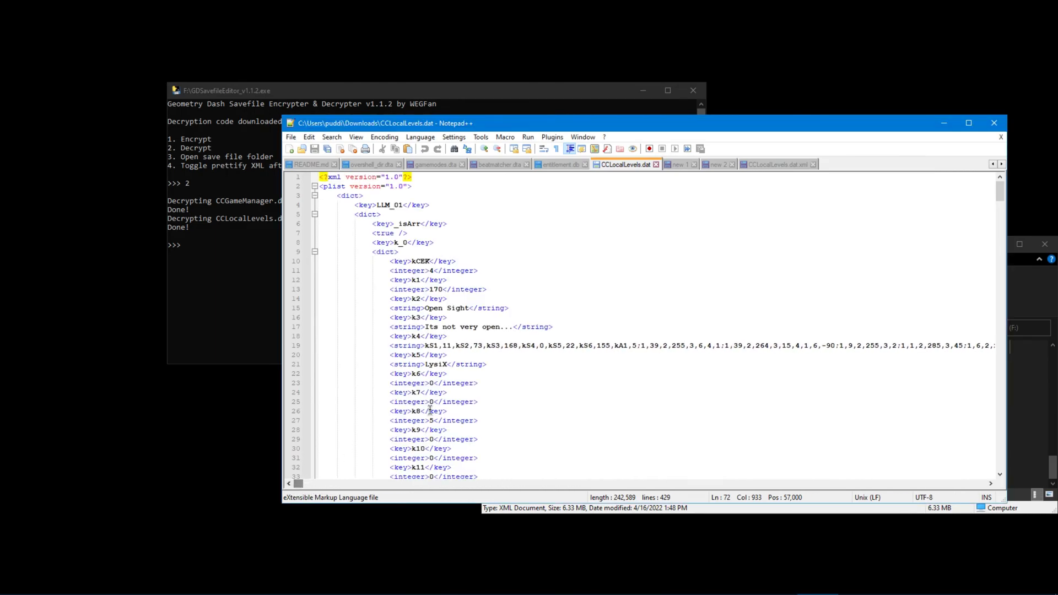
{"action": "scroll", "coordinate": [422, 244], "scroll_direction": "down", "scroll_amount": 15}
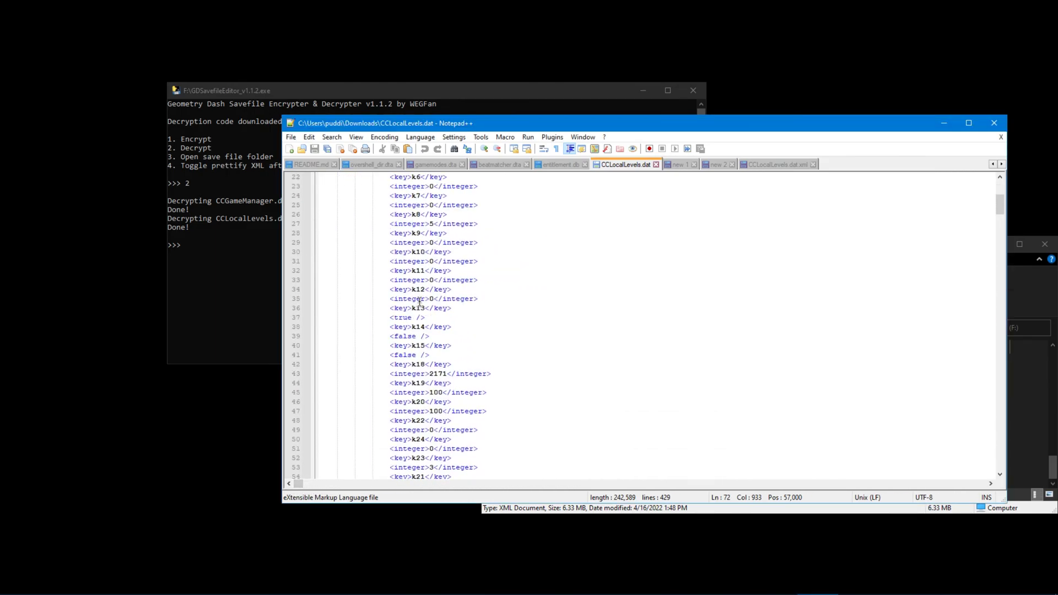
{"action": "scroll", "coordinate": [423, 312], "scroll_direction": "down", "scroll_amount": 18}
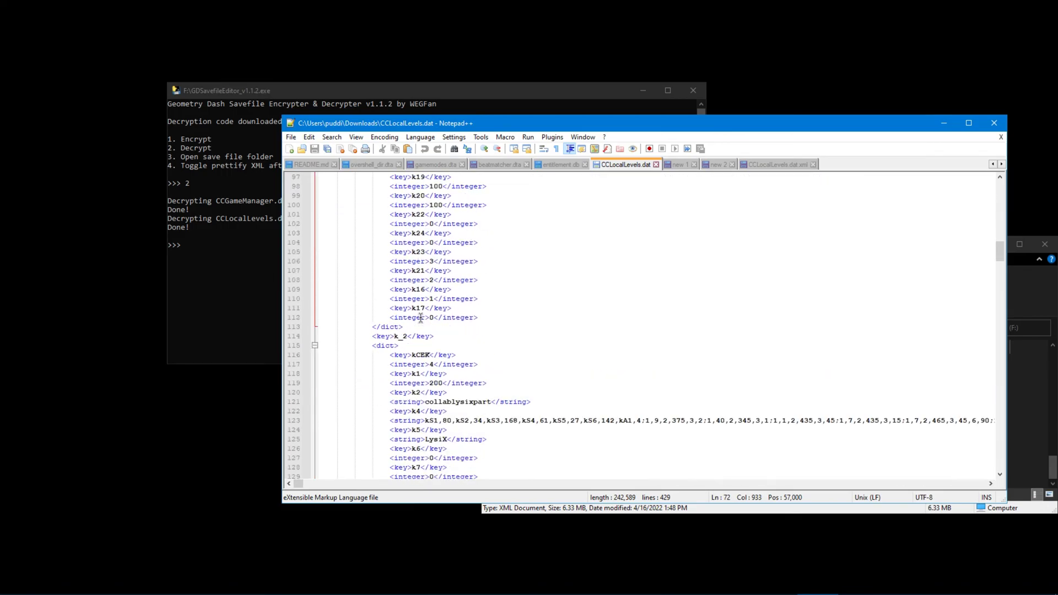
{"action": "scroll", "coordinate": [421, 317], "scroll_direction": "down", "scroll_amount": 3}
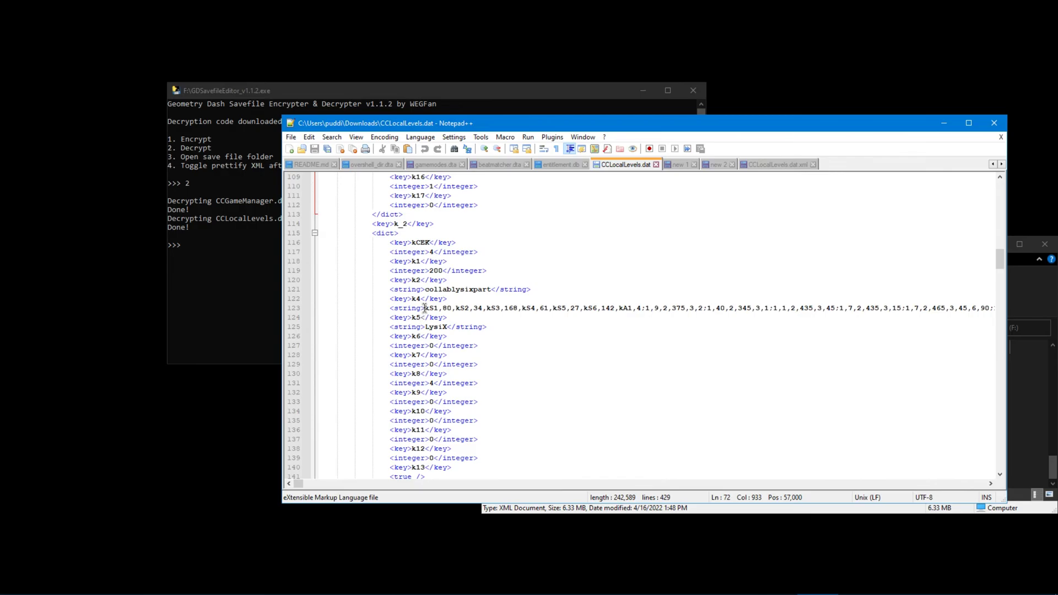
Select and copy the collablysixpart level's entire k4 data string, leaving out the opening and closing string tags
{"action": "left_click_drag", "start_coordinate": [425, 307], "coordinate": [517, 315]}
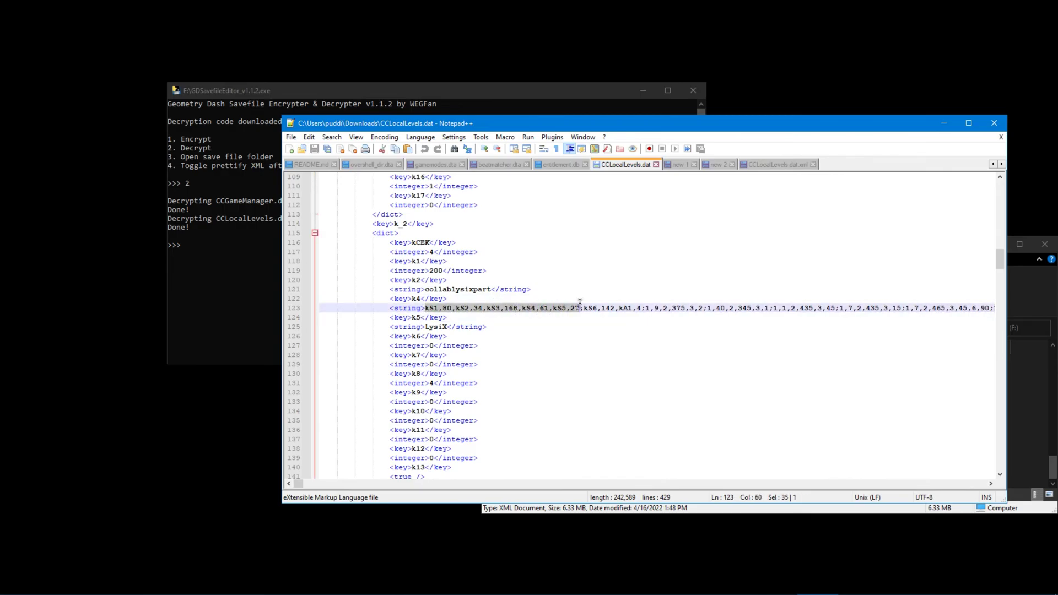
{"action": "left_click_drag", "start_coordinate": [579, 303], "coordinate": [657, 307]}
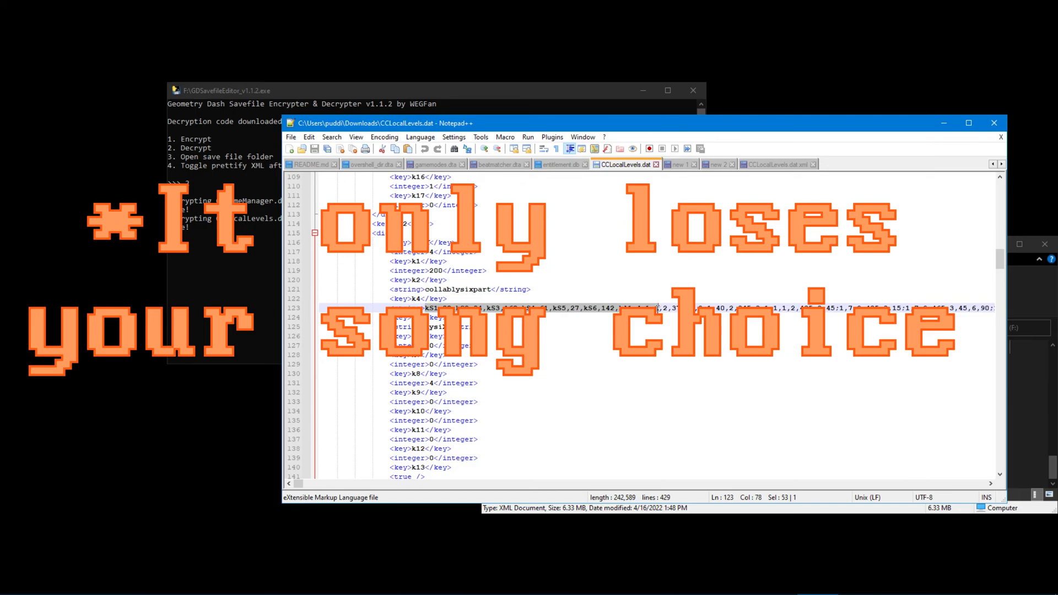
{"action": "left_click_drag", "start_coordinate": [657, 308], "coordinate": [318, 320]}
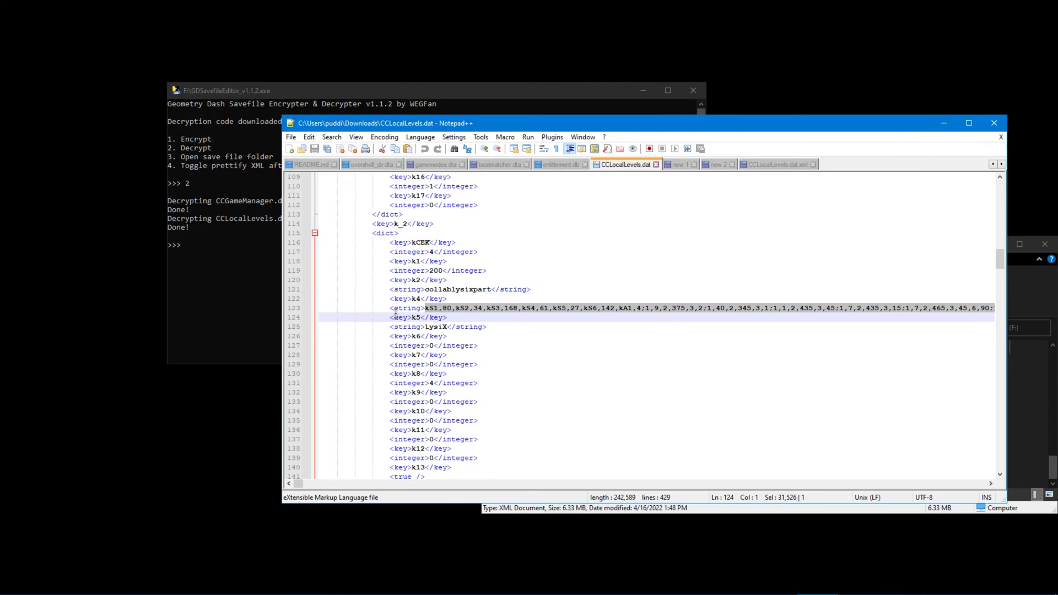
{"action": "key", "text": "shift+Left"}
{"action": "key", "text": "shift+Left"}
{"action": "key", "text": "shift+Left"}
{"action": "key", "text": "shift+Left"}
{"action": "key", "text": "shift+Left"}
{"action": "key", "text": "shift+Left"}
{"action": "key", "text": "shift+Left"}
{"action": "key", "text": "shift+Left"}
{"action": "key", "text": "shift+Left"}
{"action": "key", "text": "shift+Left"}
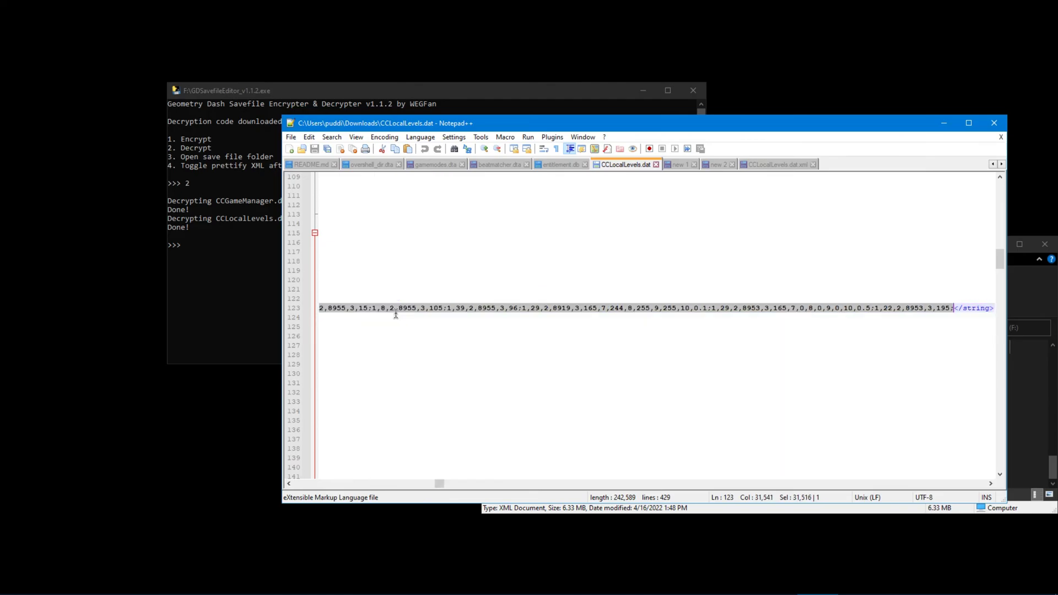
{"action": "left_click_drag", "start_coordinate": [439, 484], "coordinate": [292, 487]}
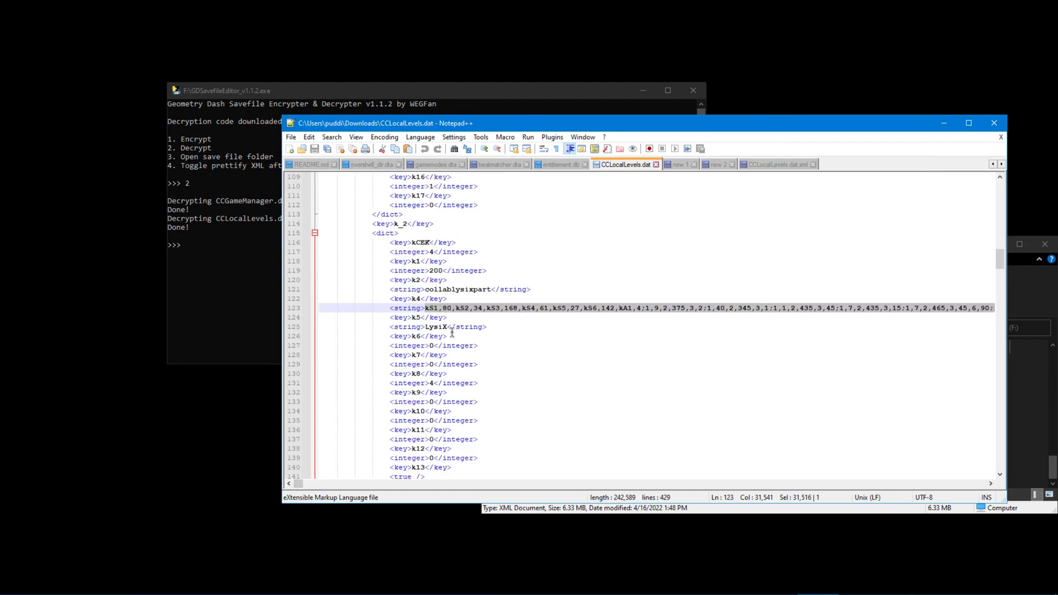
Paste the copied level string between the FM level's empty k4 s tags in CCLocalLevels.dat.xml and save the file
{"action": "left_click", "coordinate": [771, 163]}
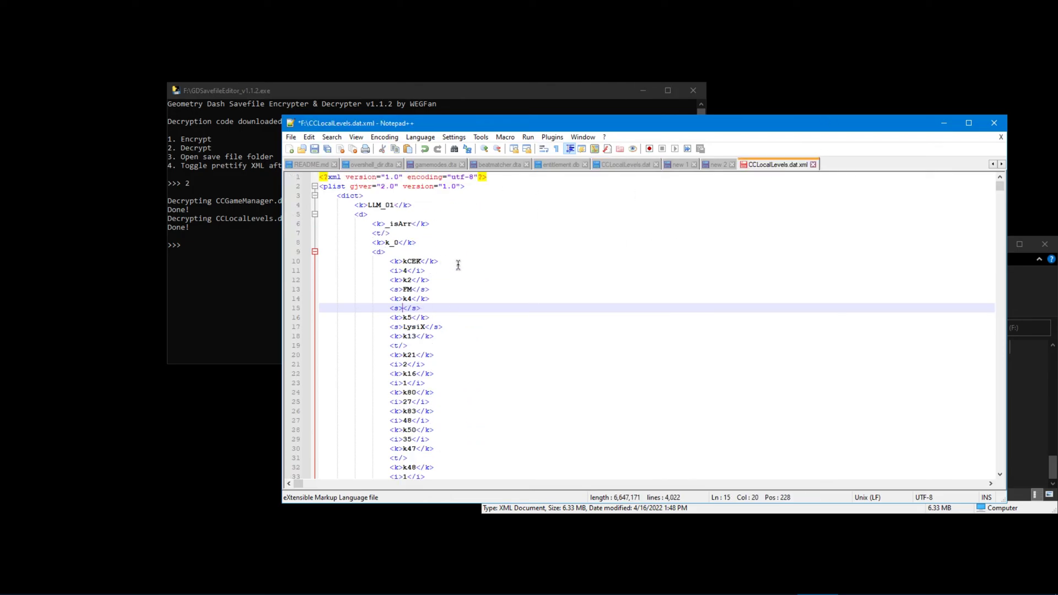
{"action": "key", "text": "ctrl+v"}
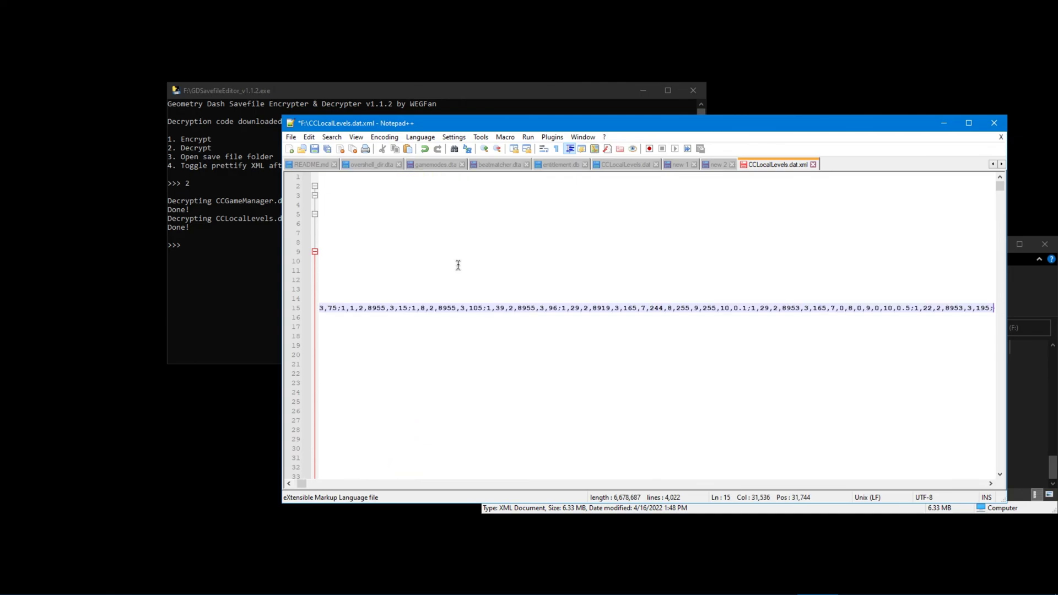
{"action": "key", "text": "ctrl+s"}
Switch to GDSavefileEditor and run option 1 to encrypt the edited save files
{"action": "left_click", "coordinate": [389, 94]}
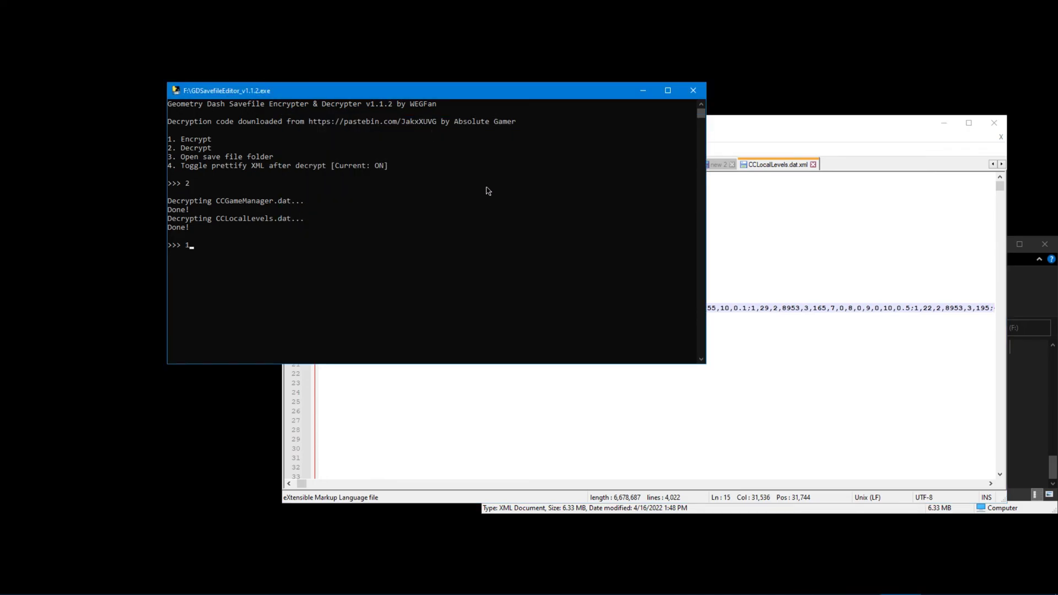
{"action": "type", "text": "1"}
{"action": "key", "text": "Return"}
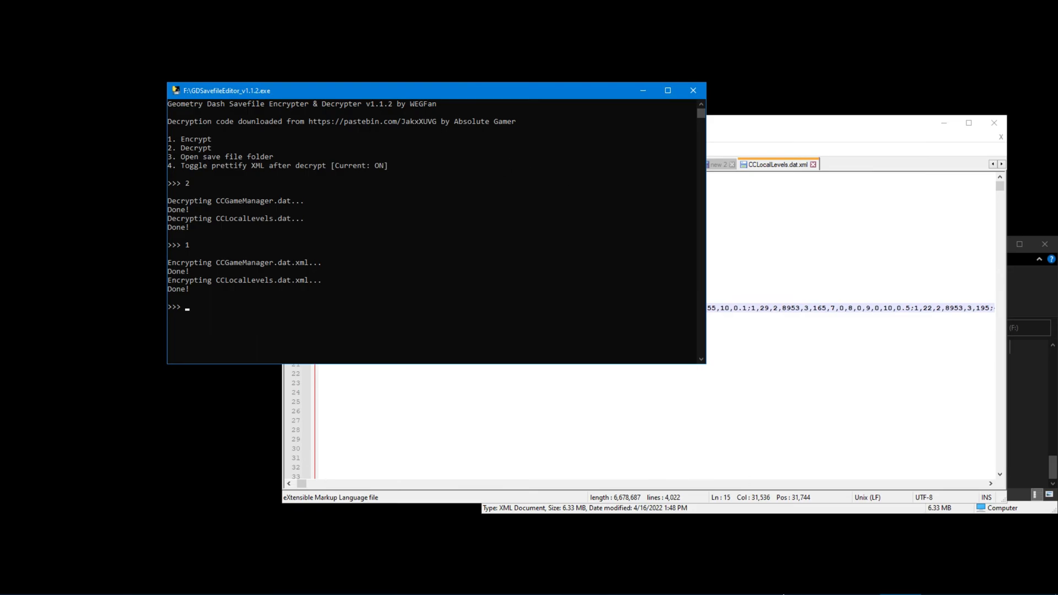
Launch Geometry Dash through Steam
{"action": "mouse_move", "coordinate": [859, 590]}
{"action": "left_click", "coordinate": [929, 587]}
{"action": "right_click", "coordinate": [918, 529]}
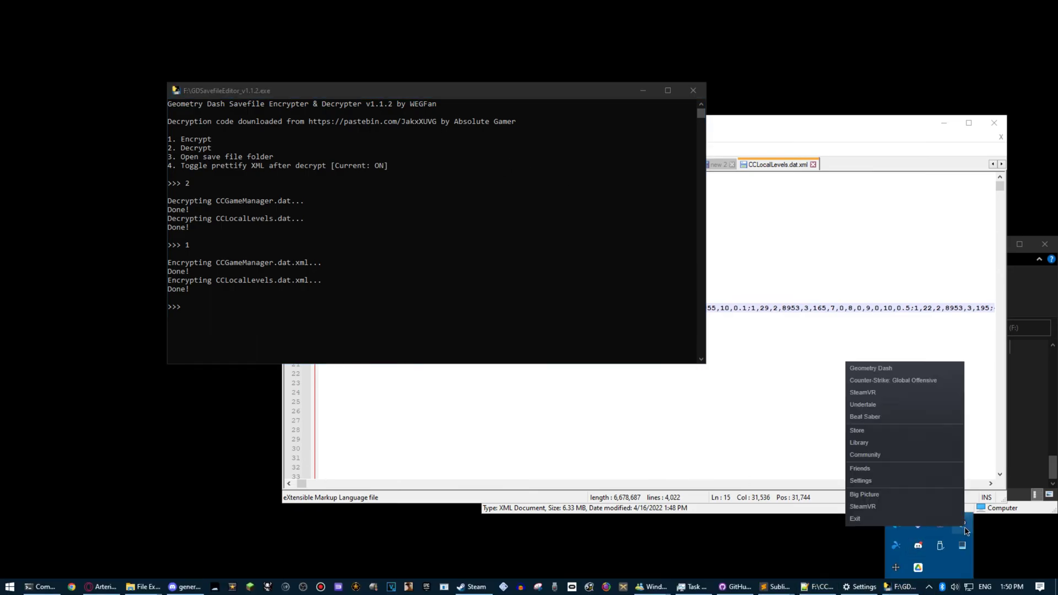
{"action": "left_click", "coordinate": [865, 370]}
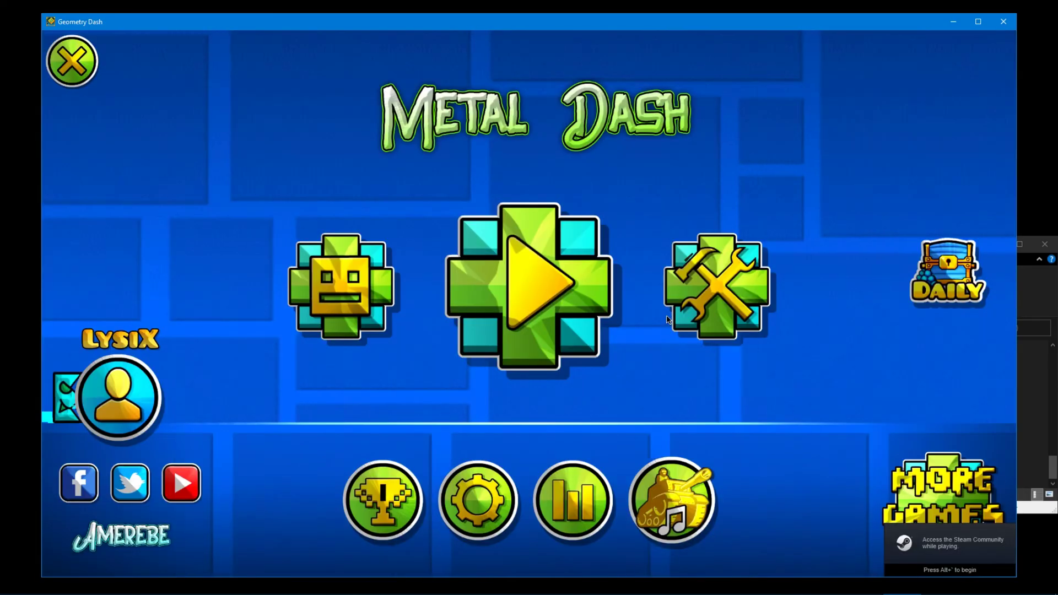
Open the FM level from the created levels list in the level editor
{"action": "left_click", "coordinate": [717, 285]}
{"action": "left_click", "coordinate": [356, 156]}
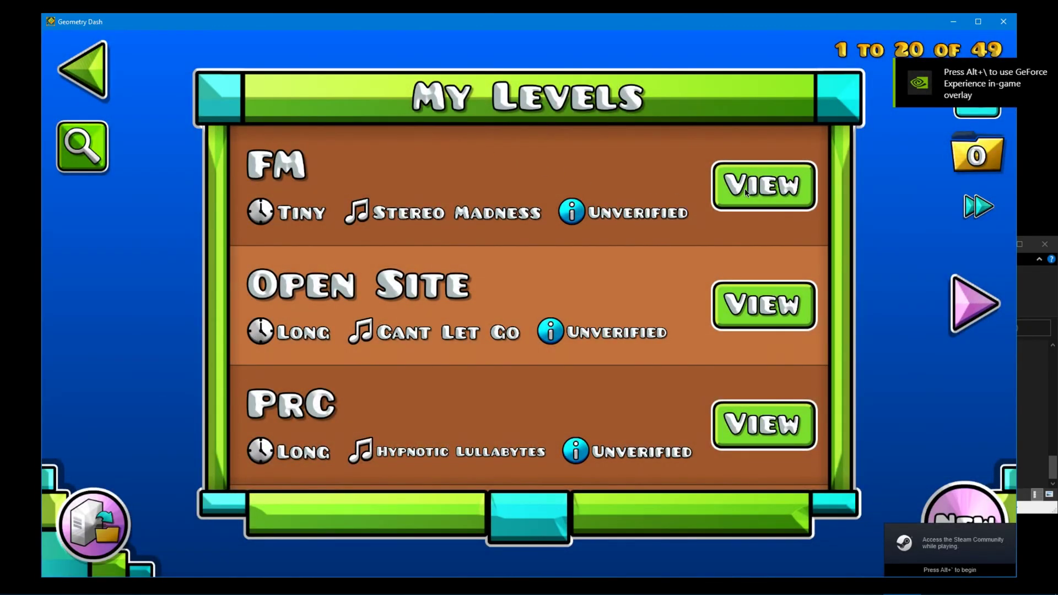
{"action": "left_click", "coordinate": [748, 193]}
{"action": "left_click", "coordinate": [383, 337]}
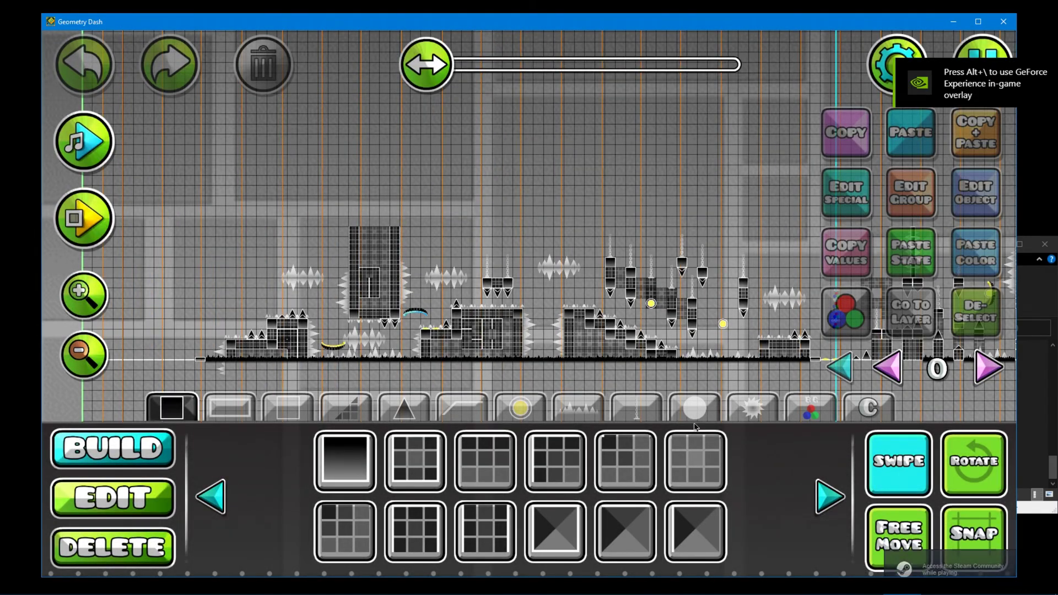
Turn off Swipe and look through the transferred level's layout in the editor
{"action": "left_click", "coordinate": [898, 465]}
{"action": "left_click_drag", "start_coordinate": [934, 287], "coordinate": [482, 298]}
{"action": "scroll", "coordinate": [482, 302], "scroll_direction": "right", "scroll_amount": 10}
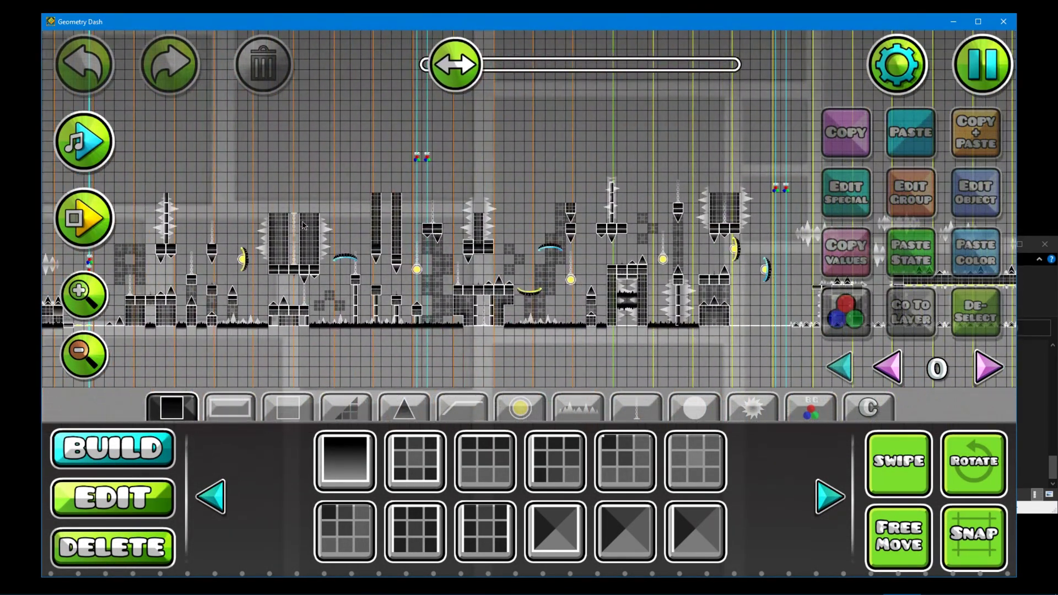
{"action": "scroll", "coordinate": [632, 285], "scroll_direction": "right", "scroll_amount": 10}
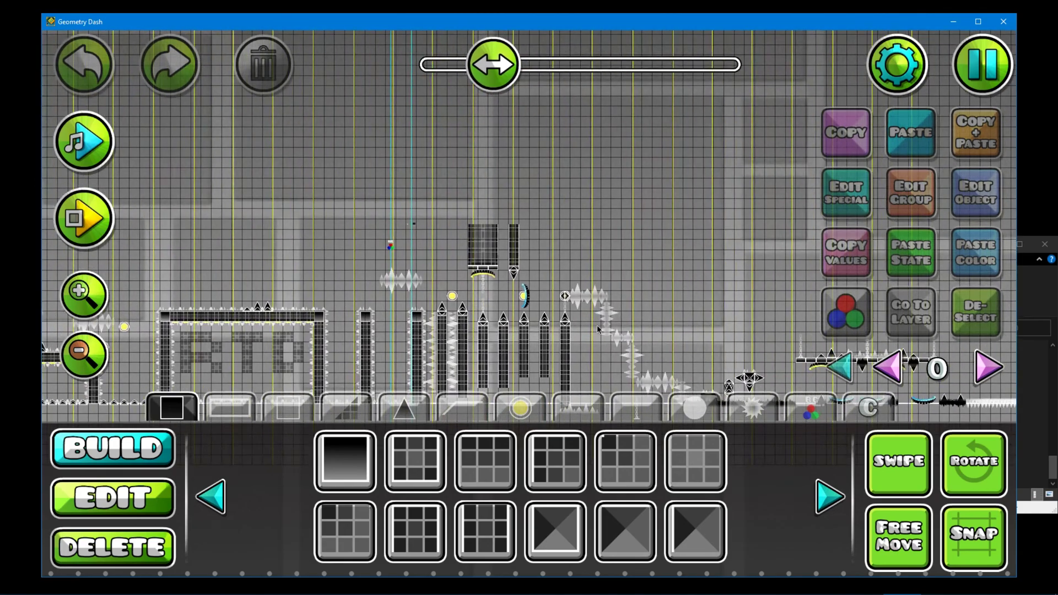
Set the level's song to 05: Base After Base and play the music in the editor
{"action": "left_click", "coordinate": [901, 82]}
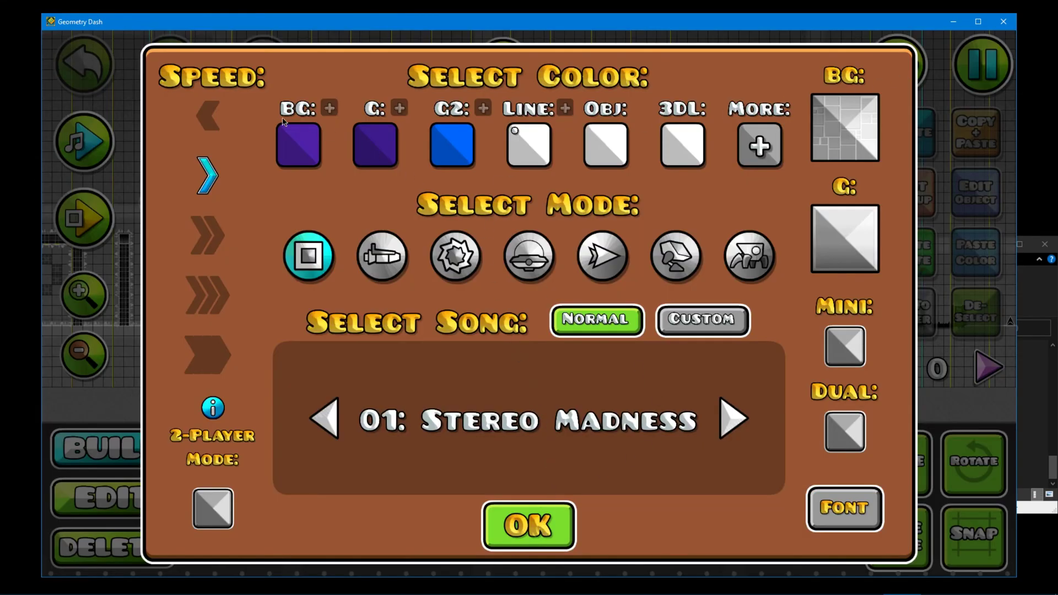
{"action": "left_click", "coordinate": [733, 417]}
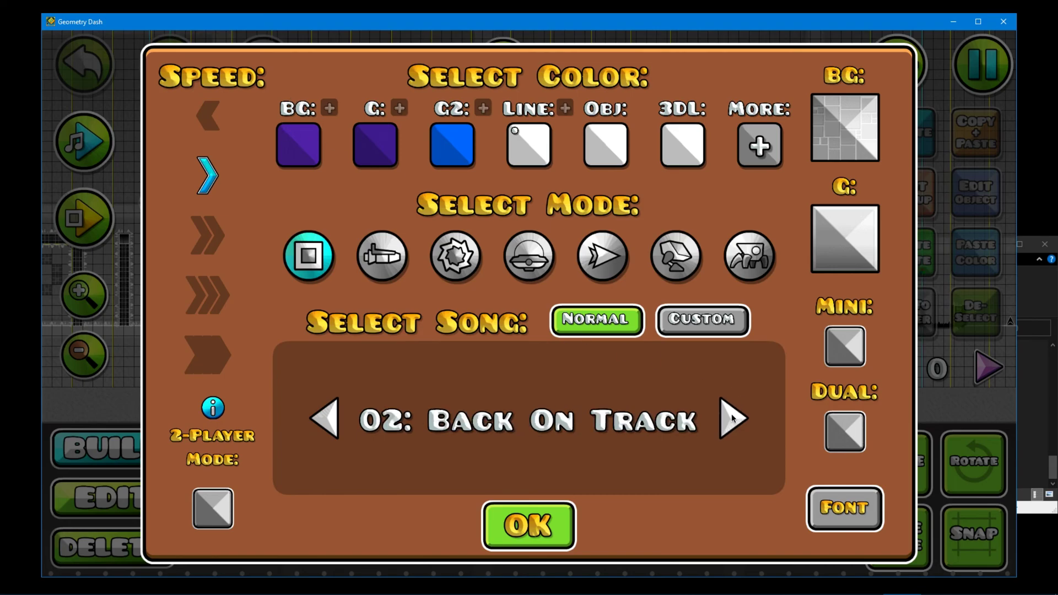
{"action": "left_click", "coordinate": [733, 417]}
{"action": "left_click", "coordinate": [733, 418]}
{"action": "left_click", "coordinate": [733, 417]}
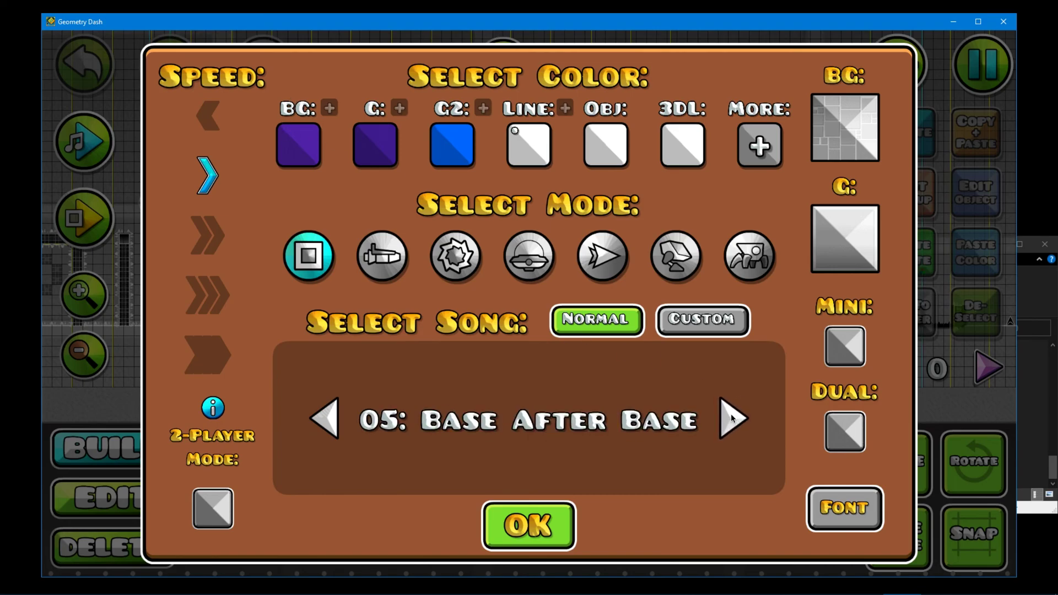
{"action": "left_click", "coordinate": [565, 508]}
{"action": "left_click", "coordinate": [84, 142]}
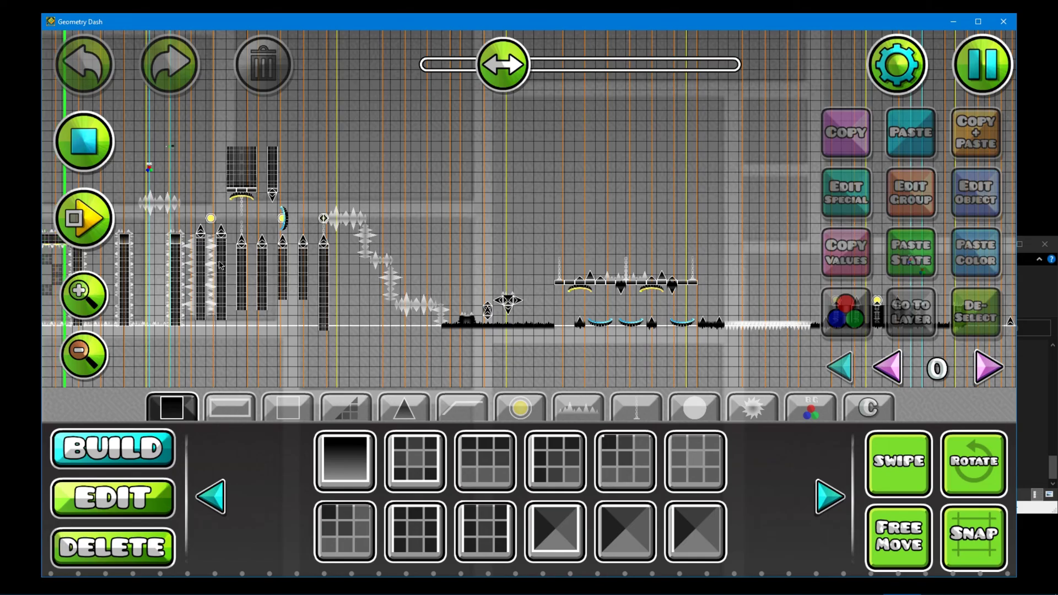
{"action": "left_click_drag", "start_coordinate": [219, 266], "coordinate": [545, 266]}
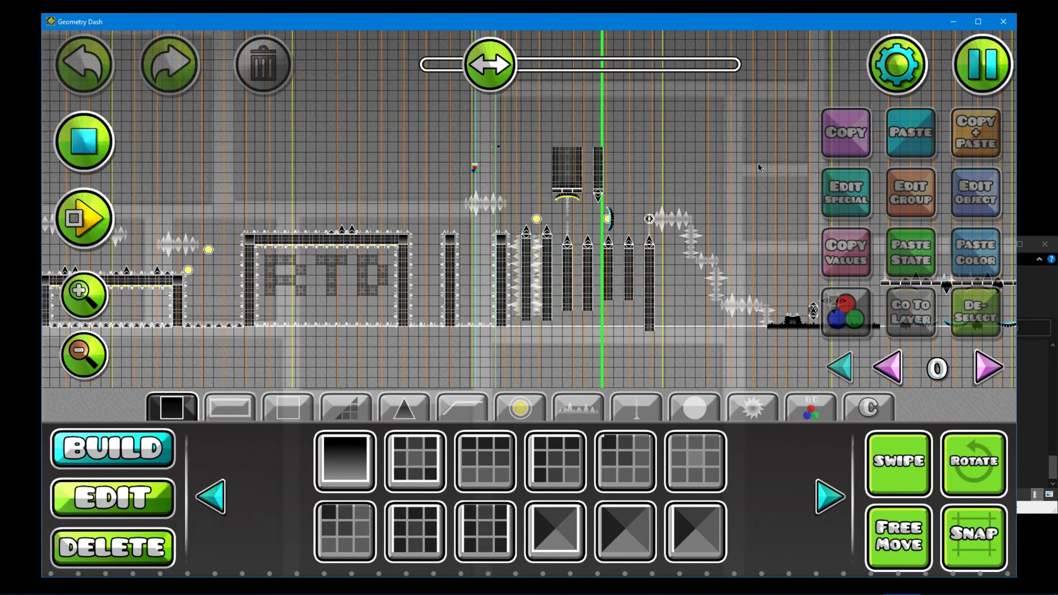
Save and playtest the transferred level for a couple of attempts, and return to the editor
{"action": "left_click", "coordinate": [982, 65]}
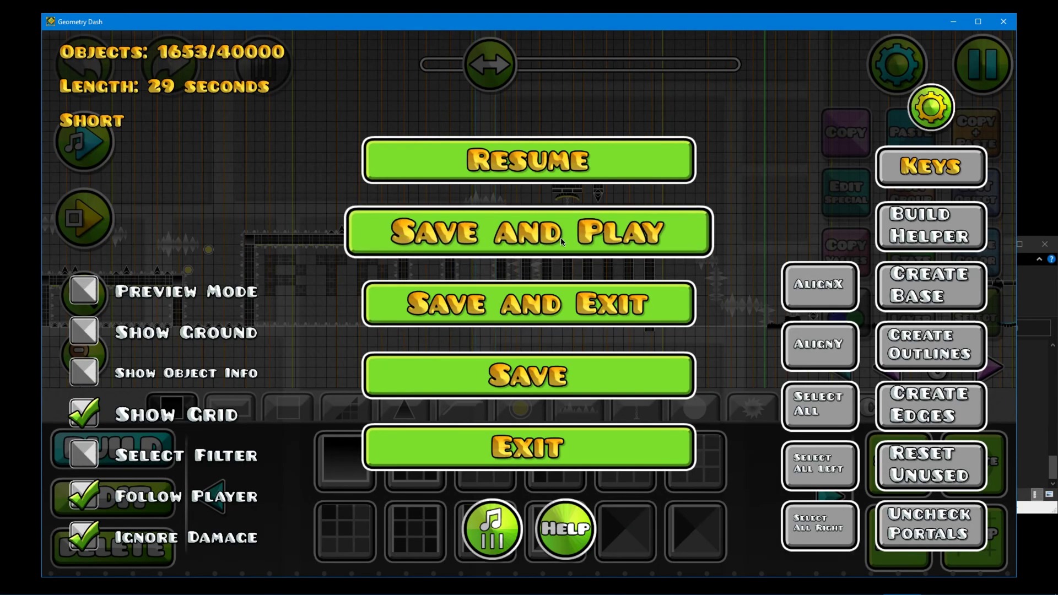
{"action": "left_click", "coordinate": [560, 237]}
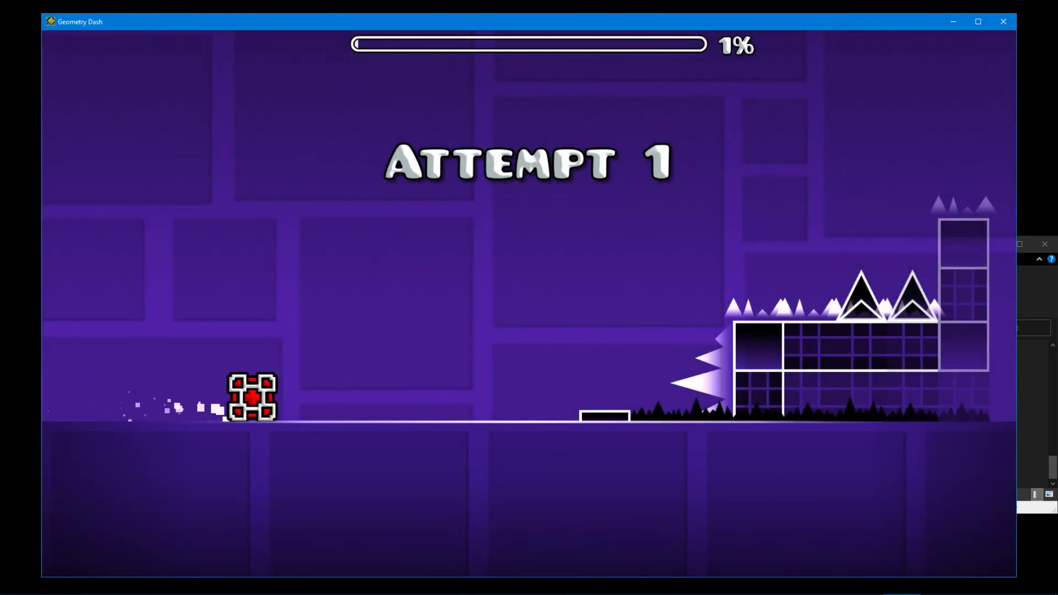
{"action": "key", "text": "space"}
{"action": "key", "text": "space"}
{"action": "key", "text": "space"}
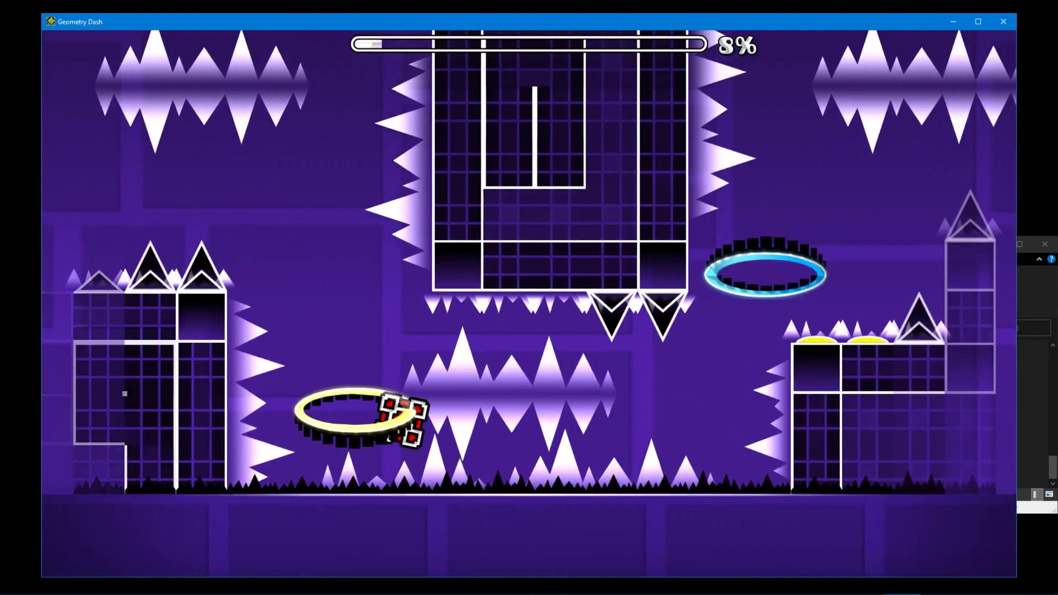
{"action": "key", "text": "space"}
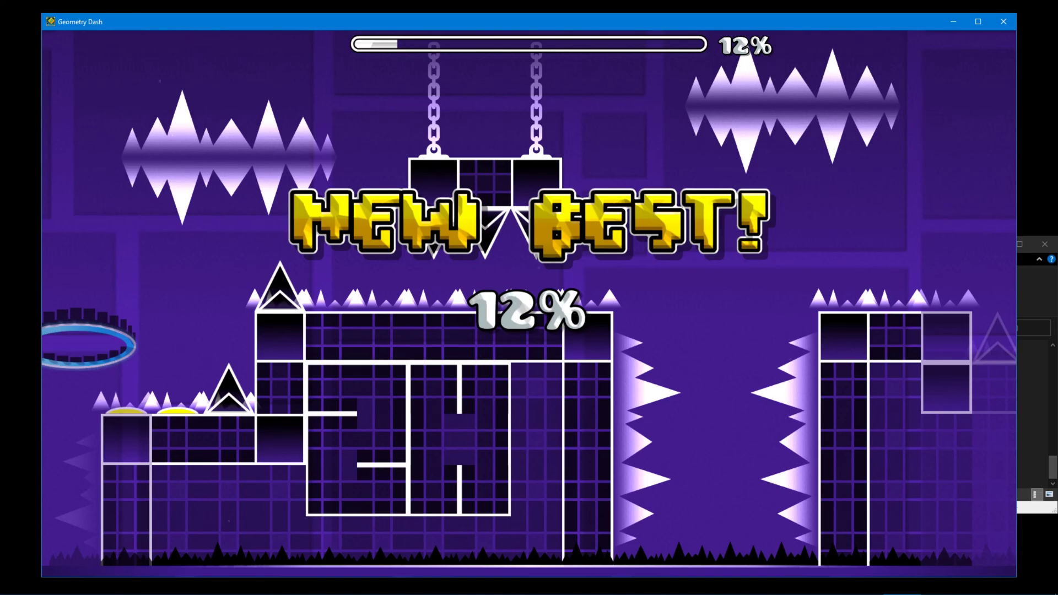
{"action": "key", "text": "space"}
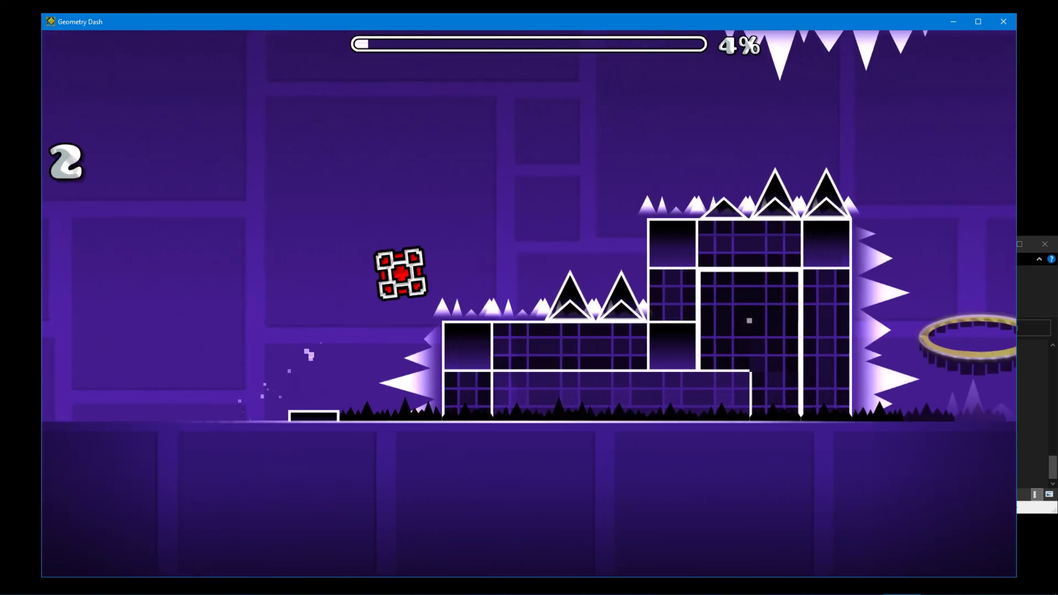
{"action": "key", "text": "space"}
{"action": "key", "text": "space"}
{"action": "key", "text": "space"}
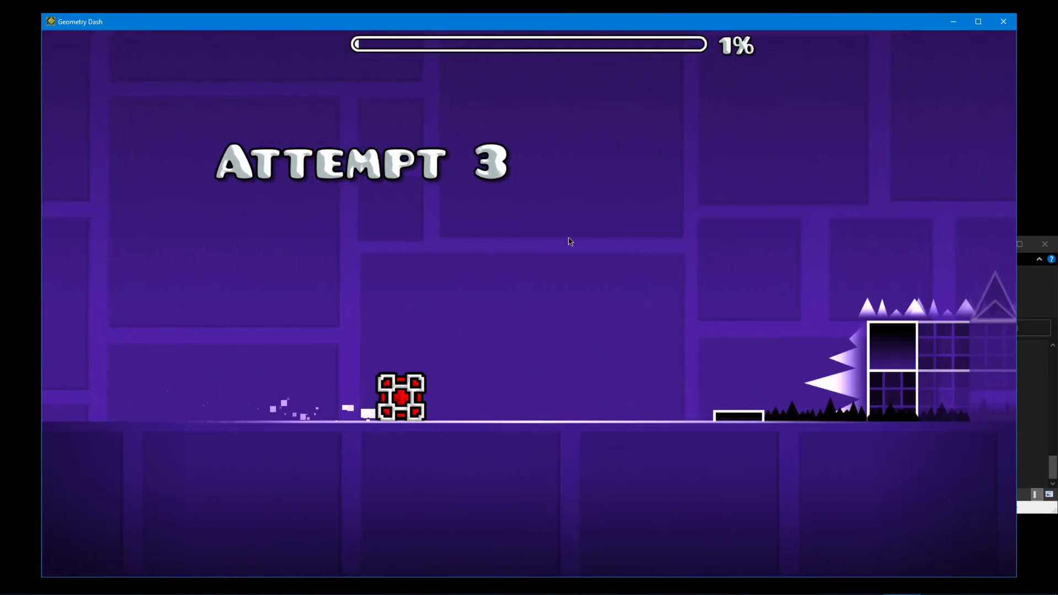
{"action": "key", "text": "Escape"}
{"action": "left_click", "coordinate": [253, 354]}
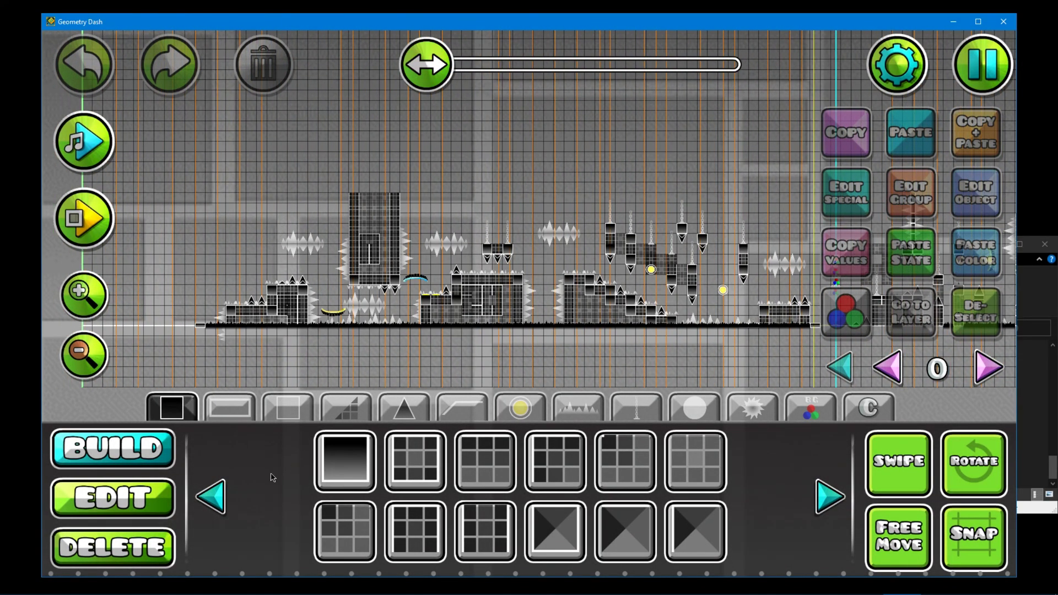
Delete the left end of the first chain-hung platform, and save and play the level
{"action": "key", "text": "3"}
{"action": "left_click", "coordinate": [488, 257]}
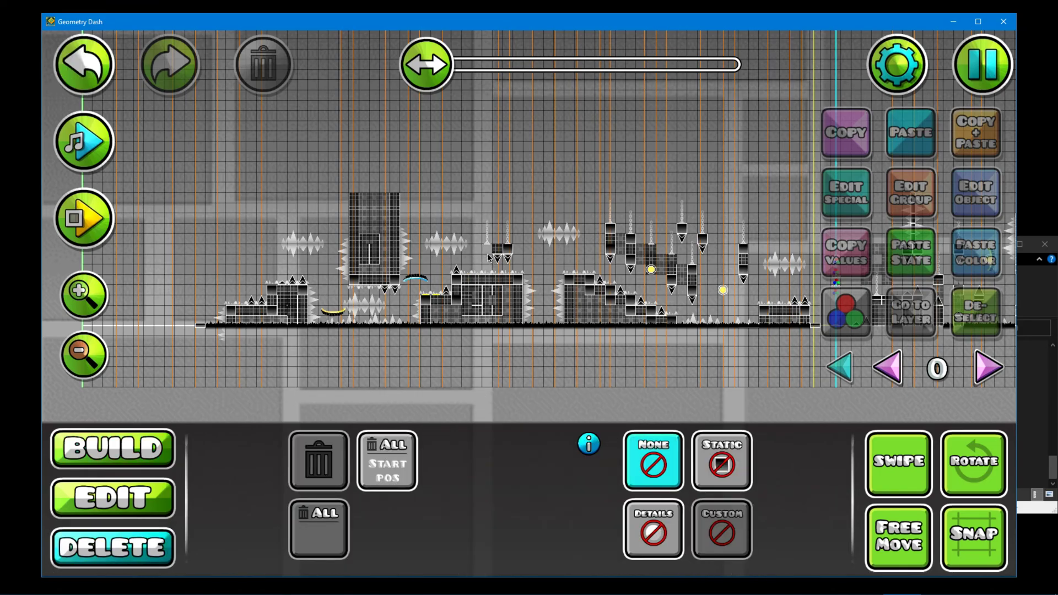
{"action": "left_click", "coordinate": [953, 72]}
{"action": "left_click", "coordinate": [583, 223]}
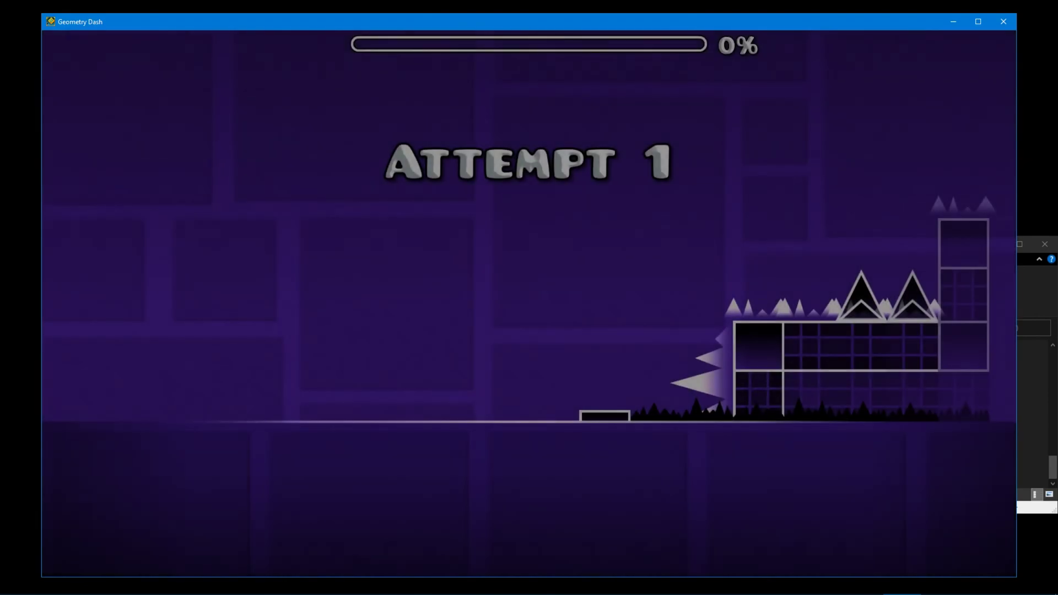
Play the first attempt of the FM level through the purple section with the chain-hung blocks
{"action": "key", "text": "space"}
{"action": "key", "text": "space"}
{"action": "key", "text": "space"}
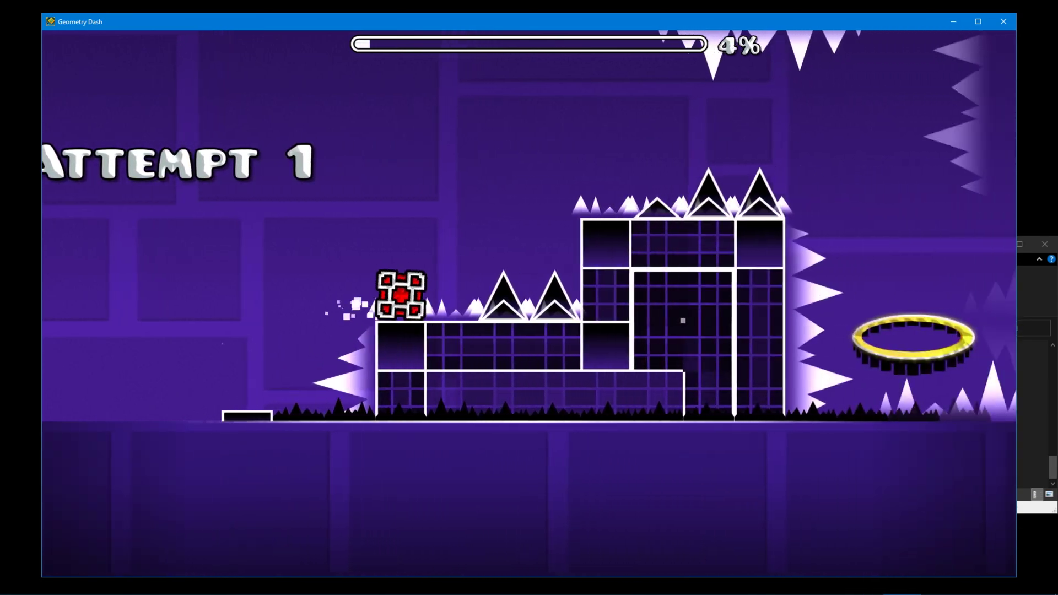
{"action": "key", "text": "space"}
{"action": "key", "text": "space"}
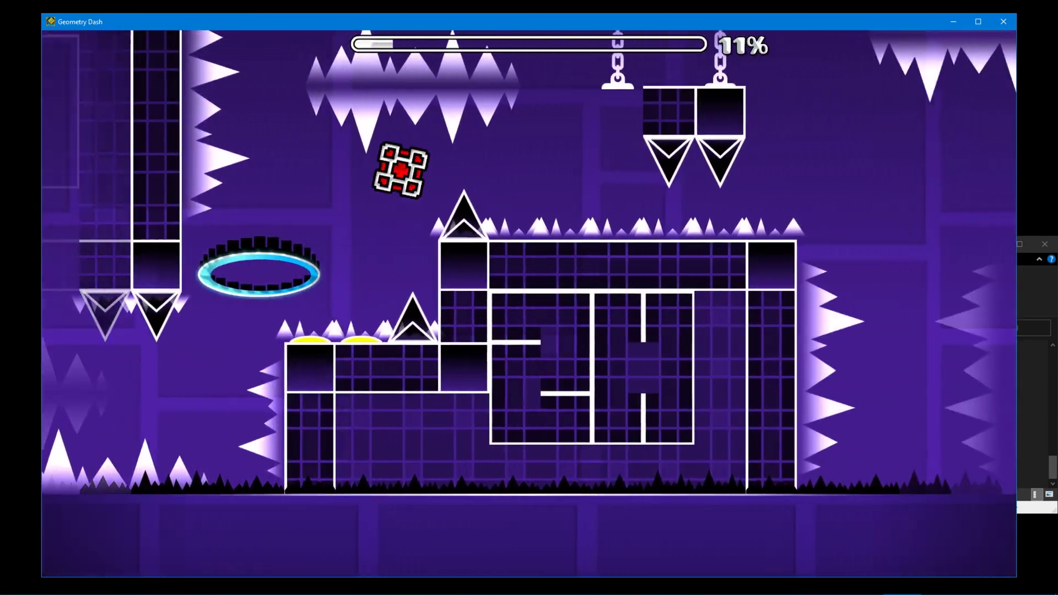
{"action": "key", "text": "space"}
{"action": "key", "text": "space"}
{"action": "key", "text": "space"}
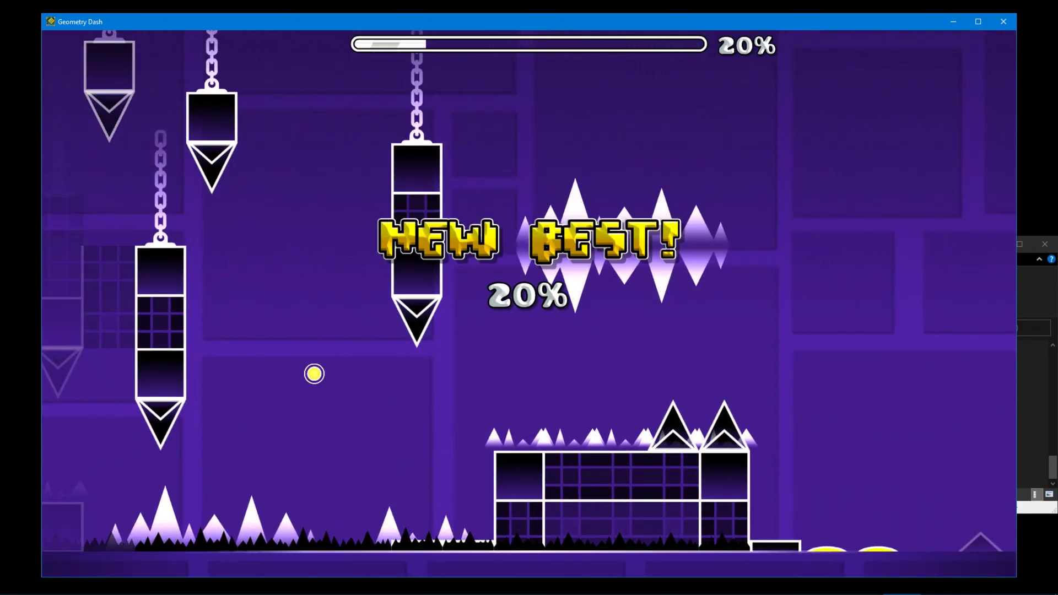
Play a second attempt of the FM level into the orange section, and return to the level editor
{"action": "key", "text": "space"}
{"action": "key", "text": "space"}
{"action": "key", "text": "space"}
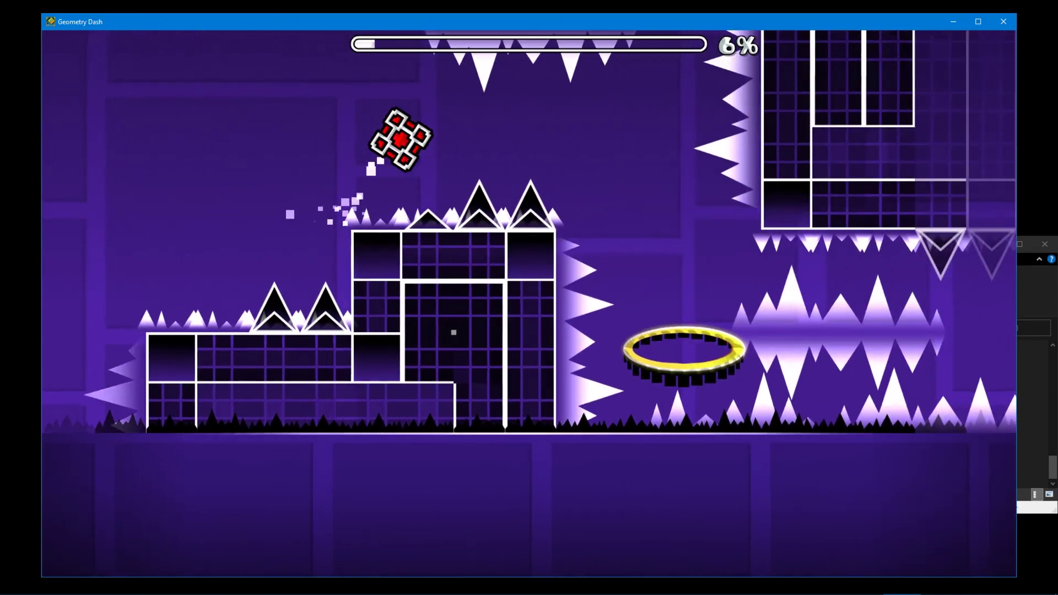
{"action": "key", "text": "space"}
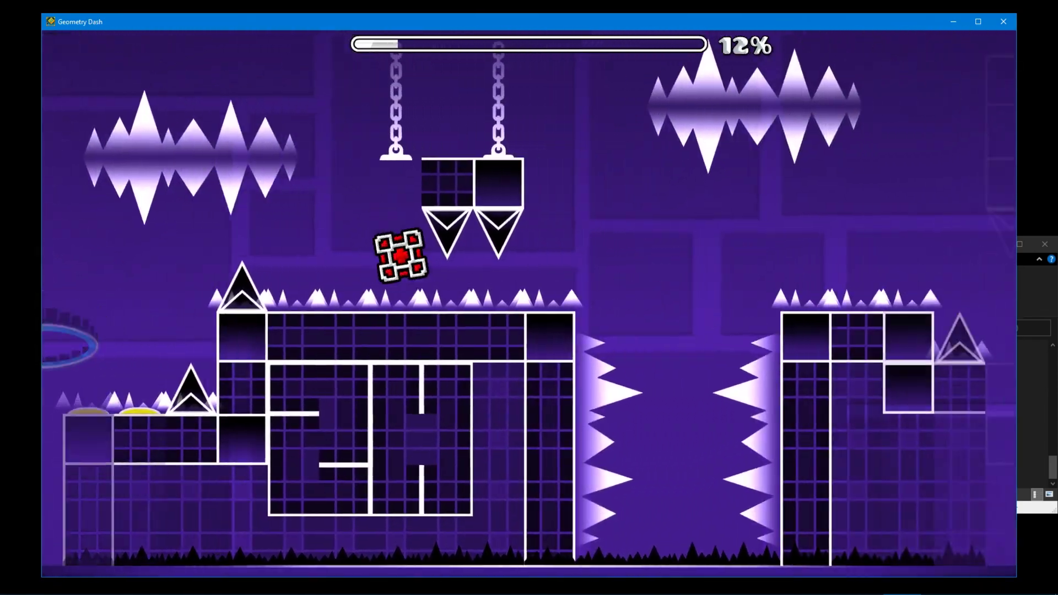
{"action": "key", "text": "space"}
{"action": "key", "text": "space"}
{"action": "key", "text": "space"}
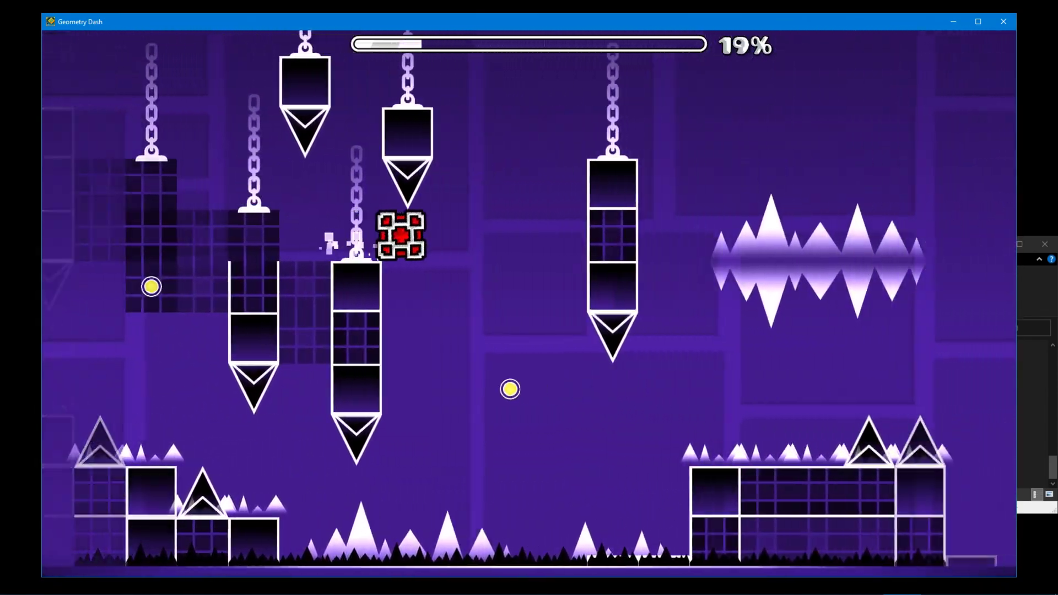
{"action": "key", "text": "space"}
{"action": "key", "text": "space"}
{"action": "key", "text": "space"}
{"action": "key", "text": "space"}
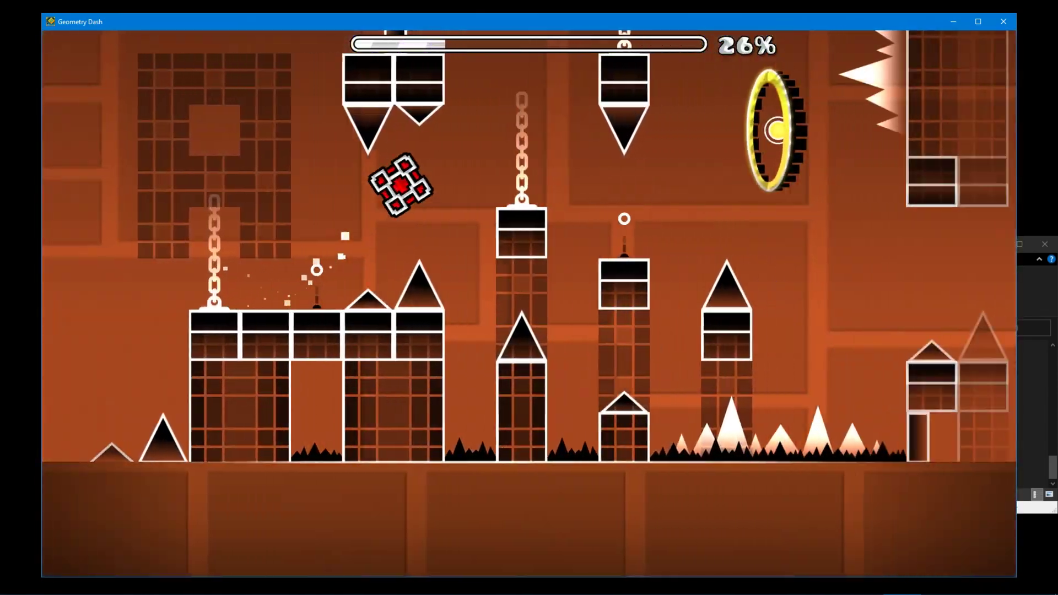
{"action": "key", "text": "space"}
{"action": "key", "text": "space"}
{"action": "key", "text": "space"}
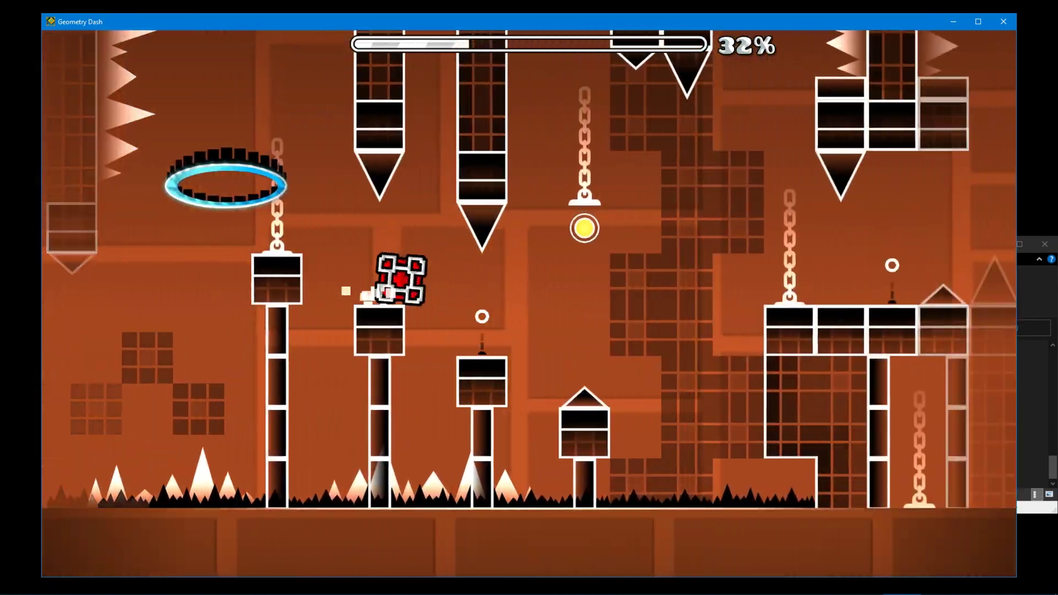
{"action": "key", "text": "space"}
{"action": "key", "text": "space"}
{"action": "key", "text": "Escape"}
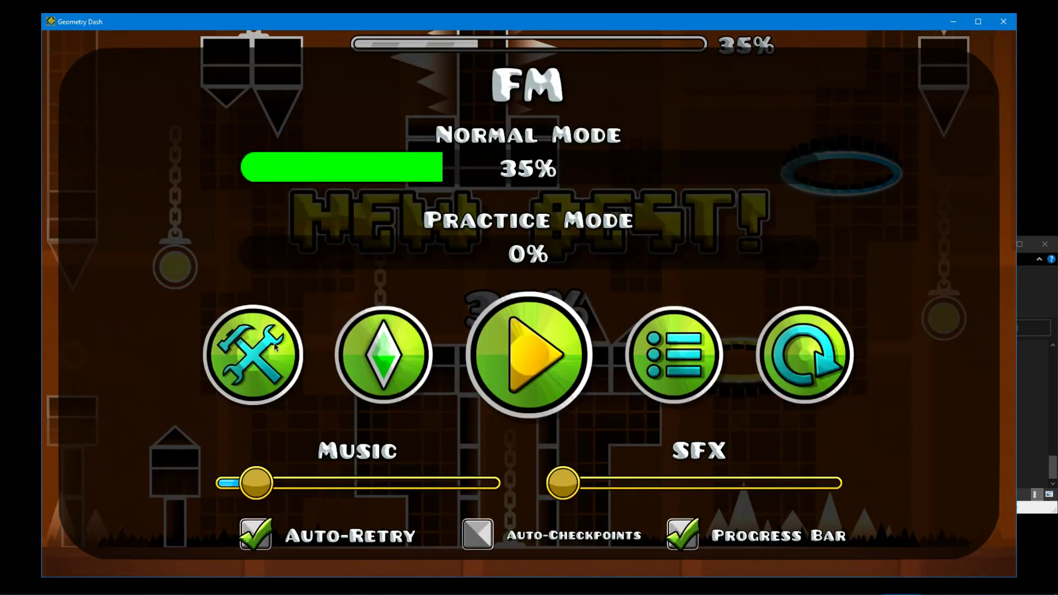
{"action": "left_click", "coordinate": [253, 352]}
Look through the transferred level's layout in the editor, from the opening blocks to the spiked pillars past the RTD structure
{"action": "left_click_drag", "start_coordinate": [588, 266], "coordinate": [307, 267]}
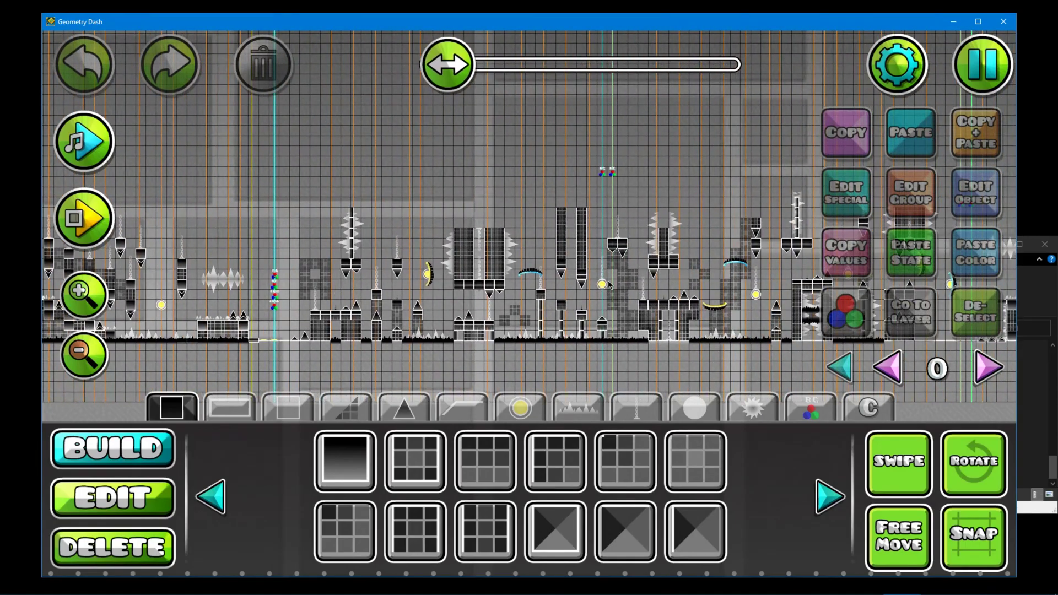
{"action": "left_click_drag", "start_coordinate": [612, 283], "coordinate": [362, 285]}
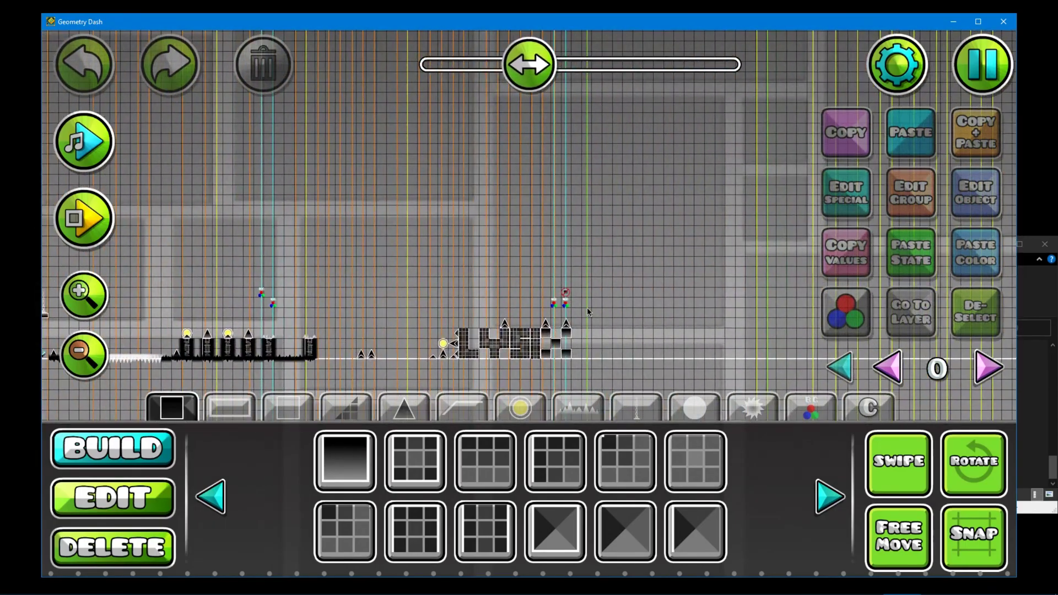
{"action": "scroll", "coordinate": [579, 298], "scroll_direction": "left", "scroll_amount": 4}
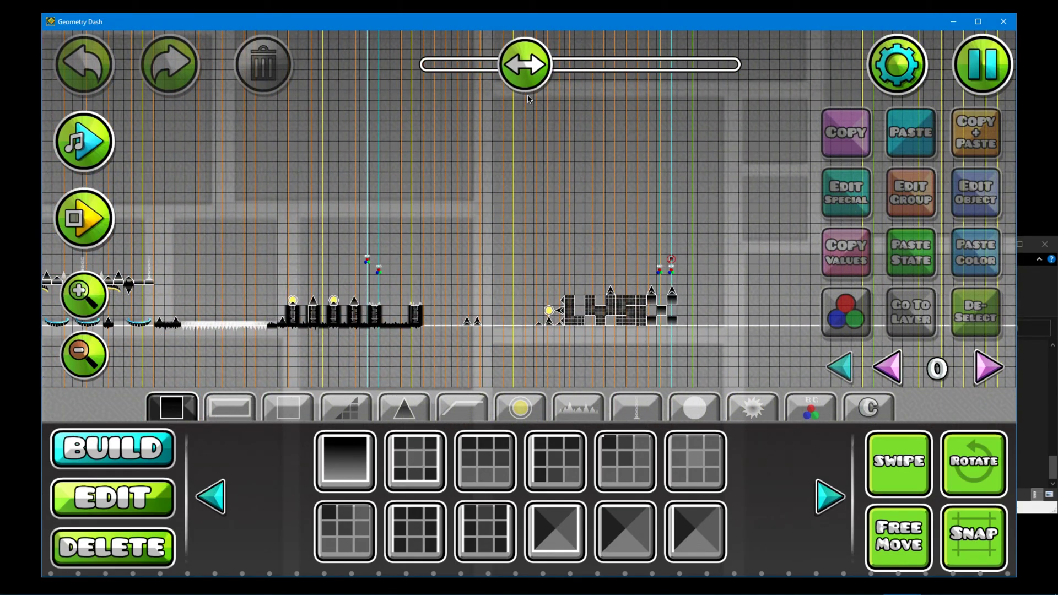
{"action": "left_click_drag", "start_coordinate": [528, 88], "coordinate": [375, 91]}
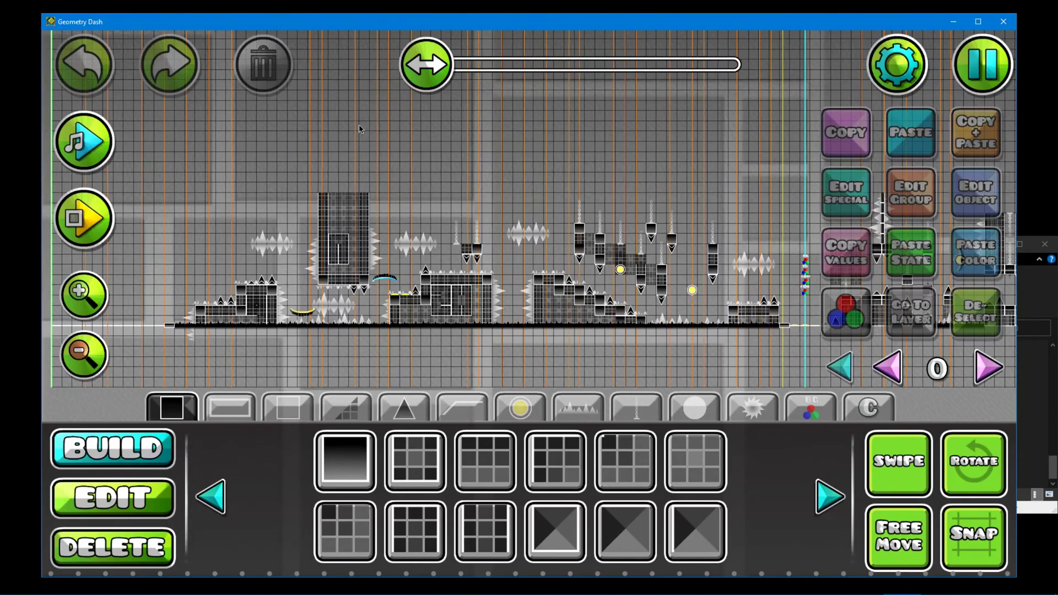
{"action": "left_click_drag", "start_coordinate": [508, 169], "coordinate": [269, 170]}
{"action": "scroll", "coordinate": [270, 173], "scroll_direction": "right", "scroll_amount": 4}
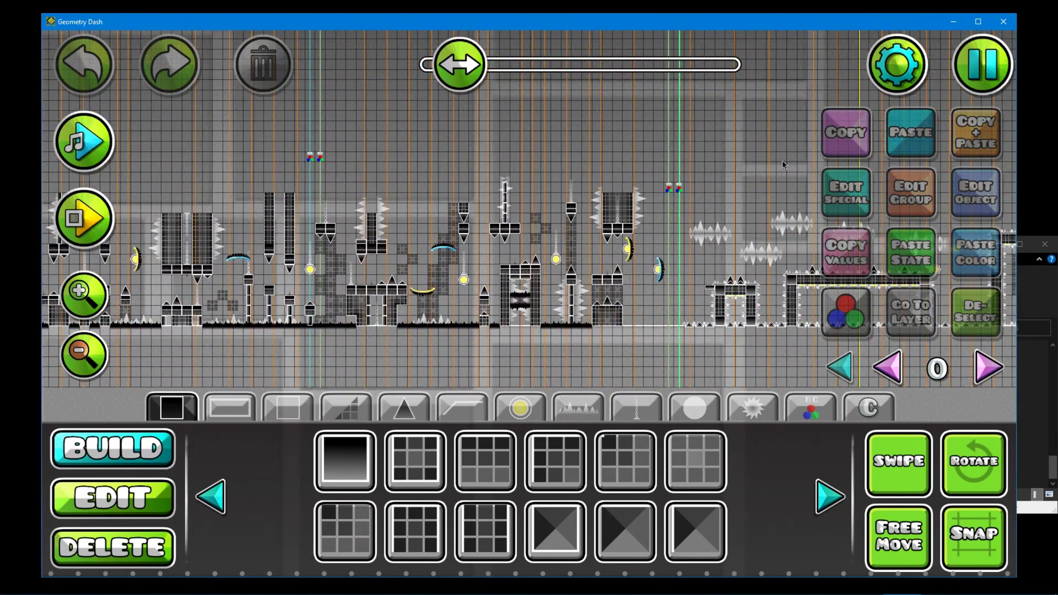
{"action": "scroll", "coordinate": [557, 165], "scroll_direction": "right", "scroll_amount": 5}
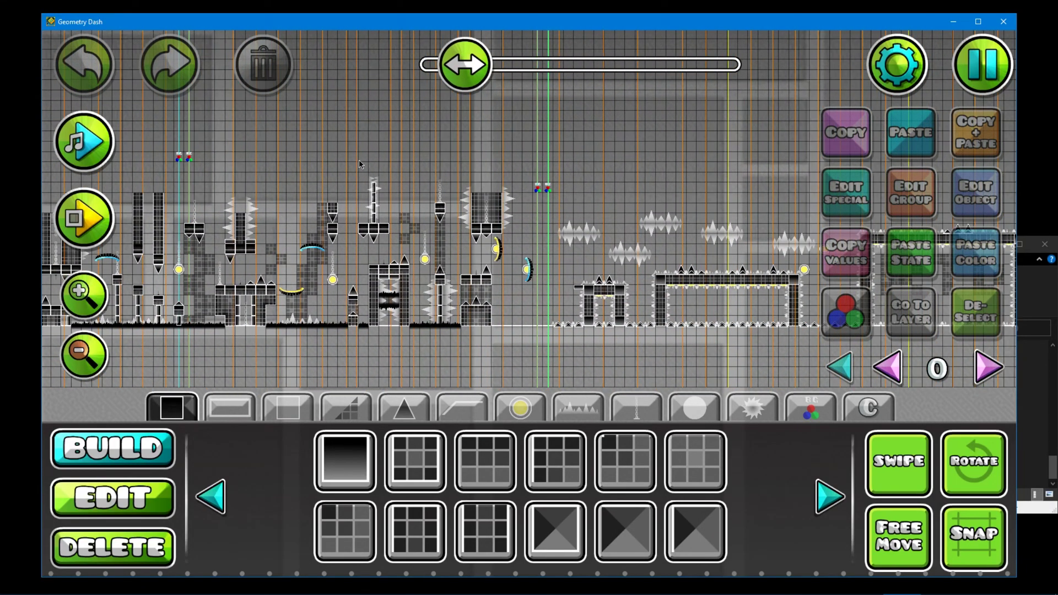
{"action": "scroll", "coordinate": [641, 206], "scroll_direction": "right", "scroll_amount": 5}
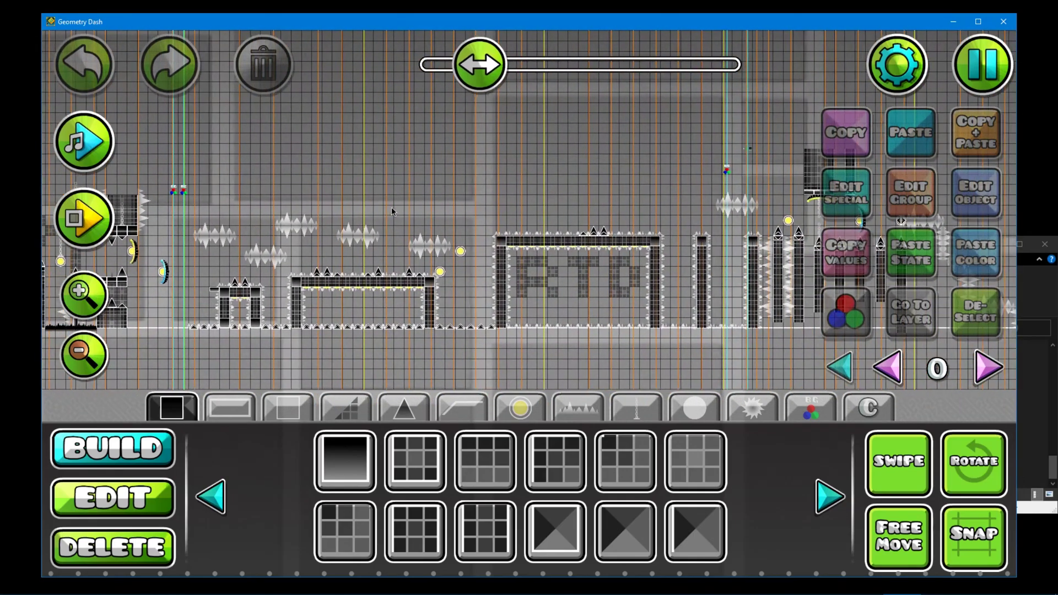
{"action": "scroll", "coordinate": [573, 275], "scroll_direction": "right", "scroll_amount": 1}
{"action": "scroll", "coordinate": [573, 275], "scroll_direction": "right", "scroll_amount": 2}
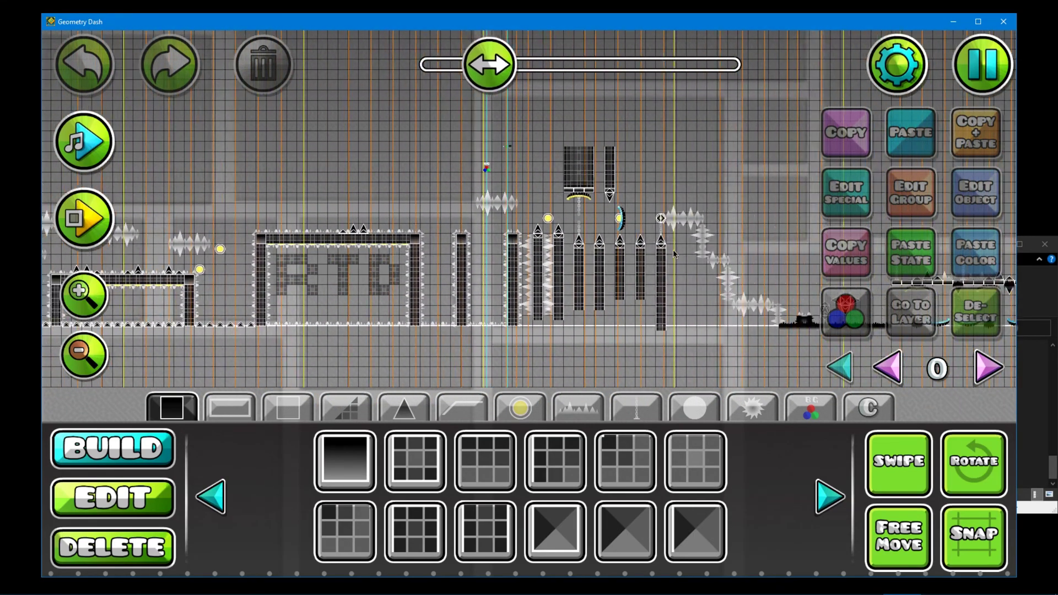
{"action": "scroll", "coordinate": [533, 260], "scroll_direction": "right", "scroll_amount": 2}
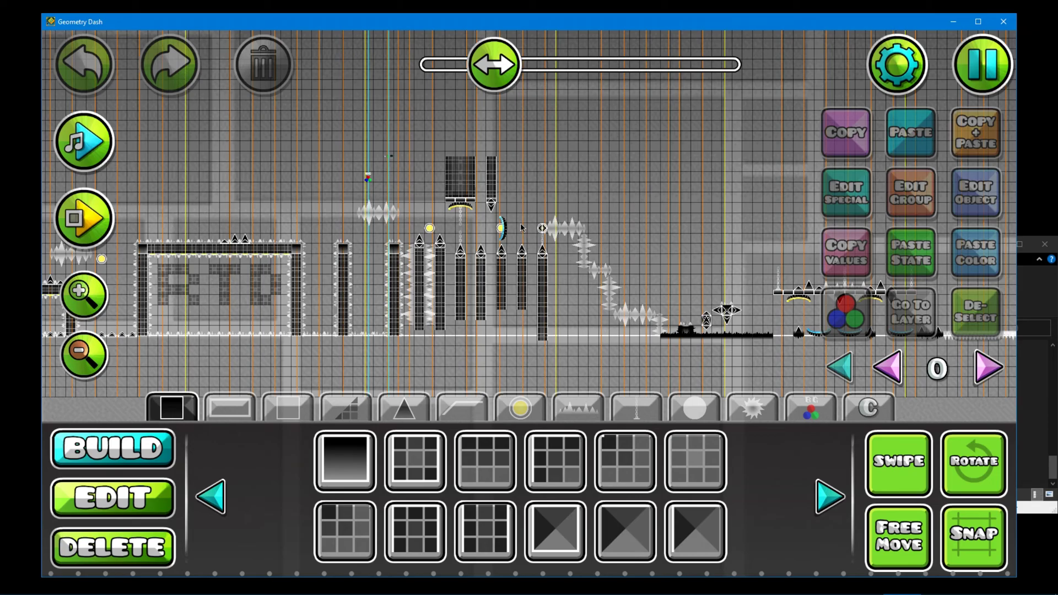
Look back over the level's sections in the editor towards its start
{"action": "scroll", "coordinate": [610, 204], "scroll_direction": "left", "scroll_amount": 1}
{"action": "scroll", "coordinate": [609, 204], "scroll_direction": "left", "scroll_amount": 1}
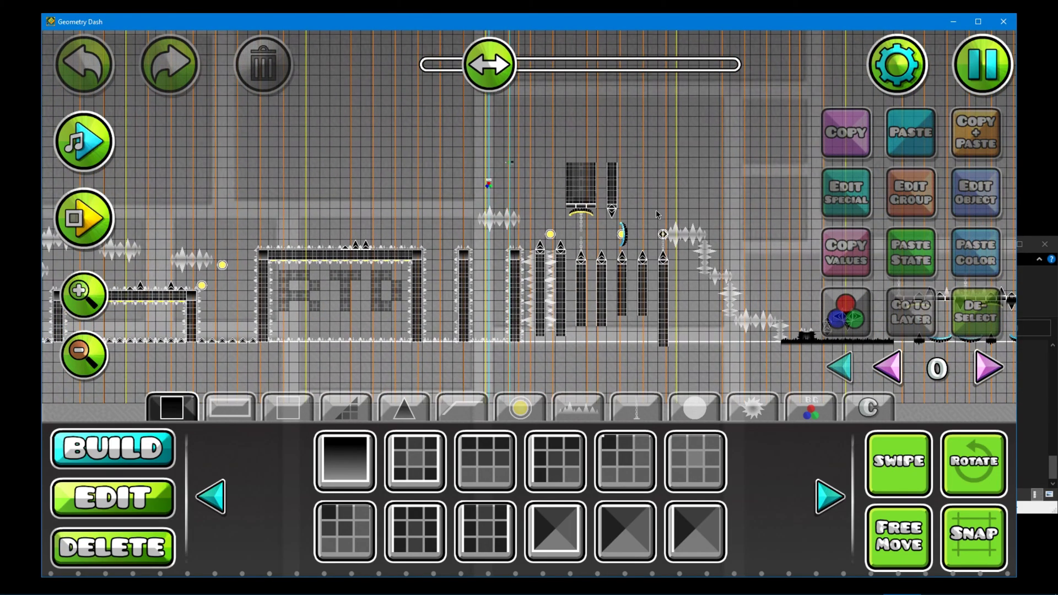
{"action": "scroll", "coordinate": [657, 210], "scroll_direction": "left", "scroll_amount": 1}
{"action": "left_click_drag", "start_coordinate": [316, 177], "coordinate": [568, 148]}
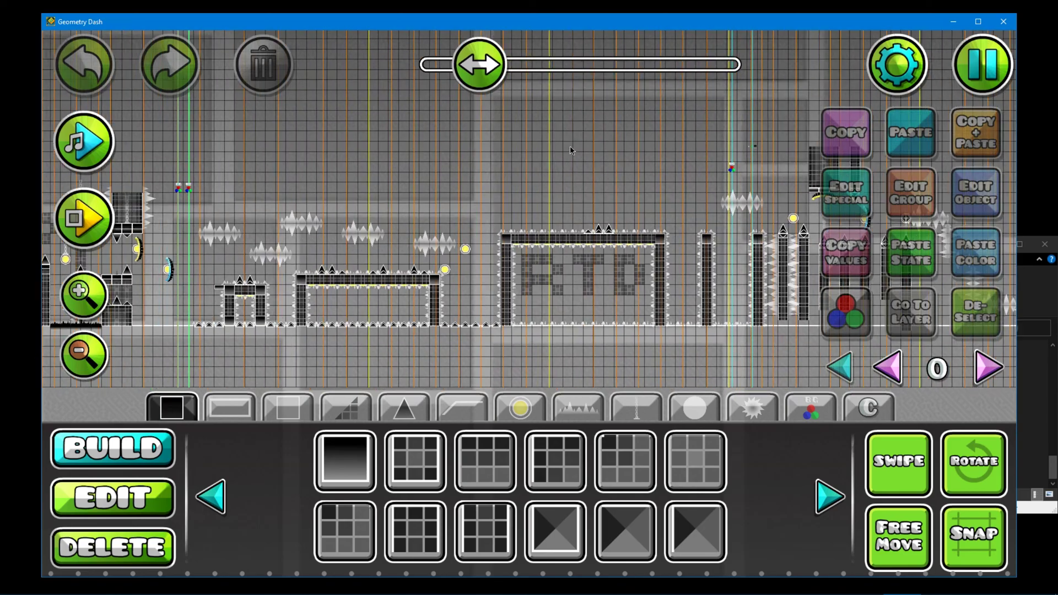
{"action": "left_click_drag", "start_coordinate": [481, 66], "coordinate": [423, 66]}
{"action": "left_click_drag", "start_coordinate": [323, 237], "coordinate": [392, 133]}
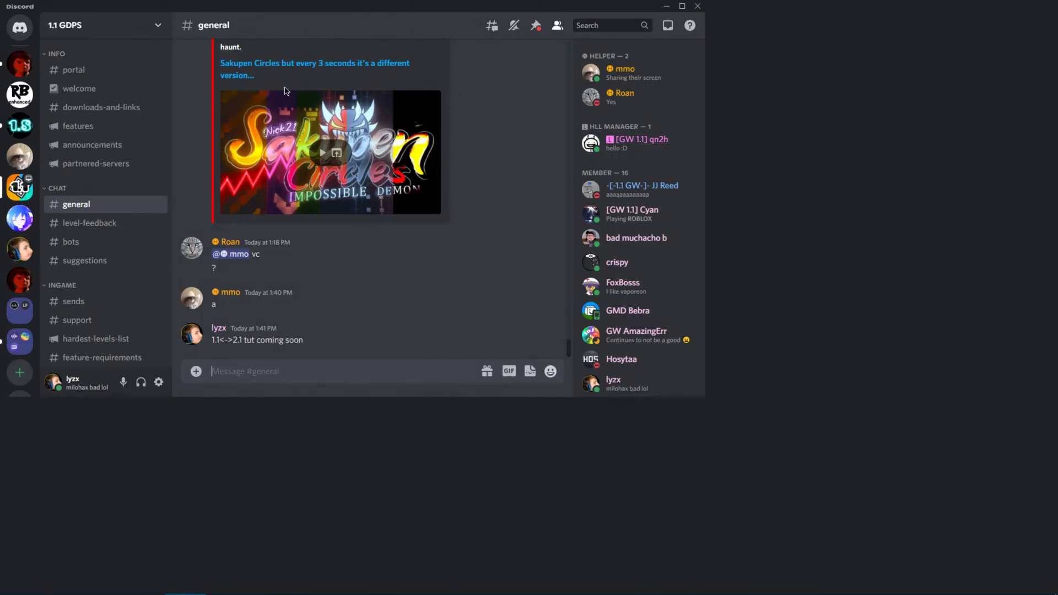
Switch to Discord, view the download and level browser links in the 1.1 GDPS server's downloads-and-links channel, and shrink the window
{"action": "left_click", "coordinate": [112, 108]}
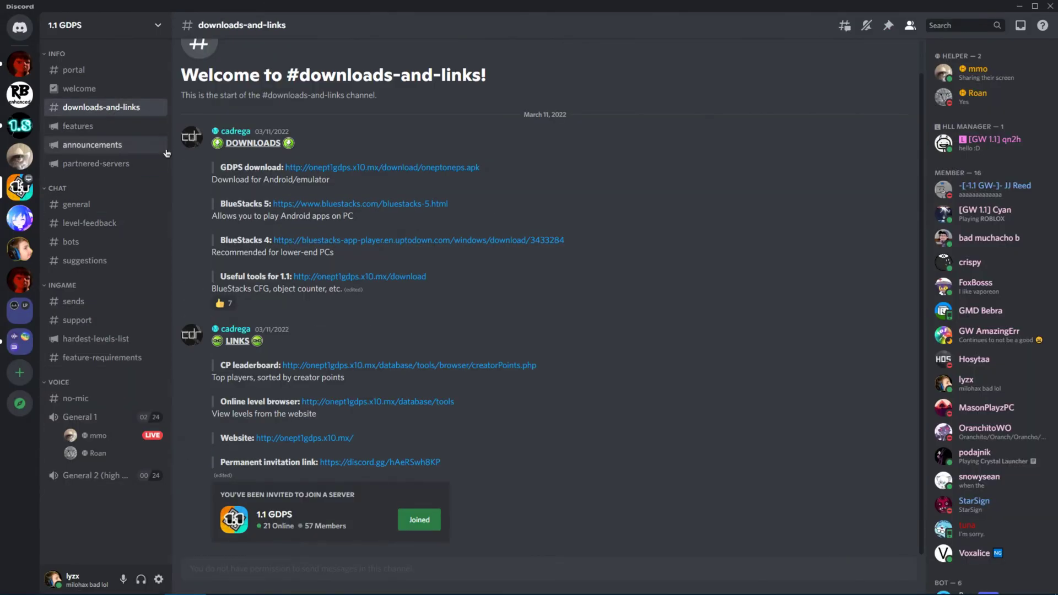
{"action": "key", "text": "alt+Tab"}
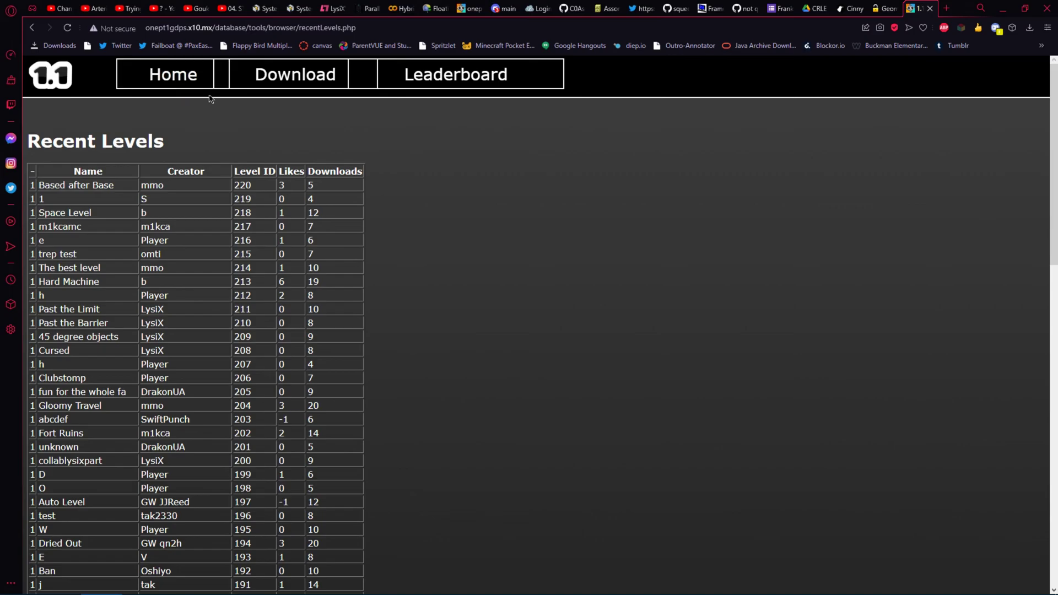
{"action": "left_click", "coordinate": [188, 587]}
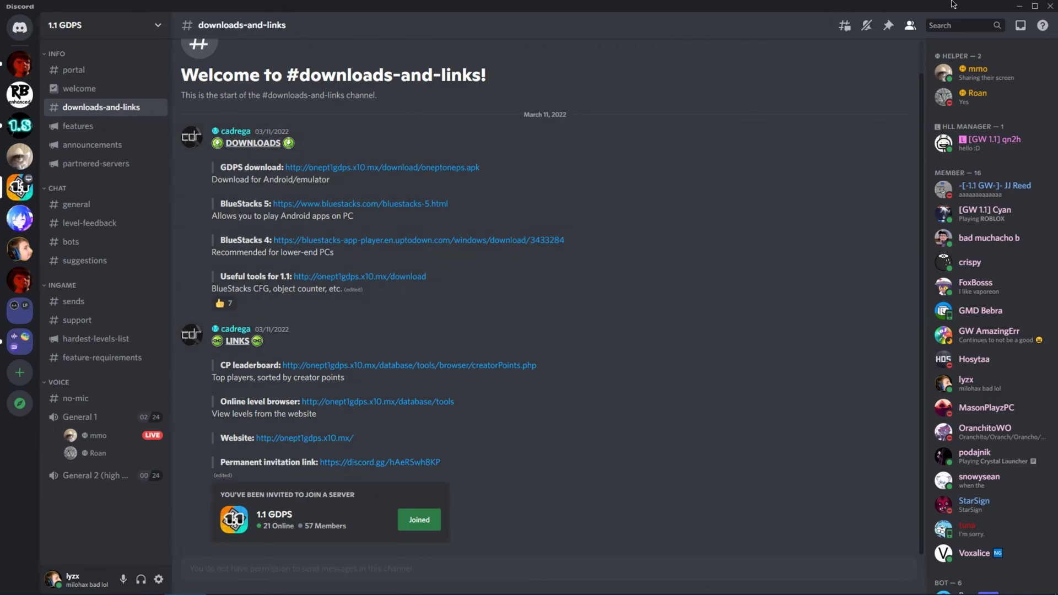
{"action": "left_click", "coordinate": [1035, 6]}
{"action": "left_click_drag", "start_coordinate": [938, 2], "coordinate": [735, 25]}
{"action": "left_click", "coordinate": [813, 26]}
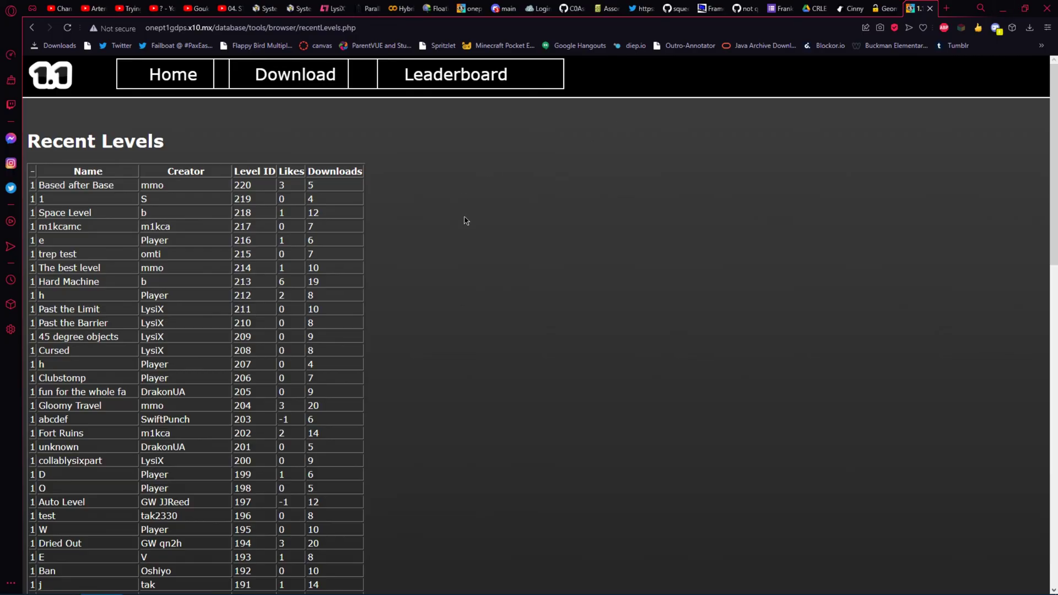
Switch to the browser, look through the Recent Levels list down to "Welcome to 1.1!", and highlight the level ID of "Based after Base"
{"action": "scroll", "coordinate": [258, 276], "scroll_direction": "down", "scroll_amount": 3}
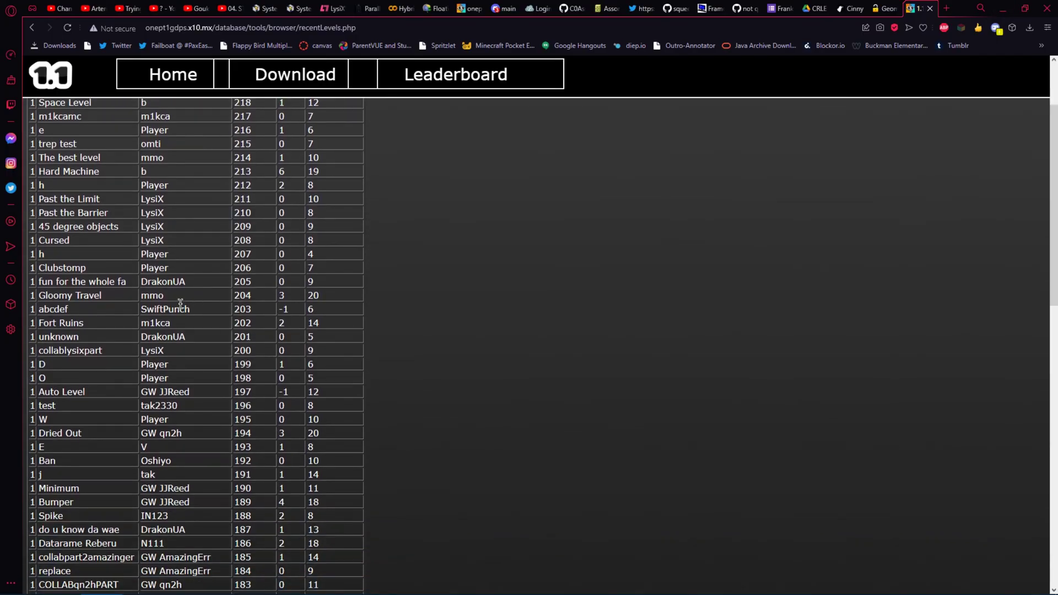
{"action": "scroll", "coordinate": [180, 303], "scroll_direction": "down", "scroll_amount": 14}
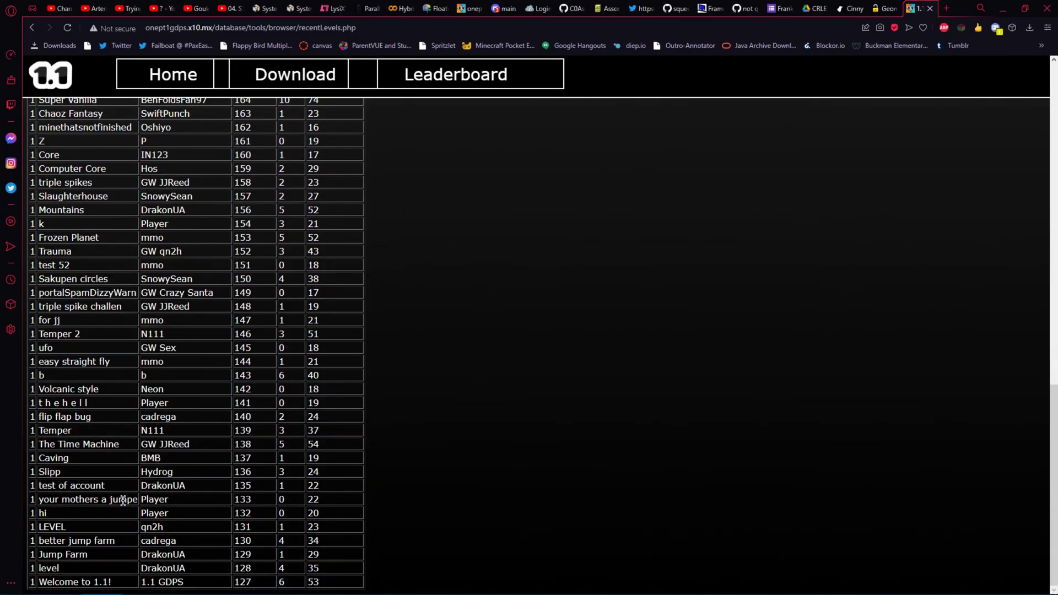
{"action": "left_click_drag", "start_coordinate": [93, 582], "coordinate": [206, 585]}
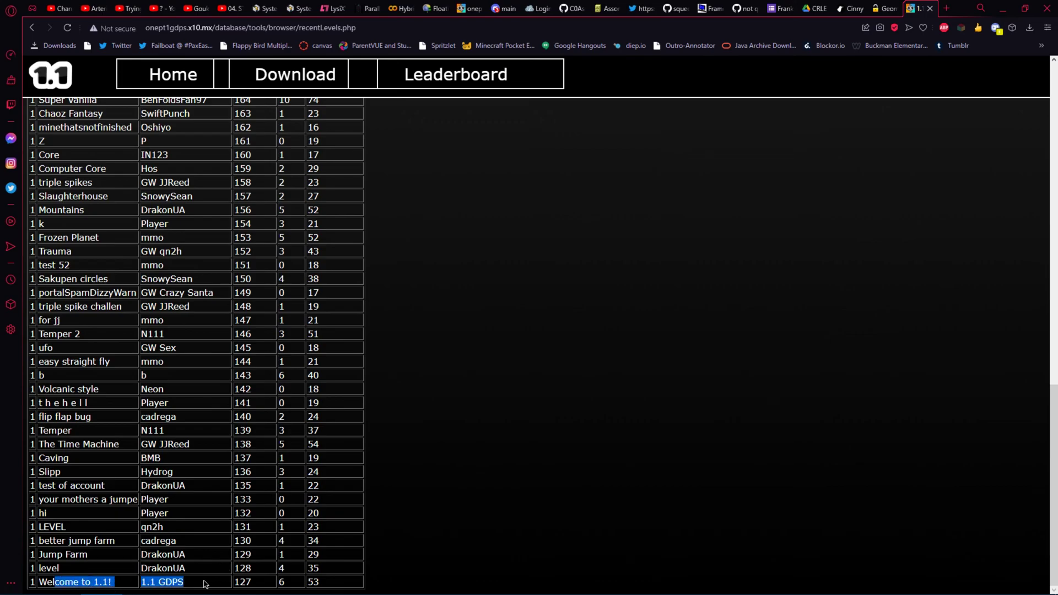
{"action": "left_click", "coordinate": [206, 584]}
{"action": "scroll", "coordinate": [215, 523], "scroll_direction": "up", "scroll_amount": 11}
{"action": "scroll", "coordinate": [221, 466], "scroll_direction": "up", "scroll_amount": 5}
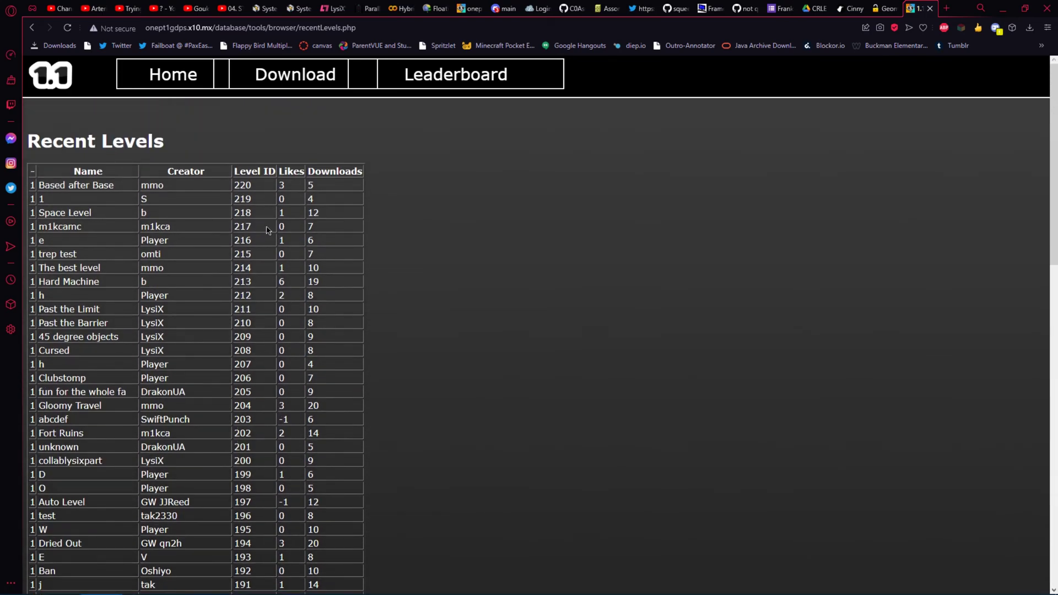
{"action": "left_click_drag", "start_coordinate": [263, 190], "coordinate": [230, 186]}
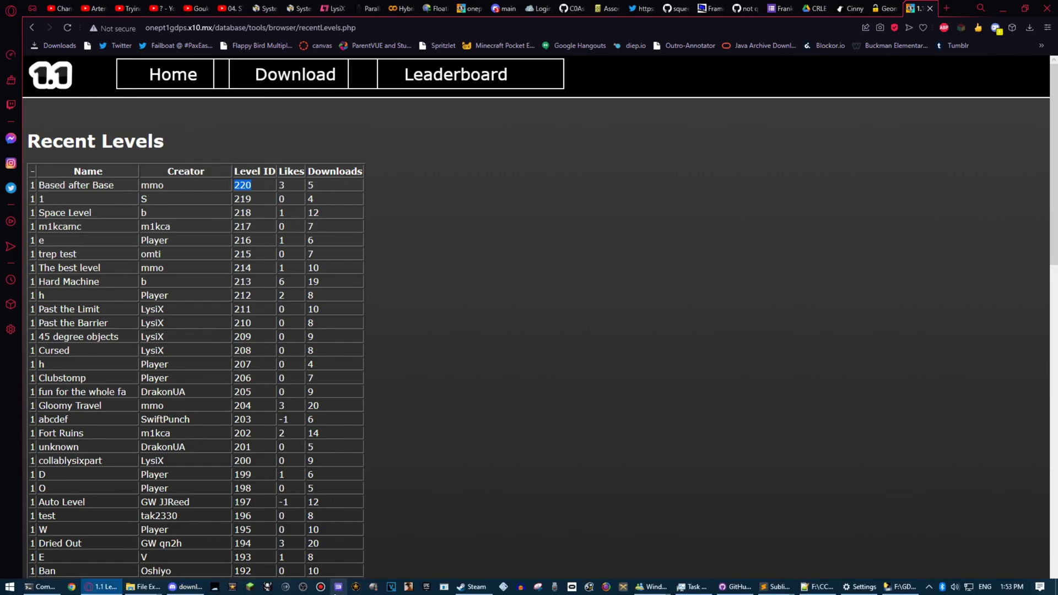
Open the collab tutorial page from the 1.1 GDPS Discord server and follow its Level string finder link
{"action": "left_click", "coordinate": [186, 587]}
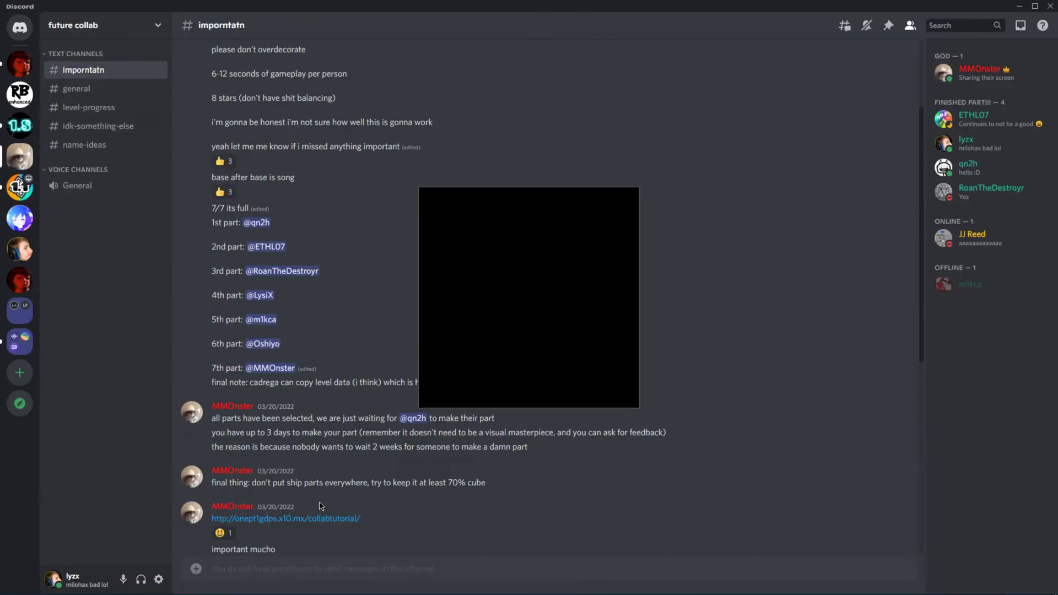
{"action": "left_click", "coordinate": [297, 515]}
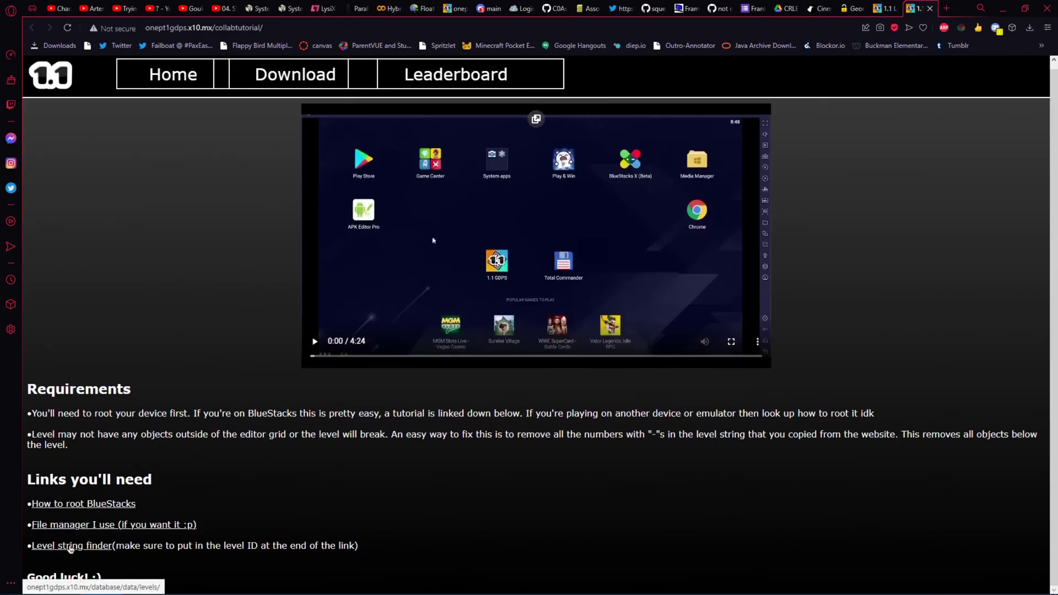
{"action": "left_click", "coordinate": [71, 547]}
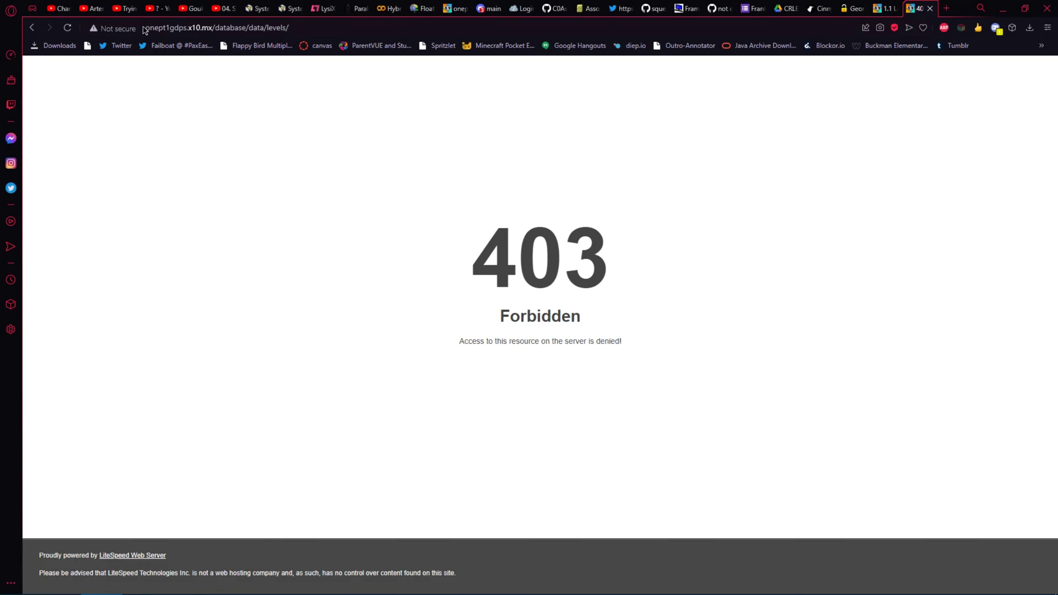
Open the level string page for level ID 220 by adding 220 to the levels database address
{"action": "left_click", "coordinate": [824, 30]}
{"action": "left_click", "coordinate": [361, 28]}
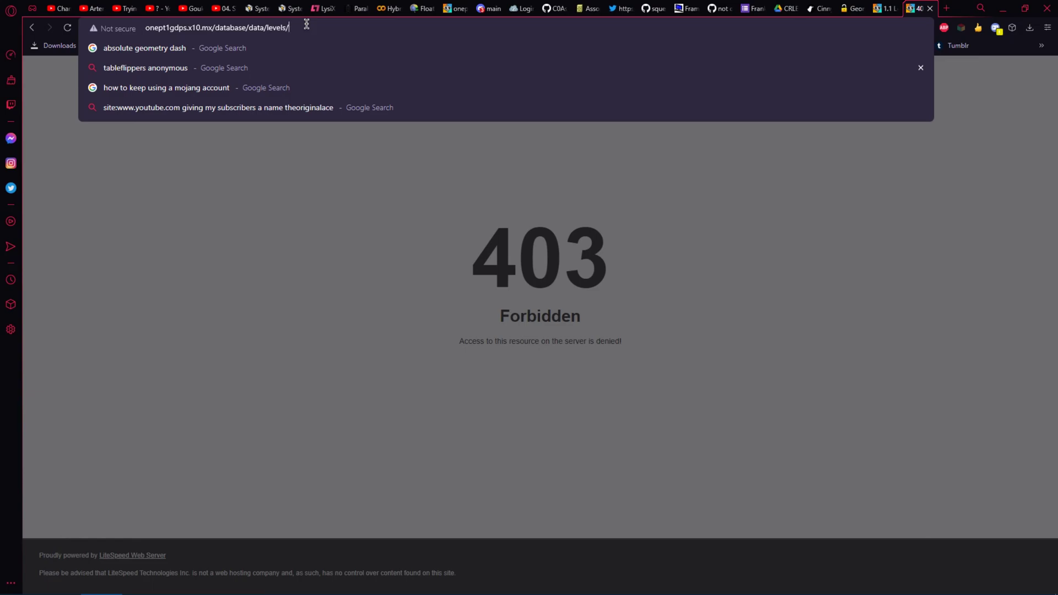
{"action": "type", "text": "220"}
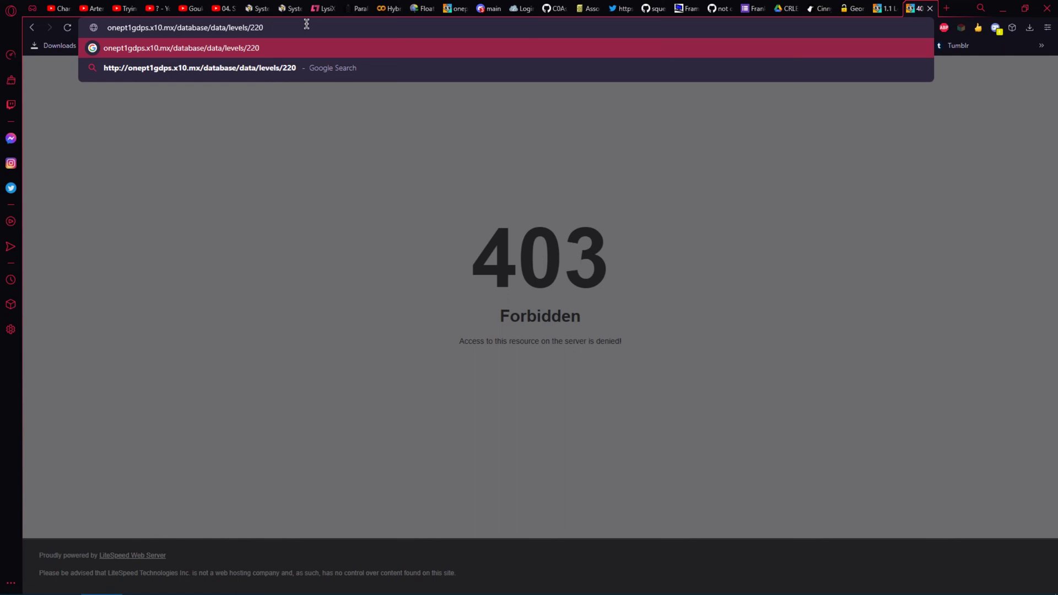
{"action": "key", "text": "Return"}
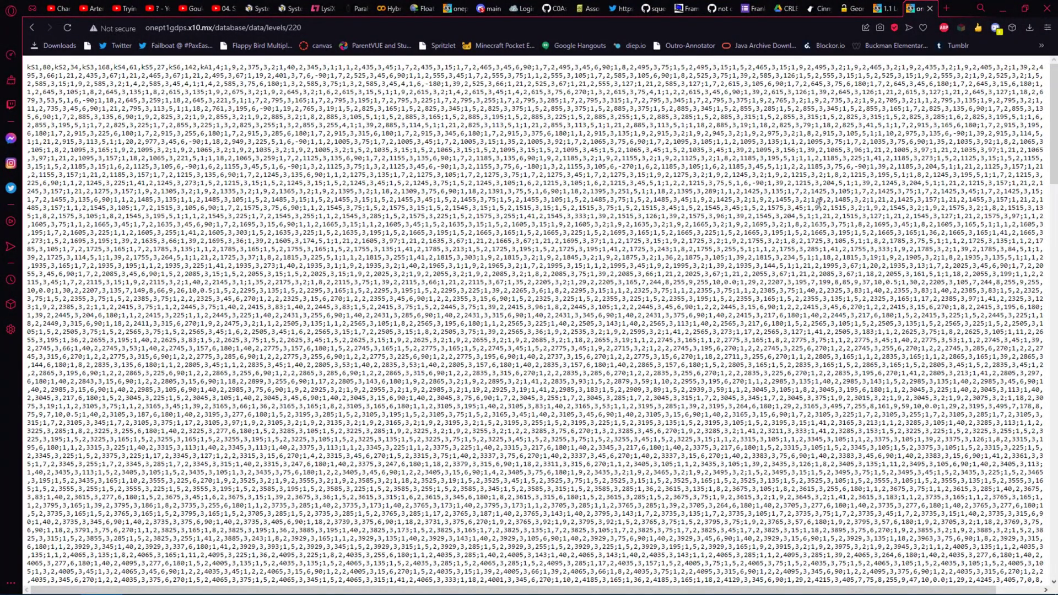
Switch to Geometry Dash and create a new level from the My Levels list
{"action": "left_click", "coordinate": [1001, 10]}
{"action": "left_click", "coordinate": [1019, 7]}
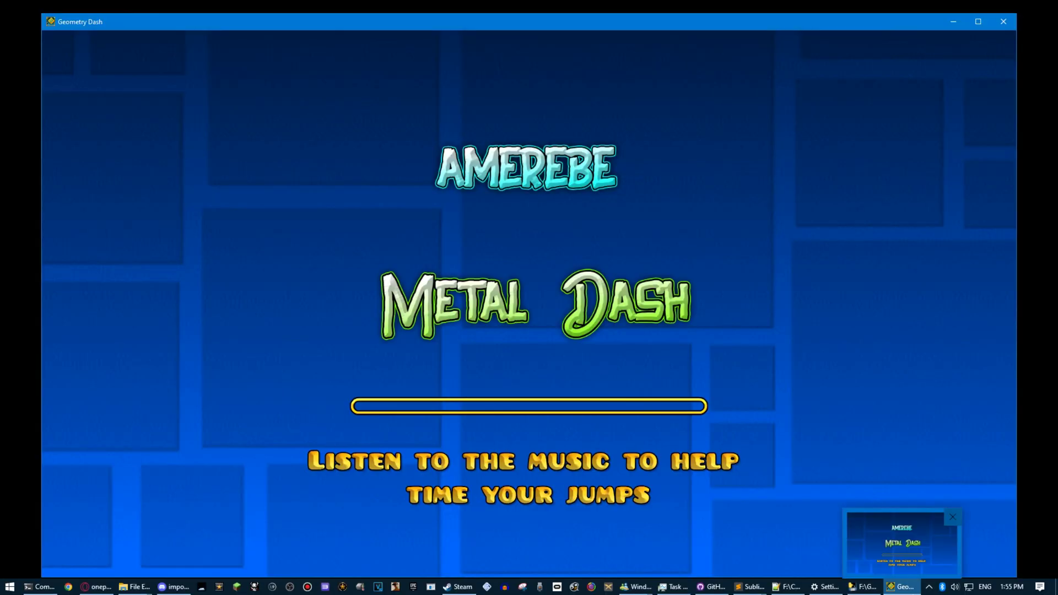
{"action": "mouse_move", "coordinate": [863, 586]}
{"action": "left_click", "coordinate": [915, 524]}
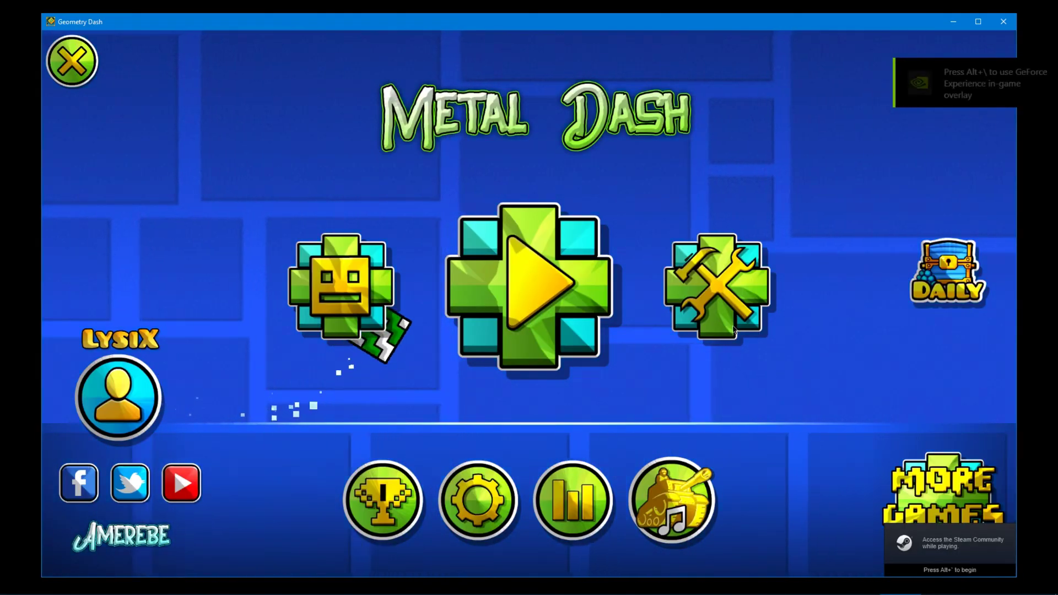
{"action": "left_click", "coordinate": [711, 292]}
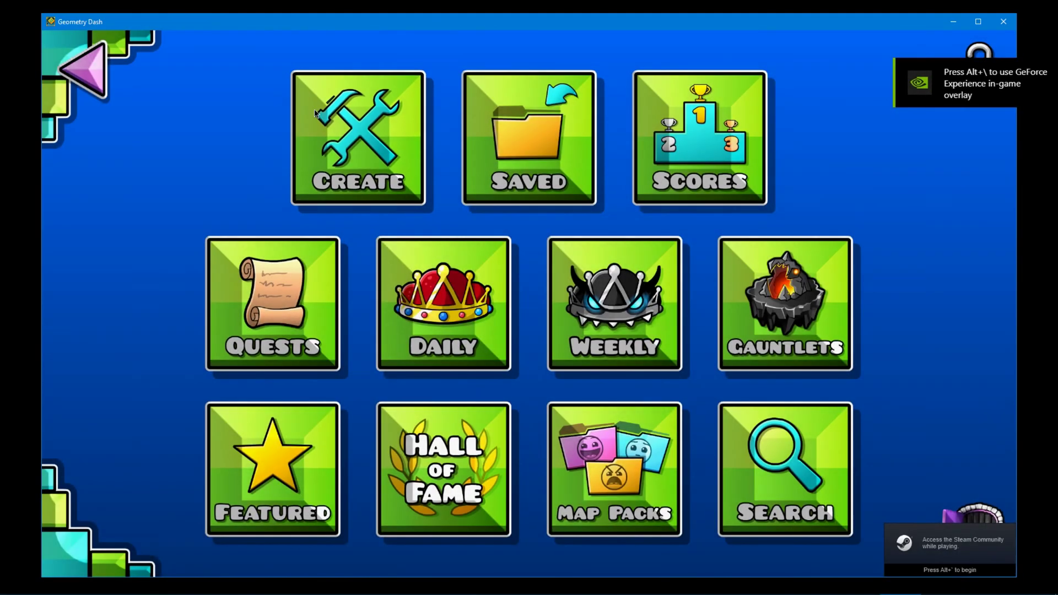
{"action": "left_click", "coordinate": [379, 182]}
{"action": "left_click", "coordinate": [965, 499]}
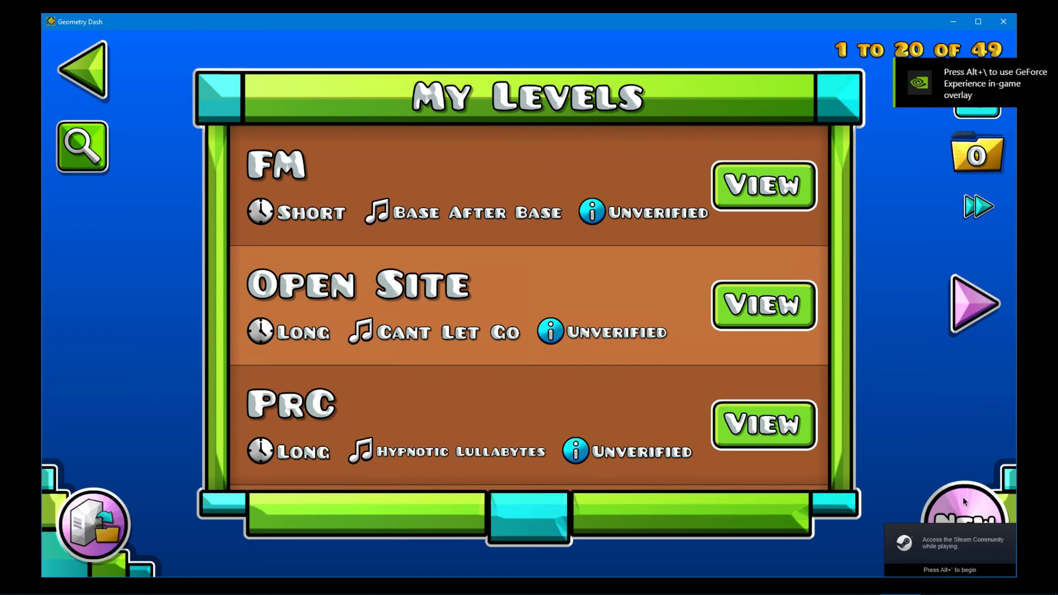
Name the new level "replace me with 1p1"
{"action": "left_click", "coordinate": [483, 113]}
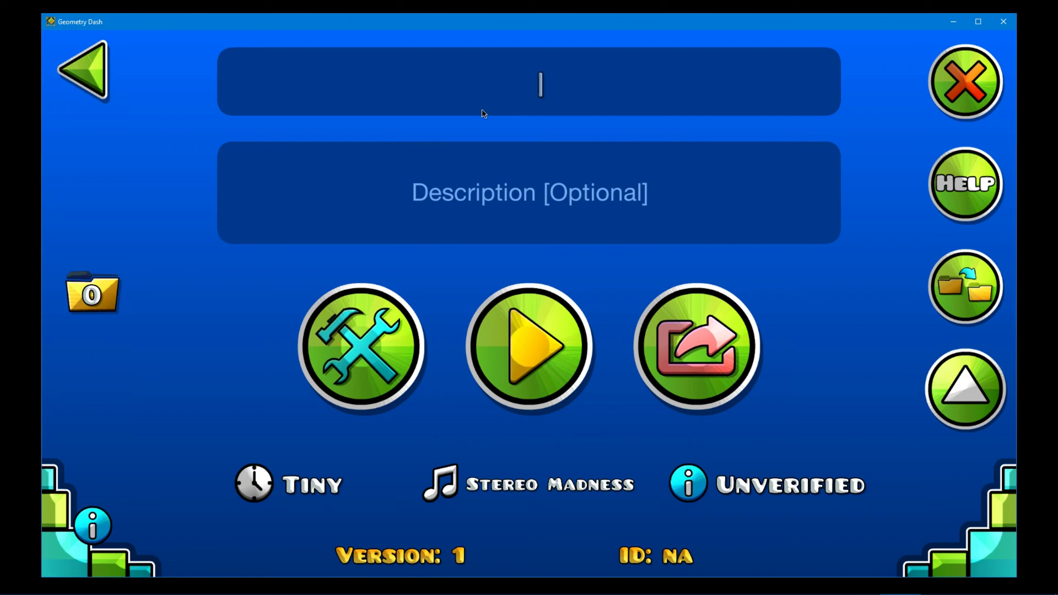
{"action": "type", "text": "HDJKSHFJKLSA"}
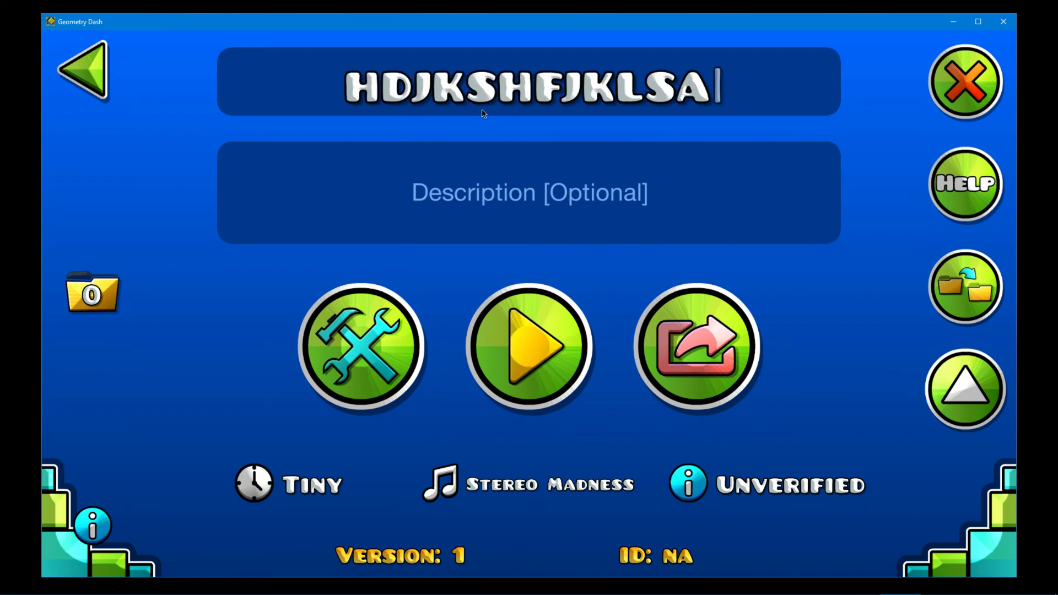
{"action": "key", "text": "BackSpace"}
{"action": "key", "text": "BackSpace"}
{"action": "key", "text": "BackSpace"}
{"action": "key", "text": "BackSpace"}
{"action": "key", "text": "BackSpace"}
{"action": "key", "text": "BackSpace"}
{"action": "key", "text": "BackSpace"}
{"action": "key", "text": "BackSpace"}
{"action": "key", "text": "BackSpace"}
{"action": "key", "text": "BackSpace"}
{"action": "key", "text": "BackSpace"}
{"action": "key", "text": "BackSpace"}
{"action": "type", "text": "REPLACV"}
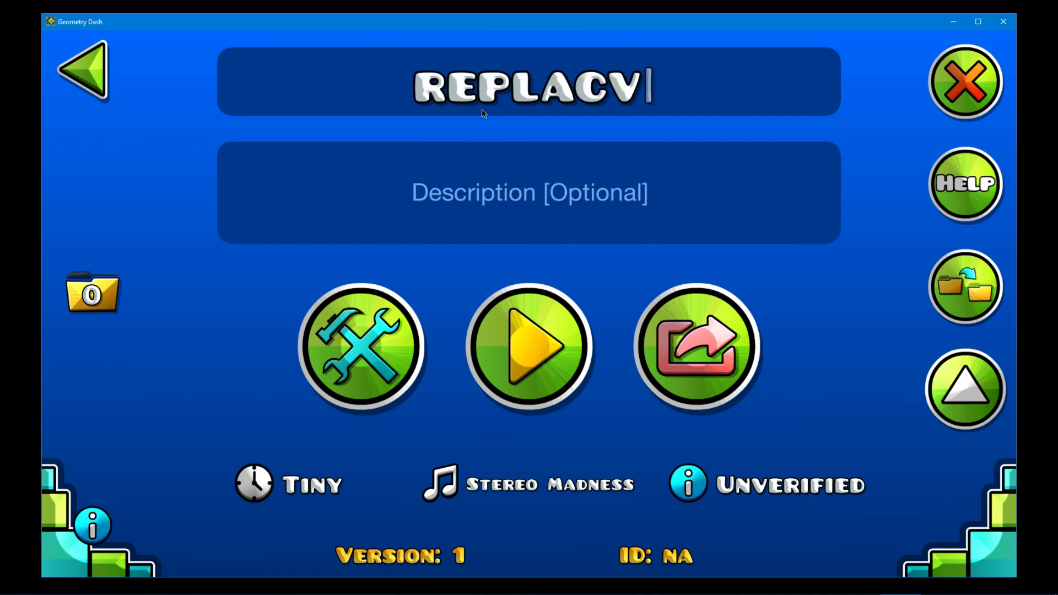
{"action": "key", "text": "BackSpace"}
{"action": "type", "text": "E ME"}
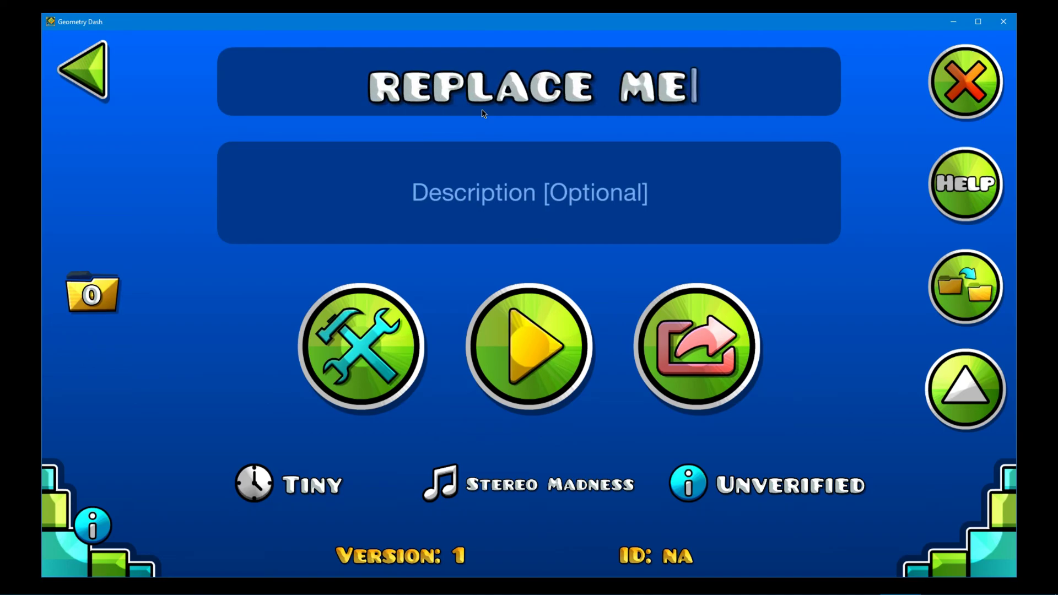
{"action": "type", "text": " WITH 1P1"}
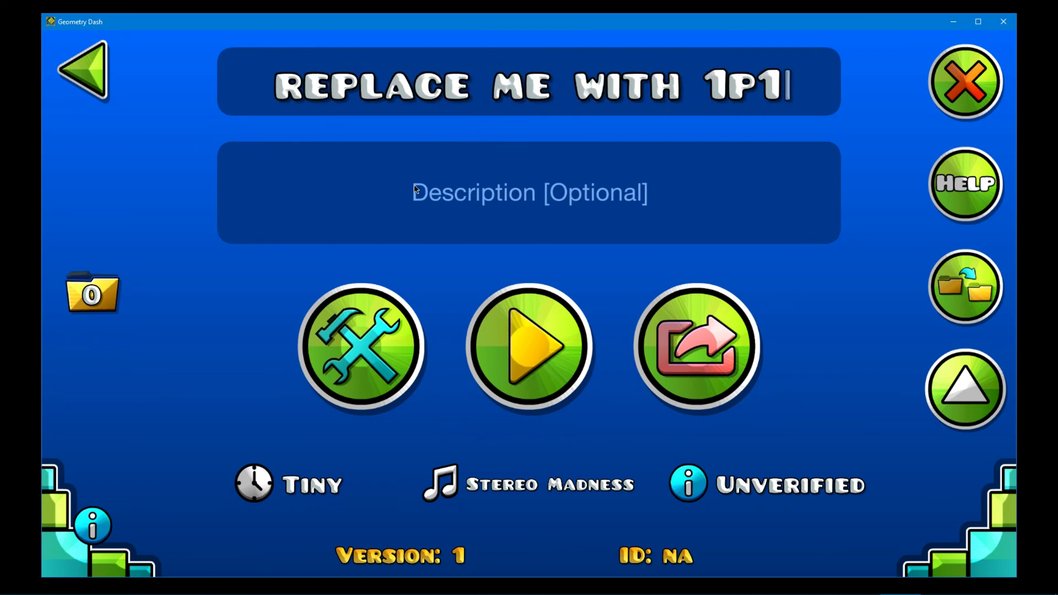
Place a single basic block near the start of the level in the editor, and save and exit to the level page
{"action": "left_click", "coordinate": [386, 344]}
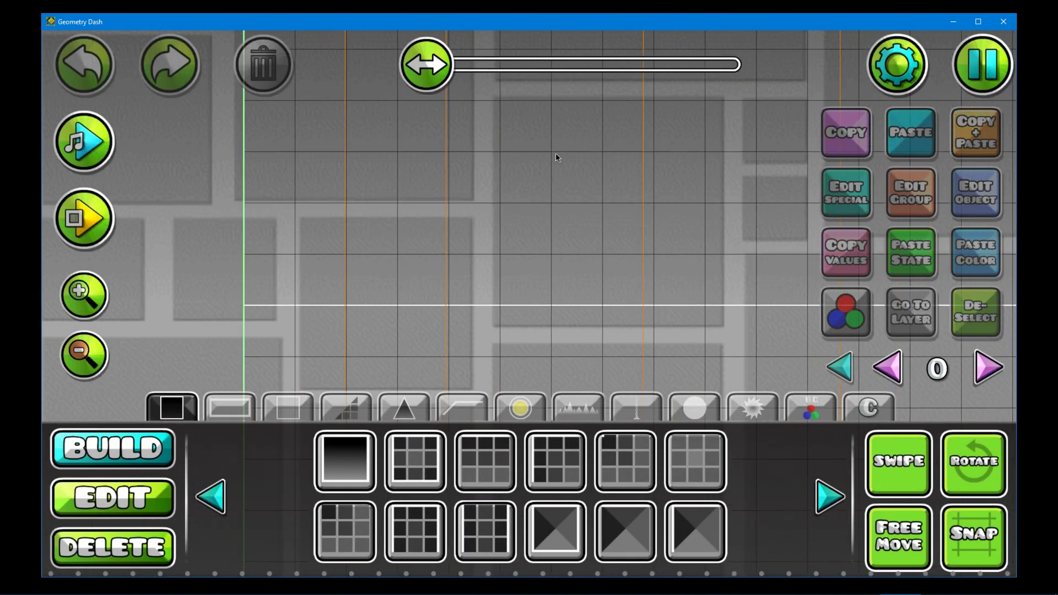
{"action": "scroll", "coordinate": [556, 158], "scroll_direction": "up", "scroll_amount": 3}
{"action": "left_click", "coordinate": [72, 342]}
{"action": "left_click", "coordinate": [72, 343]}
{"action": "left_click", "coordinate": [73, 343]}
{"action": "left_click", "coordinate": [73, 343]}
{"action": "scroll", "coordinate": [511, 378], "scroll_direction": "up", "scroll_amount": 7}
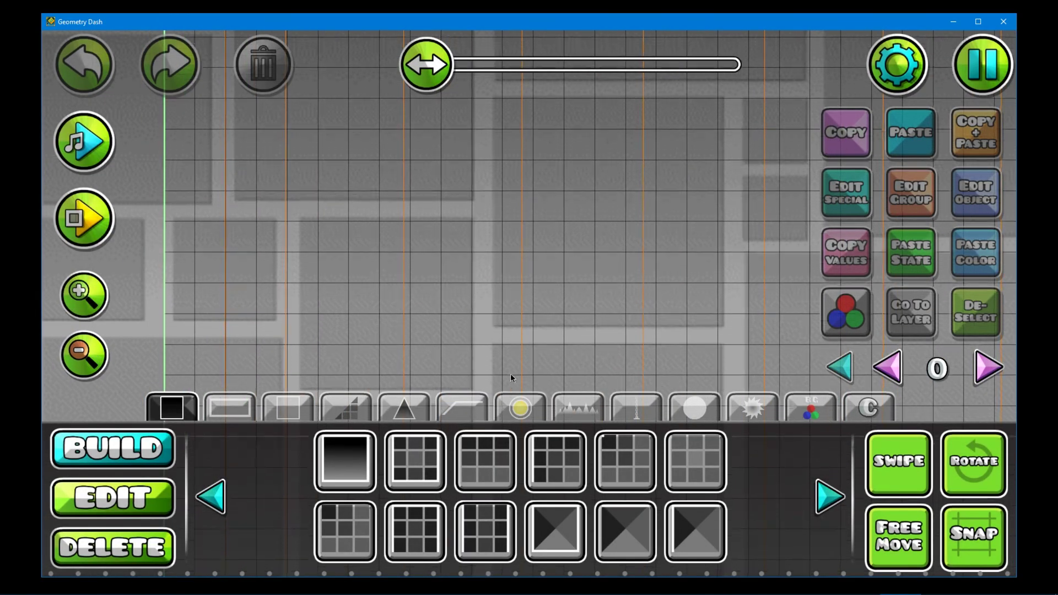
{"action": "scroll", "coordinate": [386, 381], "scroll_direction": "down", "scroll_amount": 1}
{"action": "left_click", "coordinate": [270, 317]}
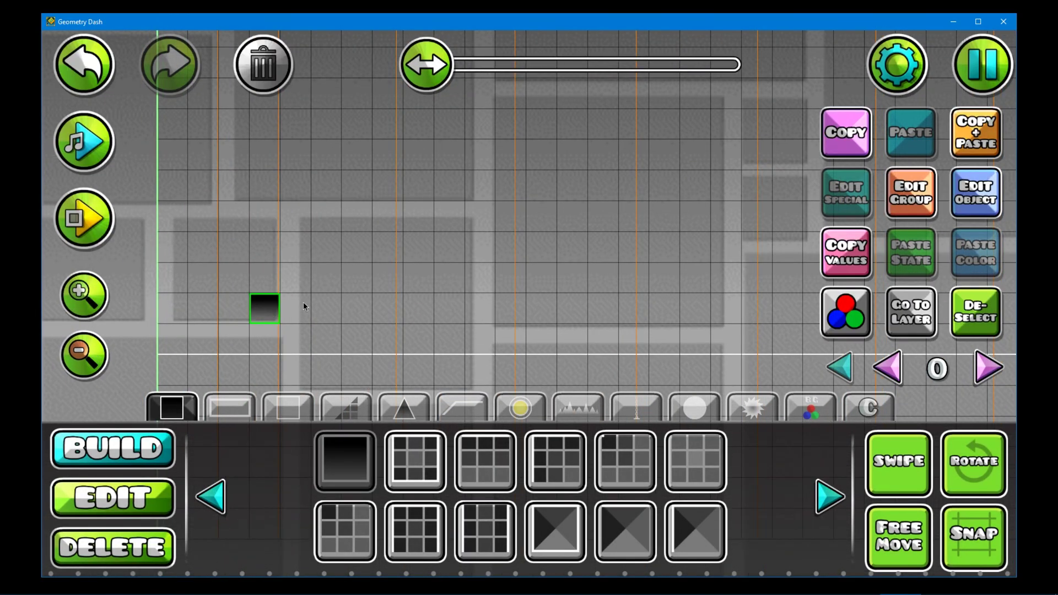
{"action": "left_click", "coordinate": [975, 81]}
{"action": "left_click", "coordinate": [408, 302]}
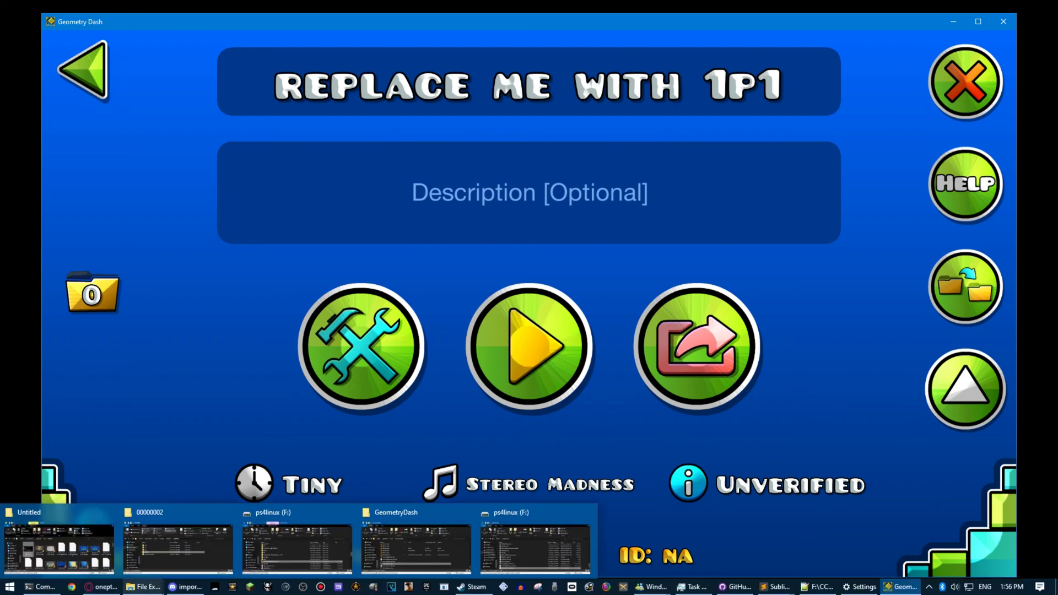
Select the entire level string for level 220 in the browser, and return to Geometry Dash to back out of the level page
{"action": "left_click", "coordinate": [95, 590]}
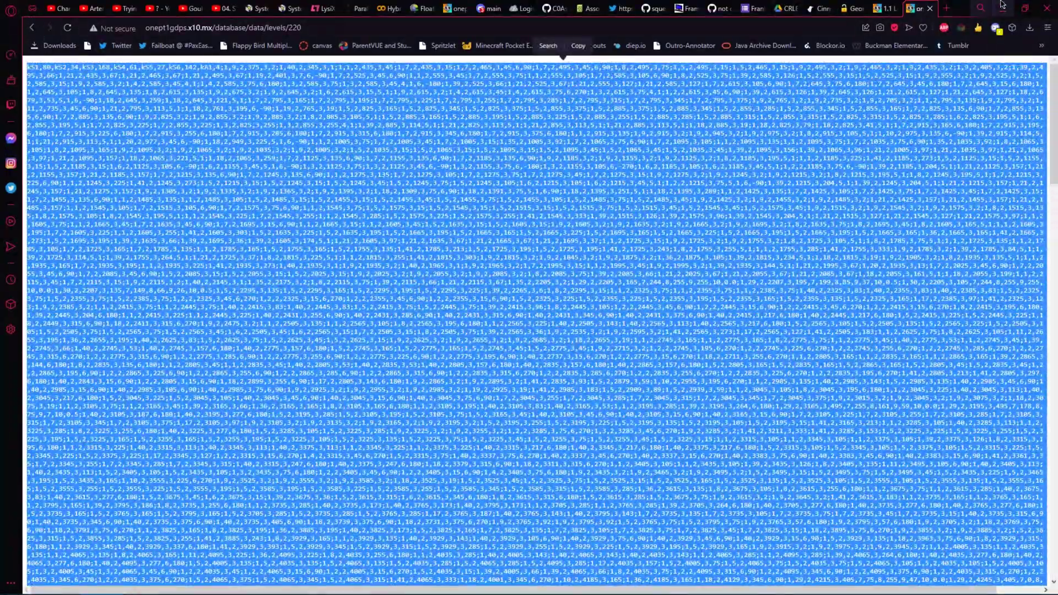
{"action": "key", "text": "alt+Tab"}
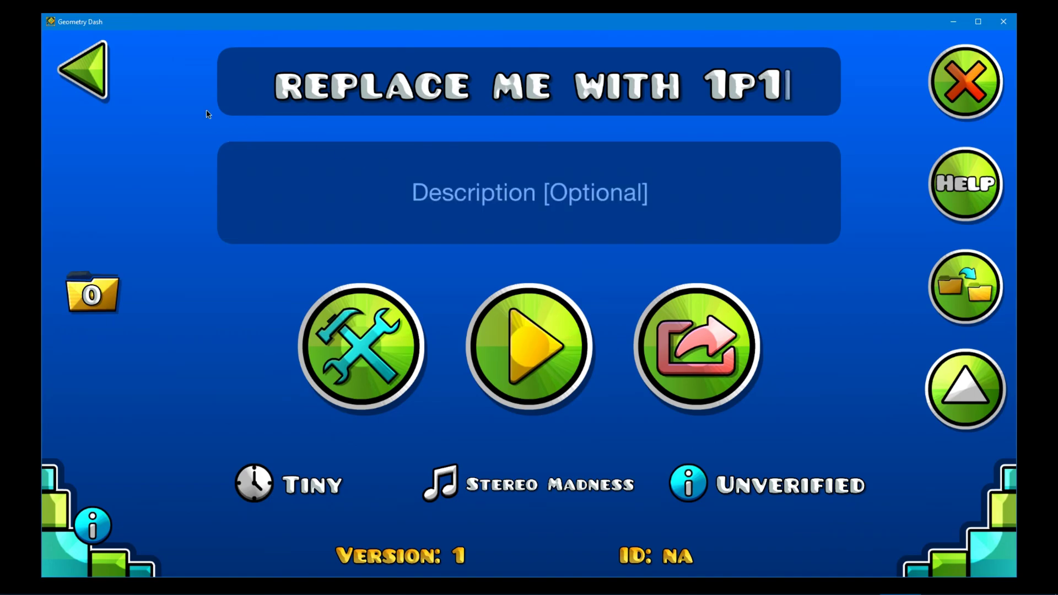
{"action": "left_click", "coordinate": [87, 69]}
{"action": "left_click", "coordinate": [88, 68]}
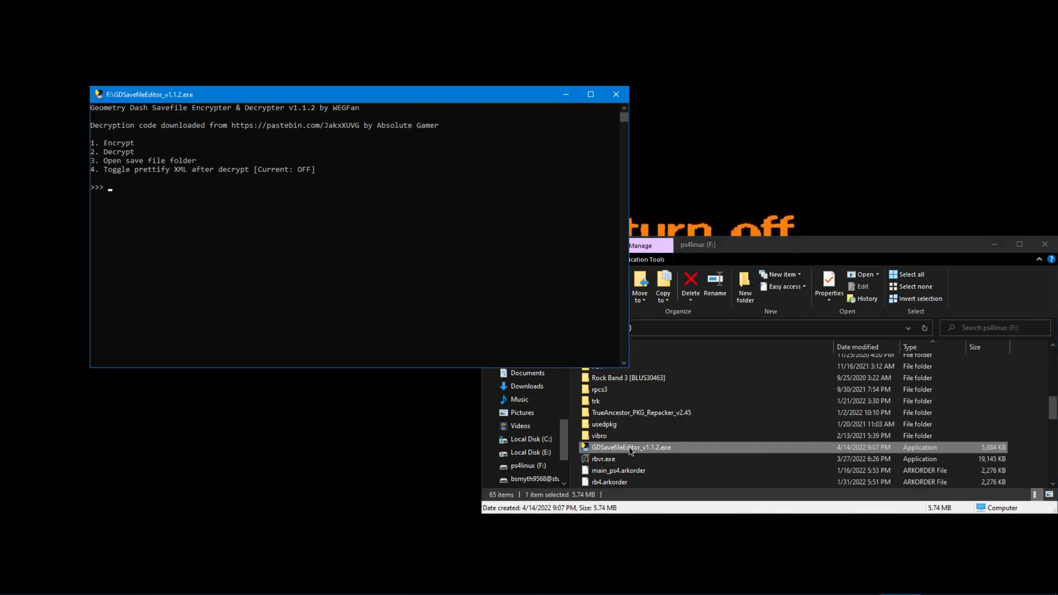
Turn on XML prettifying in GDSavefileEditor_v1.1.2.exe and decrypt the Geometry Dash save files
{"action": "type", "text": "4"}
{"action": "key", "text": "Return"}
{"action": "type", "text": "2"}
{"action": "key", "text": "Return"}
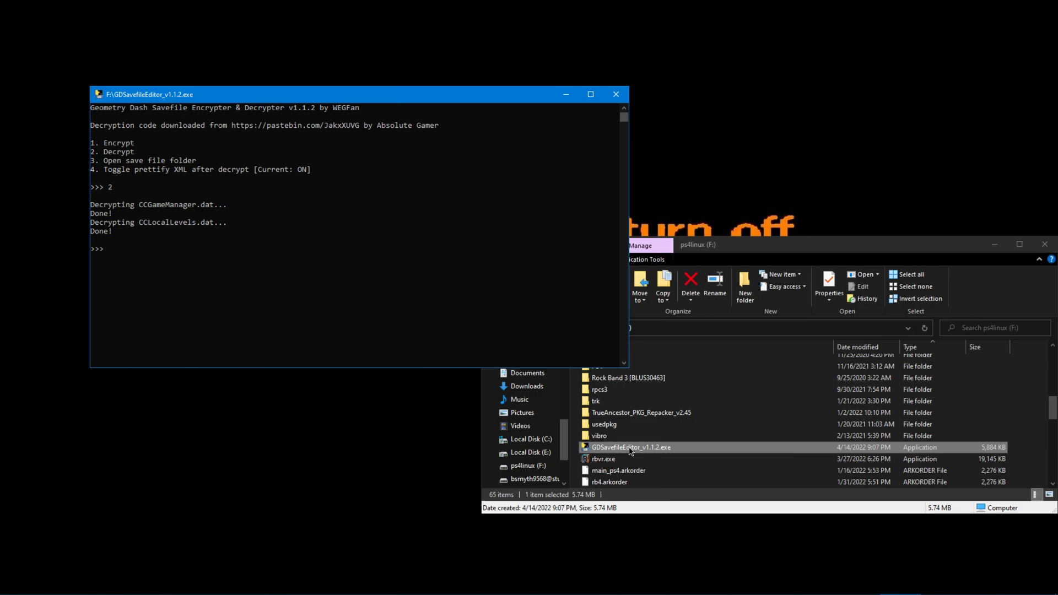
Open the decrypted CCLocalLevels.dat.xml from the F: drive in Notepad++
{"action": "left_click", "coordinate": [702, 246]}
{"action": "scroll", "coordinate": [661, 429], "scroll_direction": "down", "scroll_amount": 6}
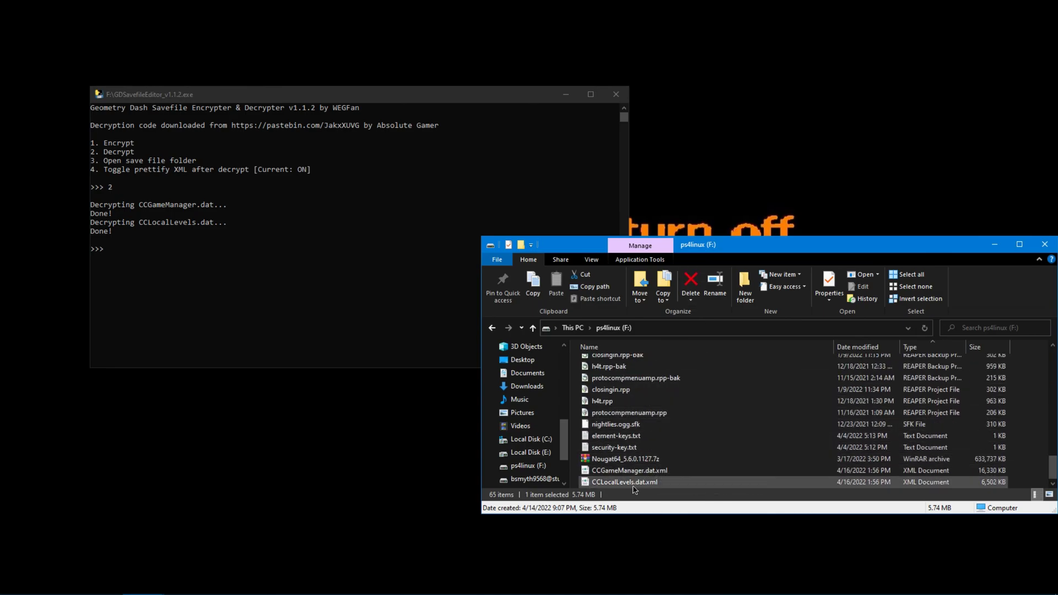
{"action": "left_click", "coordinate": [634, 483]}
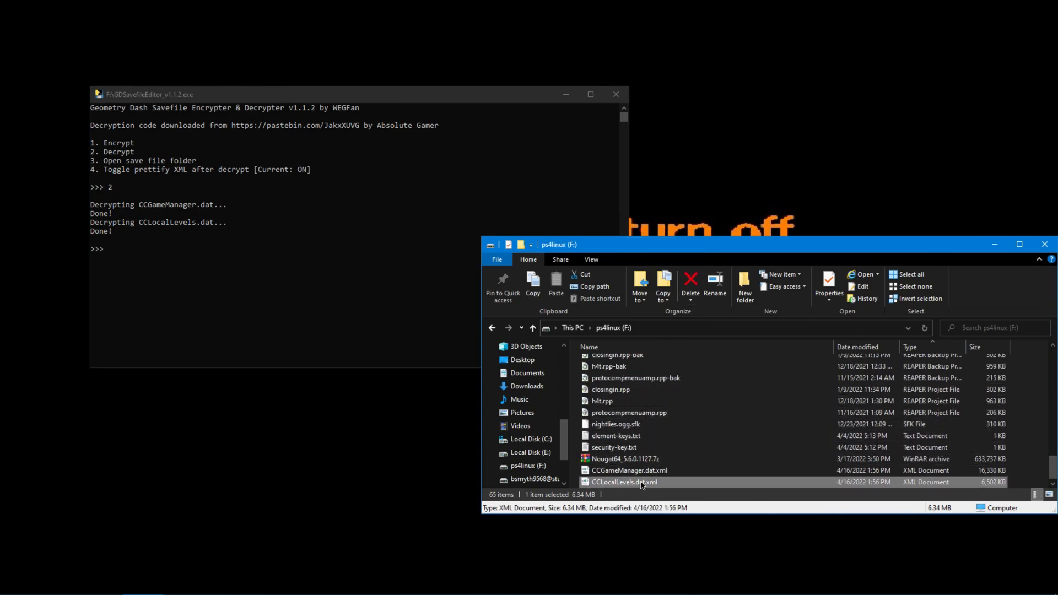
{"action": "scroll", "coordinate": [644, 452], "scroll_direction": "up", "scroll_amount": 9}
{"action": "scroll", "coordinate": [637, 430], "scroll_direction": "down", "scroll_amount": 9}
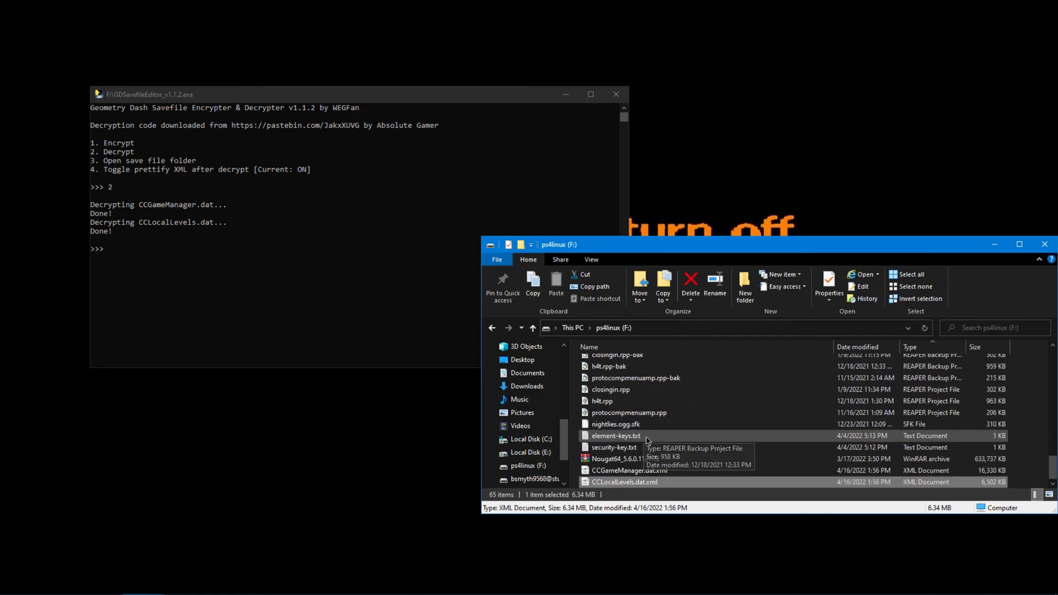
{"action": "right_click", "coordinate": [644, 485]}
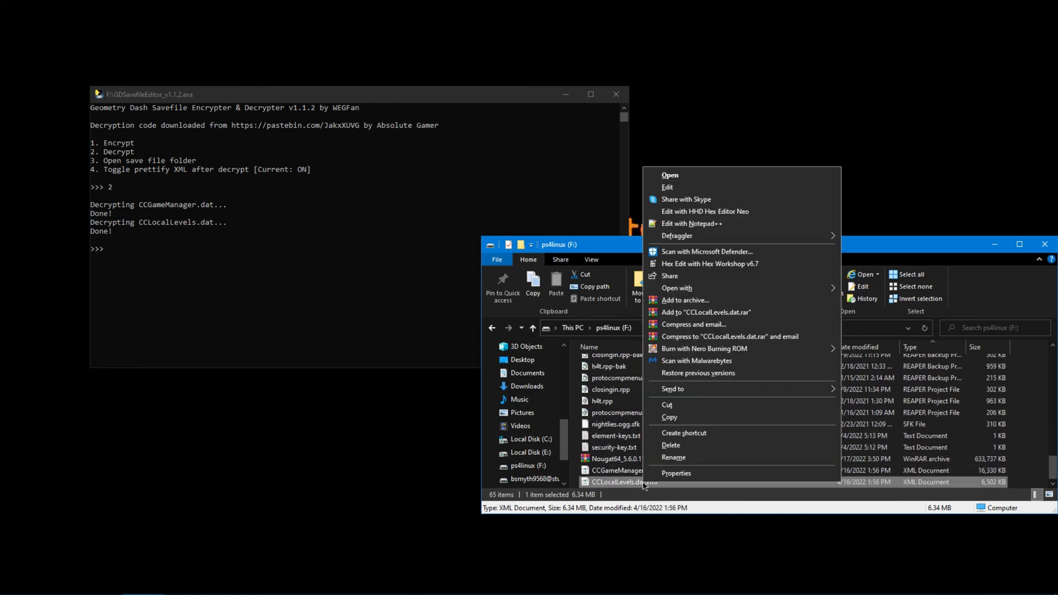
{"action": "left_click", "coordinate": [679, 225]}
{"action": "left_click", "coordinate": [541, 343]}
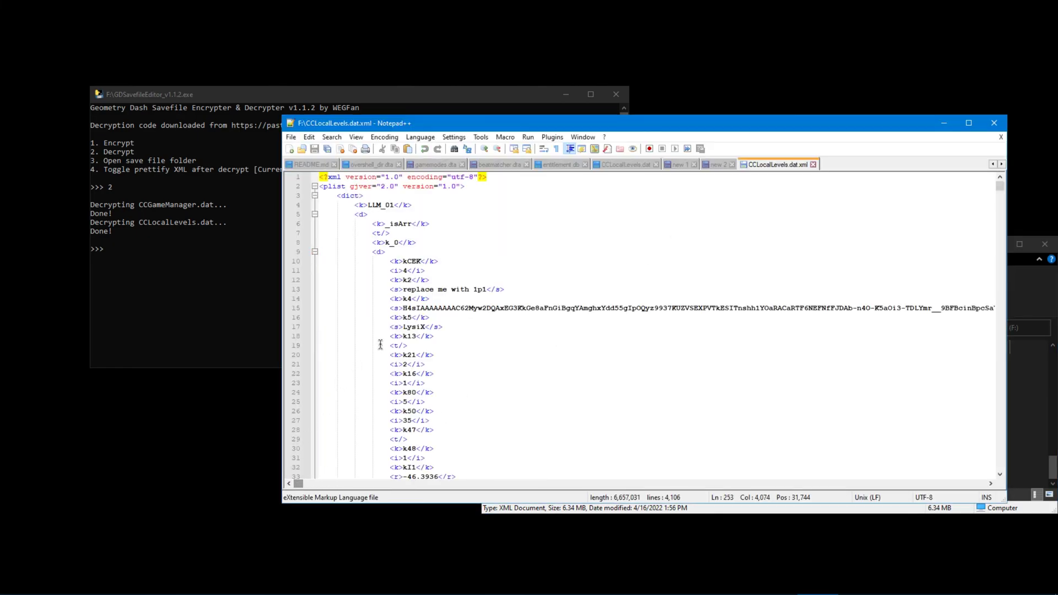
Delete the string value under the k4 key of the "replace me with 1p1" level, keeping its enclosing s tags
{"action": "left_click_drag", "start_coordinate": [403, 289], "coordinate": [485, 292]}
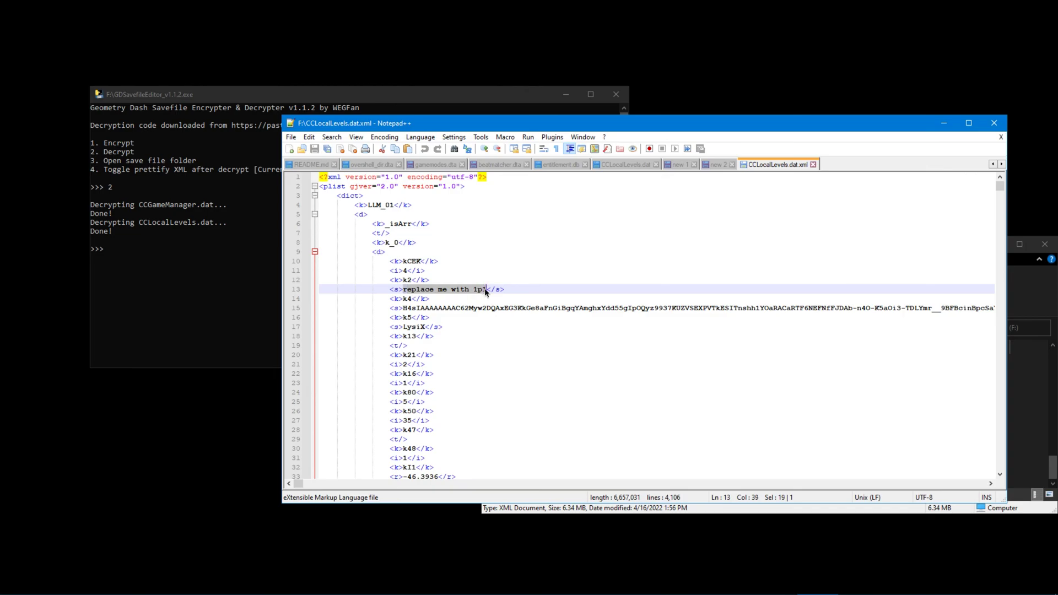
{"action": "mouse_move", "coordinate": [403, 308]}
{"action": "left_mouse_down"}
{"action": "mouse_move", "coordinate": [460, 308]}
{"action": "mouse_move", "coordinate": [419, 298]}
{"action": "left_mouse_up"}
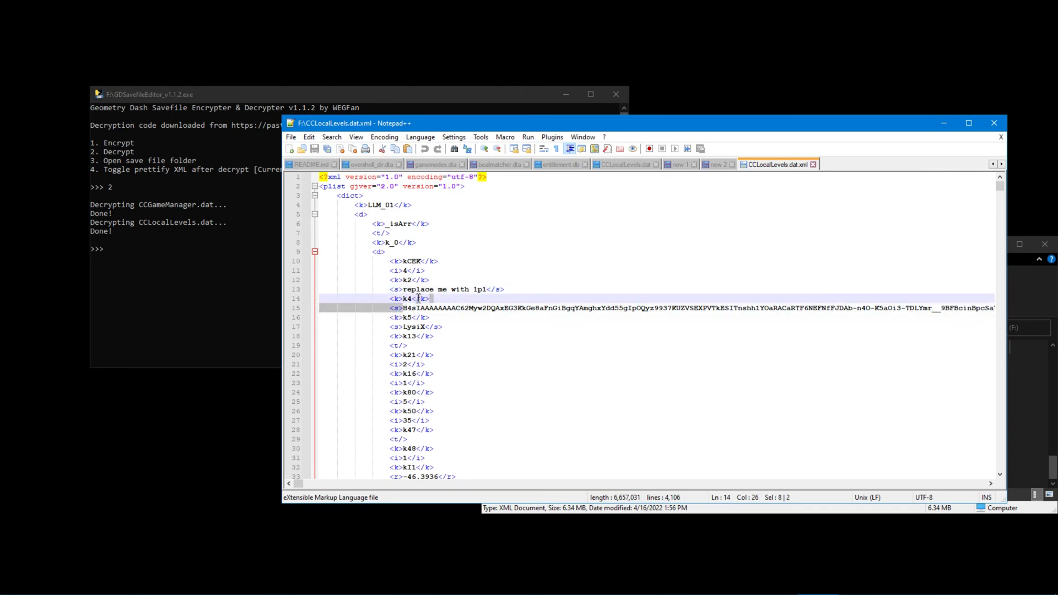
{"action": "left_click", "coordinate": [408, 299]}
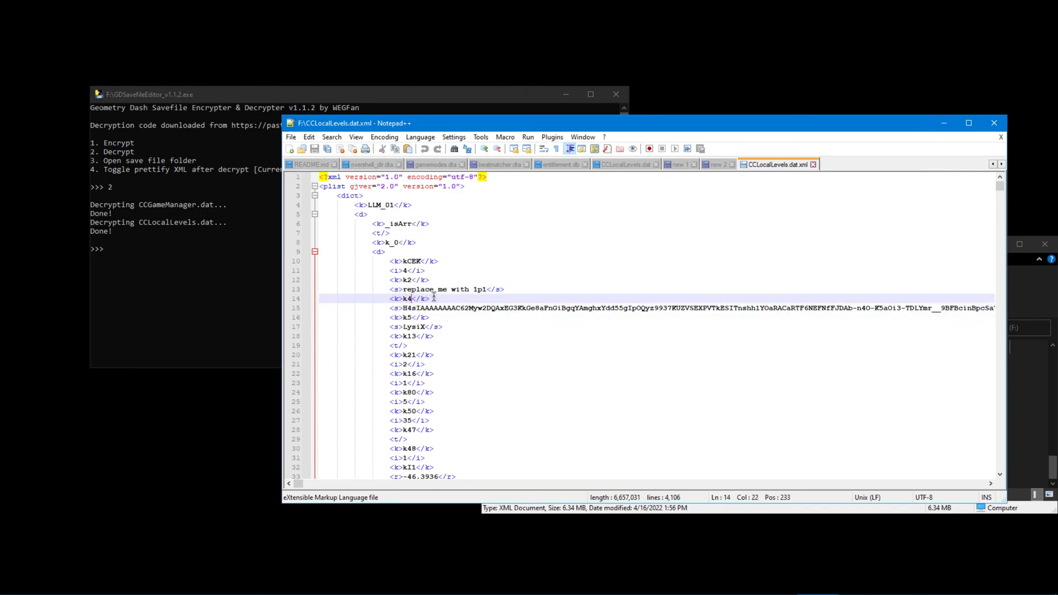
{"action": "left_click", "coordinate": [411, 308]}
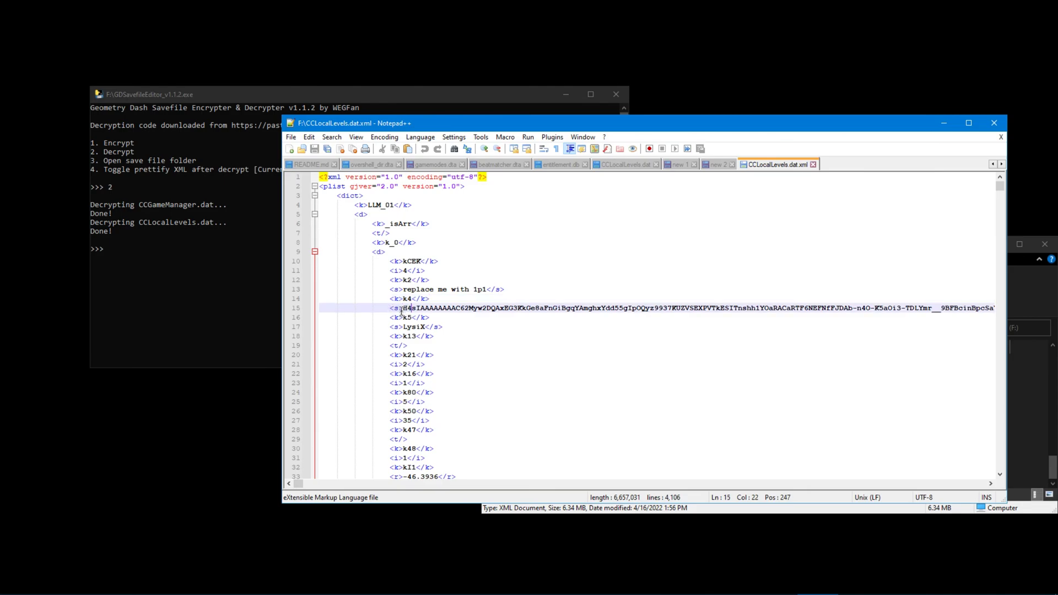
{"action": "left_click_drag", "start_coordinate": [402, 310], "coordinate": [296, 319]}
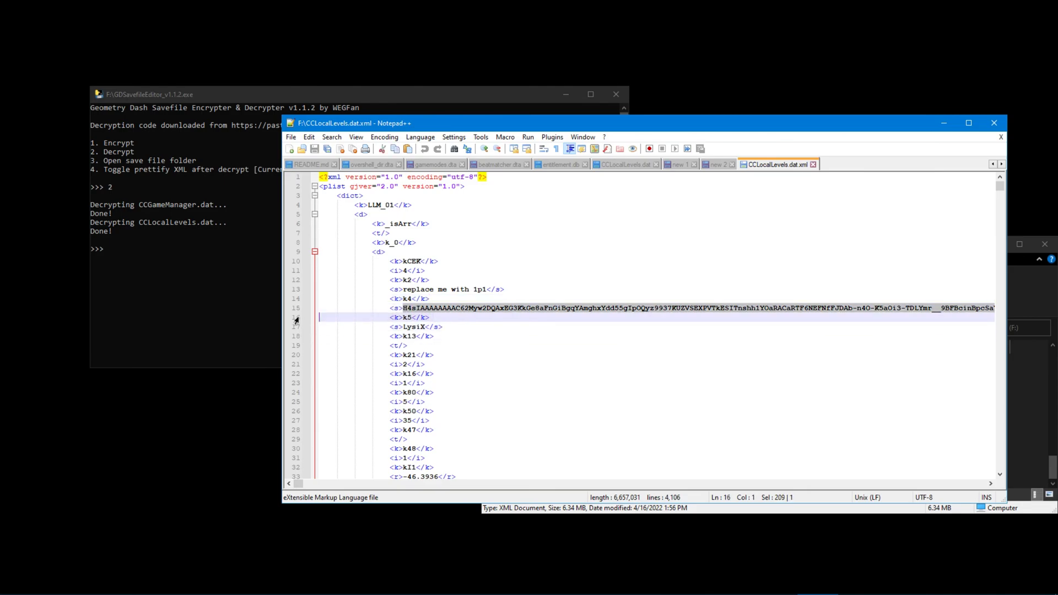
{"action": "key", "text": "shift+Left"}
{"action": "key", "text": "shift+Left"}
{"action": "key", "text": "shift+Left"}
{"action": "key", "text": "shift+Left"}
{"action": "key", "text": "shift+Left"}
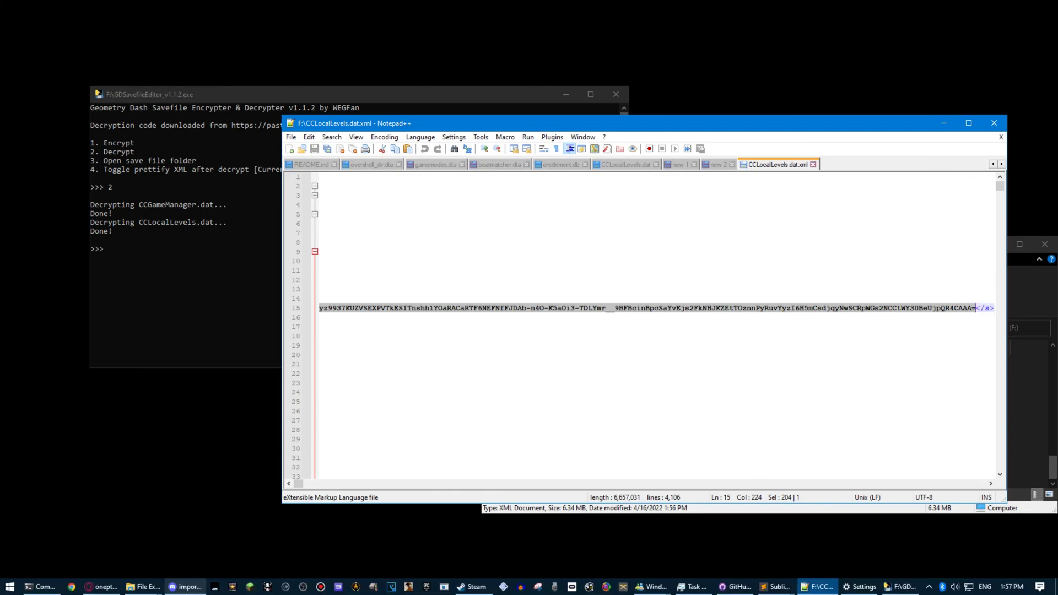
{"action": "key", "text": "Delete"}
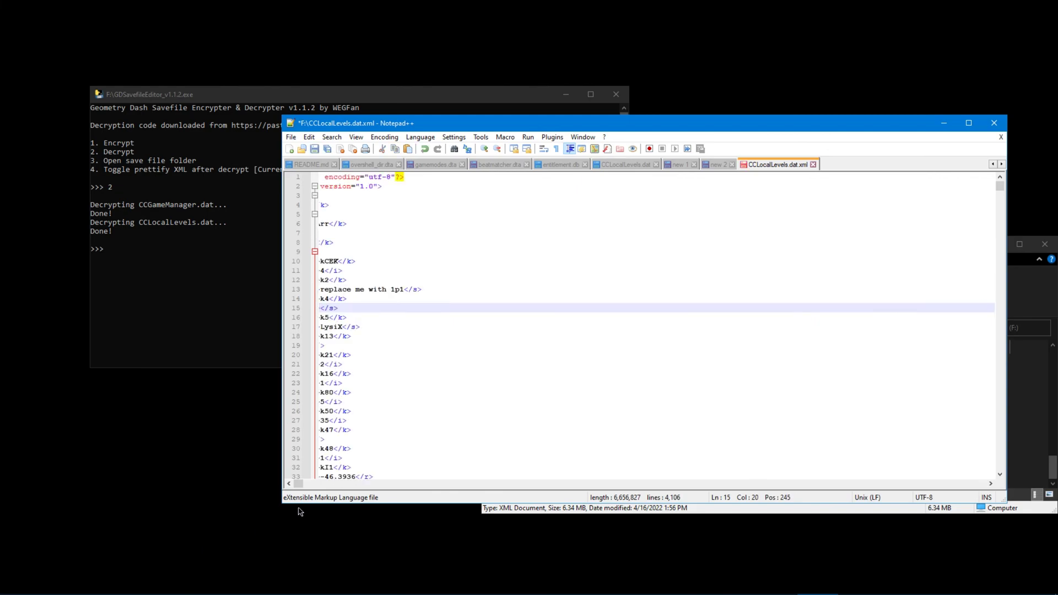
Paste the level string copied from the level 220 browser page between the empty s tags under k4
{"action": "left_click_drag", "start_coordinate": [299, 482], "coordinate": [272, 486]}
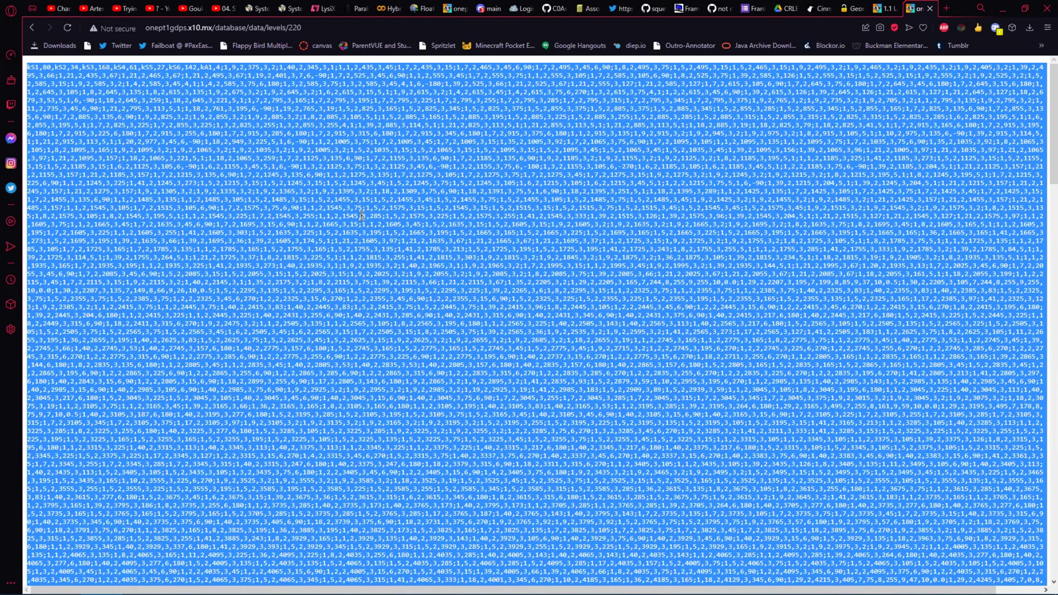
{"action": "left_click", "coordinate": [1012, 13]}
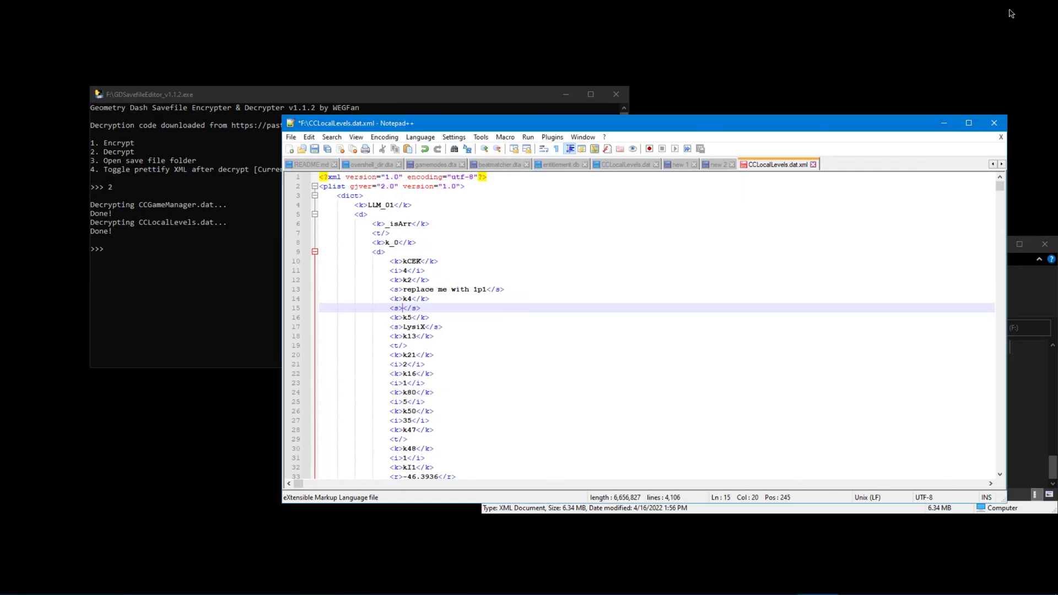
{"action": "key", "text": "ctrl+v"}
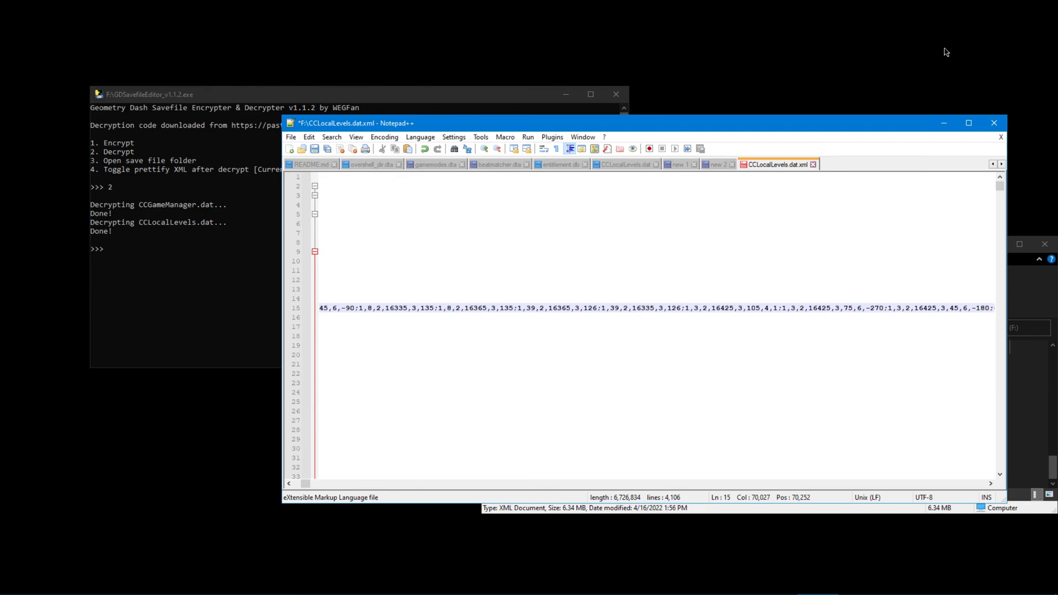
Save the edited CCLocalLevels.dat.xml and encrypt the save files with GDSavefileEditor_v1.1.2.exe
{"action": "key", "text": "ctrl+s"}
{"action": "left_click", "coordinate": [163, 169]}
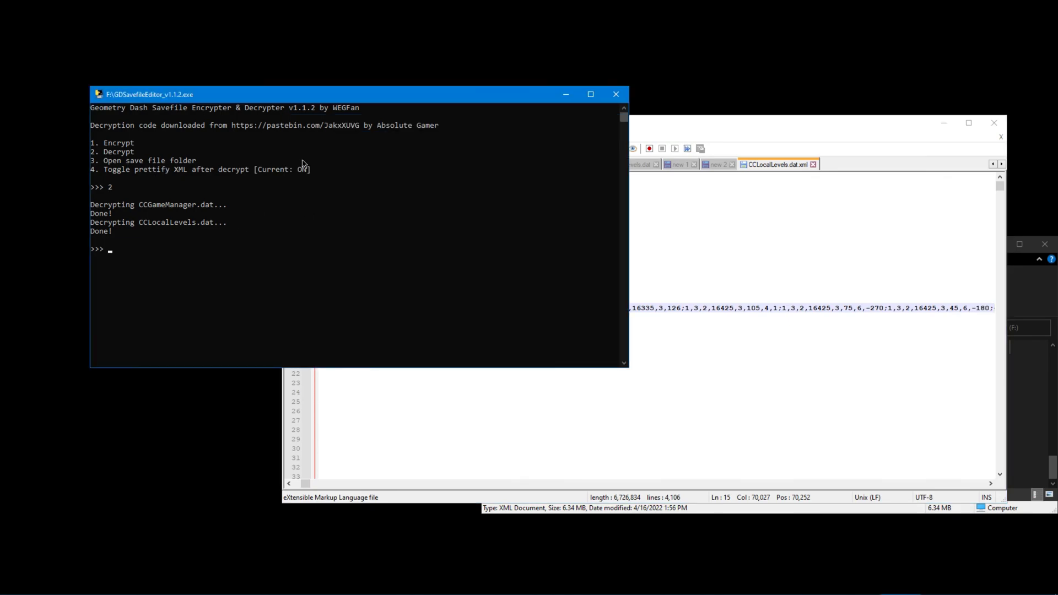
{"action": "type", "text": "1"}
{"action": "key", "text": "Return"}
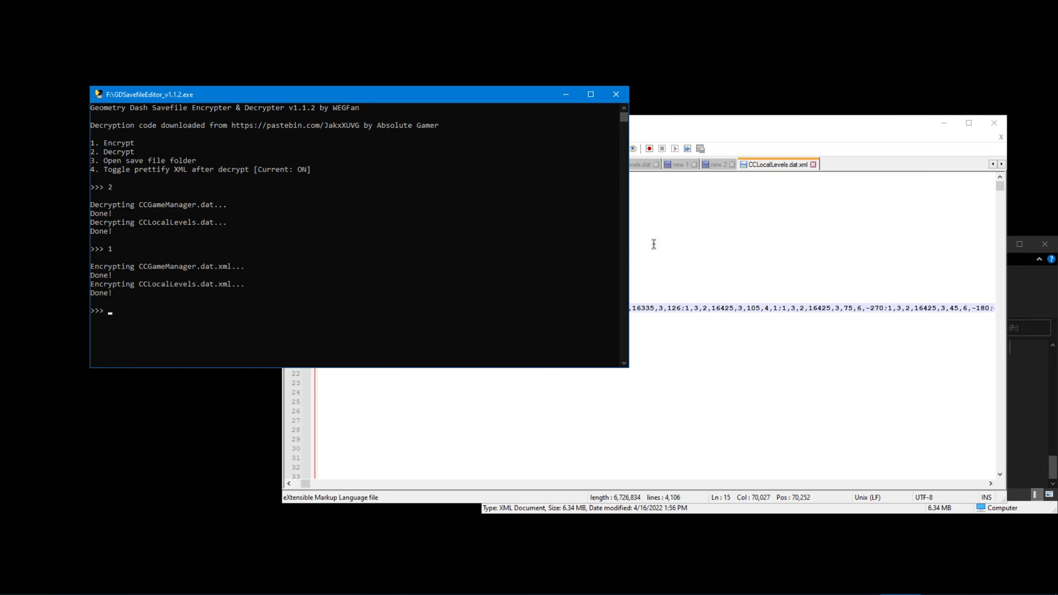
Launch Geometry Dash from Steam and open the created level "replace me with 1p1" in the level editor
{"action": "left_click", "coordinate": [929, 587]}
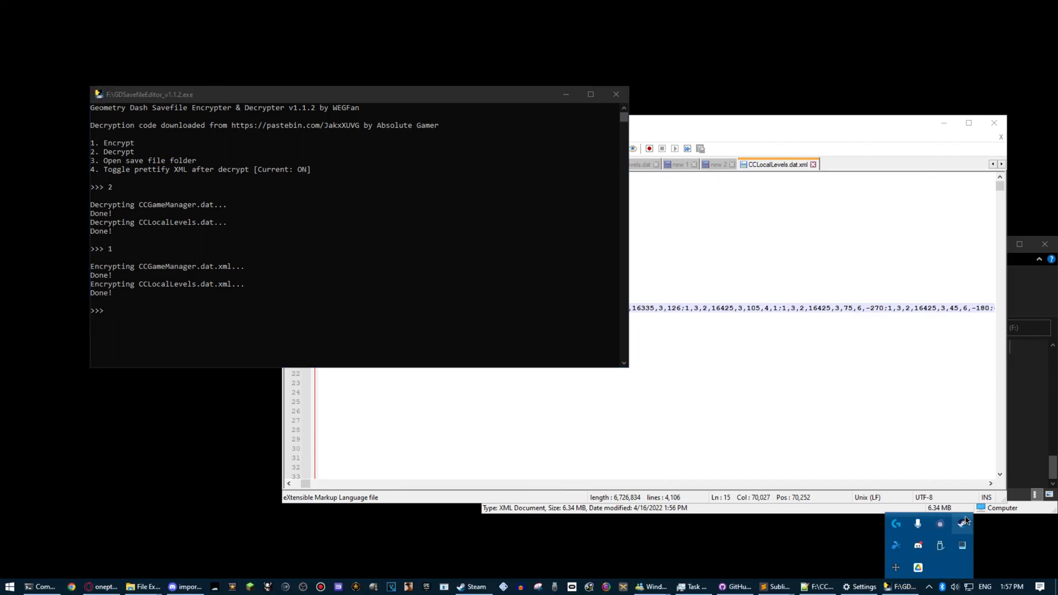
{"action": "right_click", "coordinate": [962, 524]}
{"action": "left_click", "coordinate": [880, 358]}
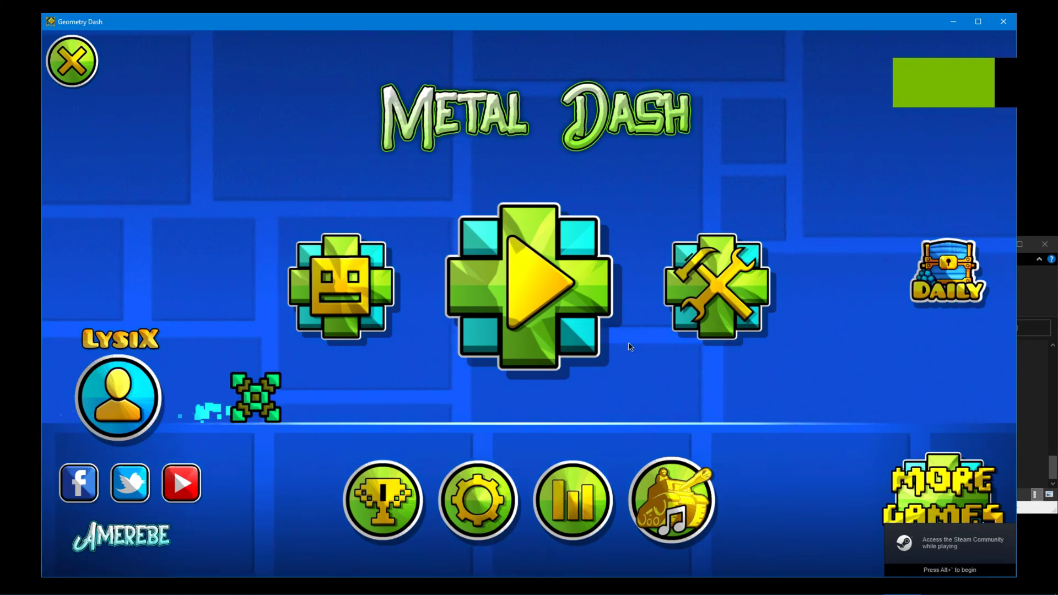
{"action": "left_click", "coordinate": [702, 286]}
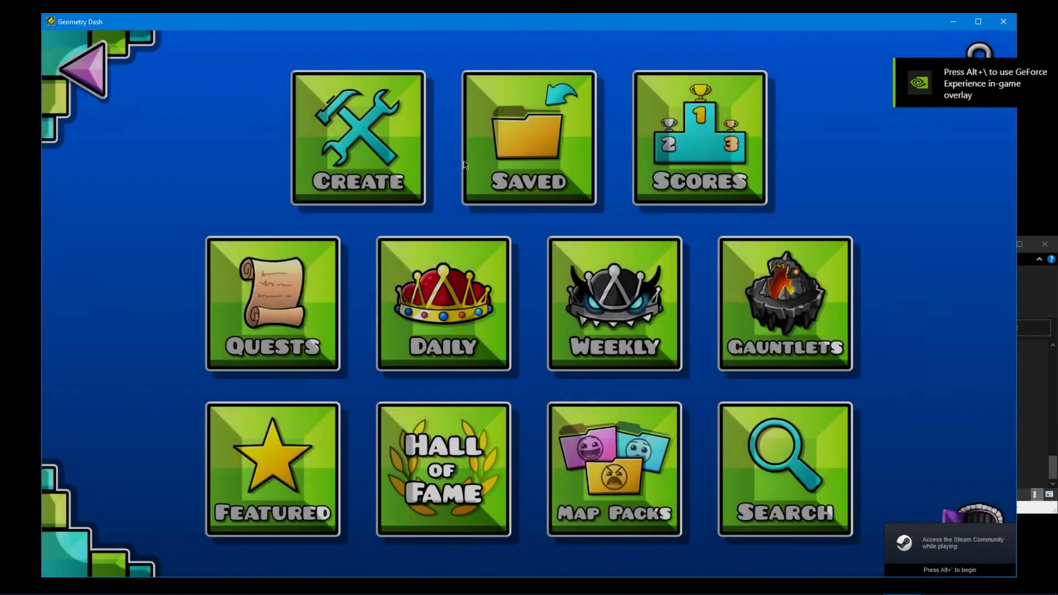
{"action": "left_click", "coordinate": [525, 151]}
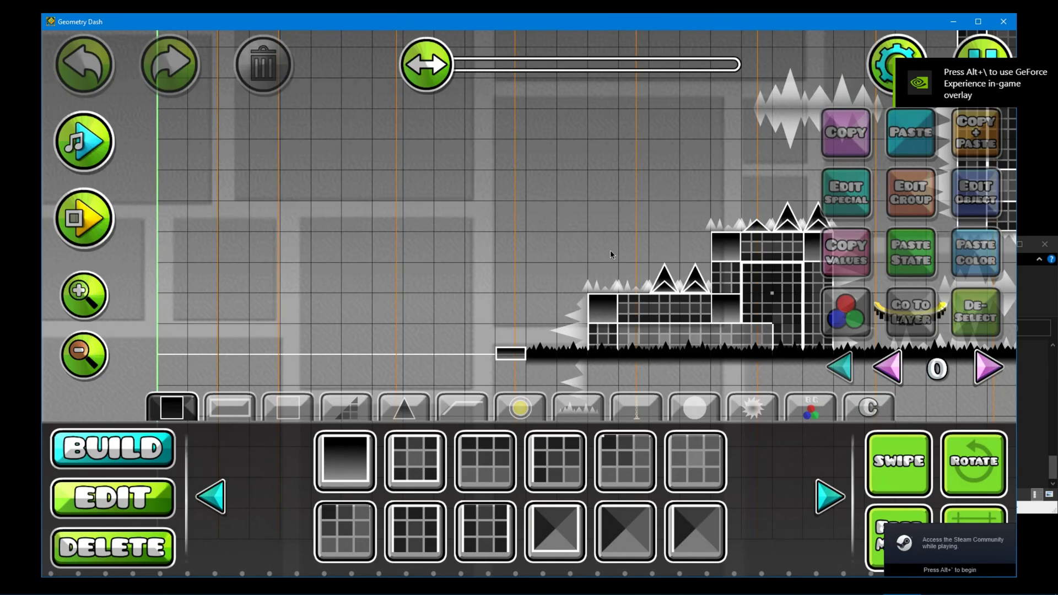
Examine the transferred level's layout in the editor from its start to its last objects
{"action": "left_click_drag", "start_coordinate": [612, 253], "coordinate": [303, 280]}
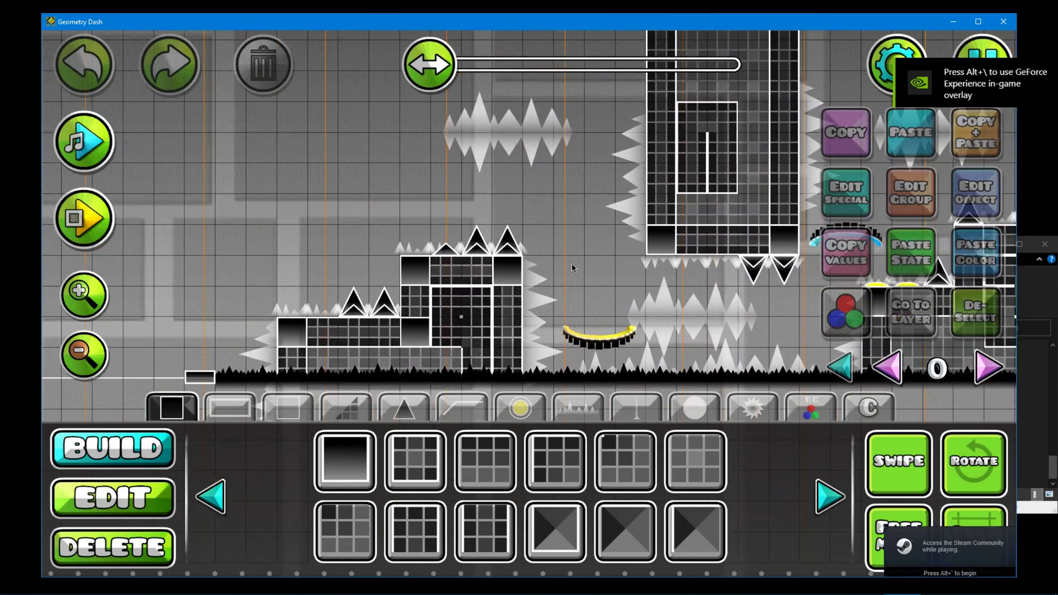
{"action": "left_click_drag", "start_coordinate": [572, 267], "coordinate": [81, 382]}
{"action": "left_click", "coordinate": [83, 361]}
{"action": "left_click", "coordinate": [83, 362]}
{"action": "left_click", "coordinate": [83, 361]}
{"action": "left_click", "coordinate": [83, 362]}
{"action": "left_click_drag", "start_coordinate": [680, 286], "coordinate": [581, 258]}
{"action": "scroll", "coordinate": [581, 258], "scroll_direction": "right", "scroll_amount": 15}
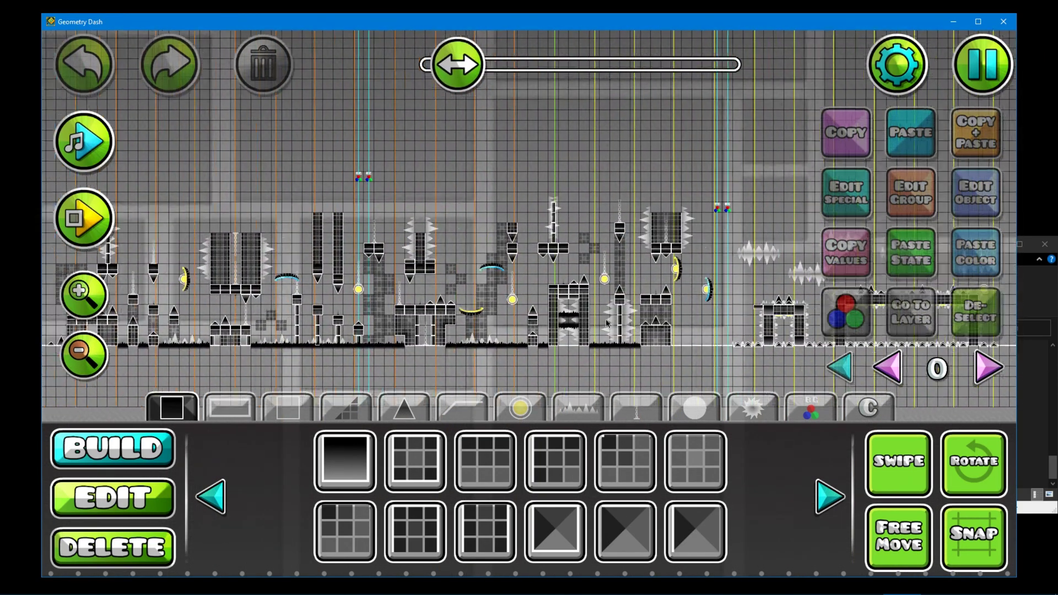
{"action": "scroll", "coordinate": [660, 311], "scroll_direction": "right", "scroll_amount": 15}
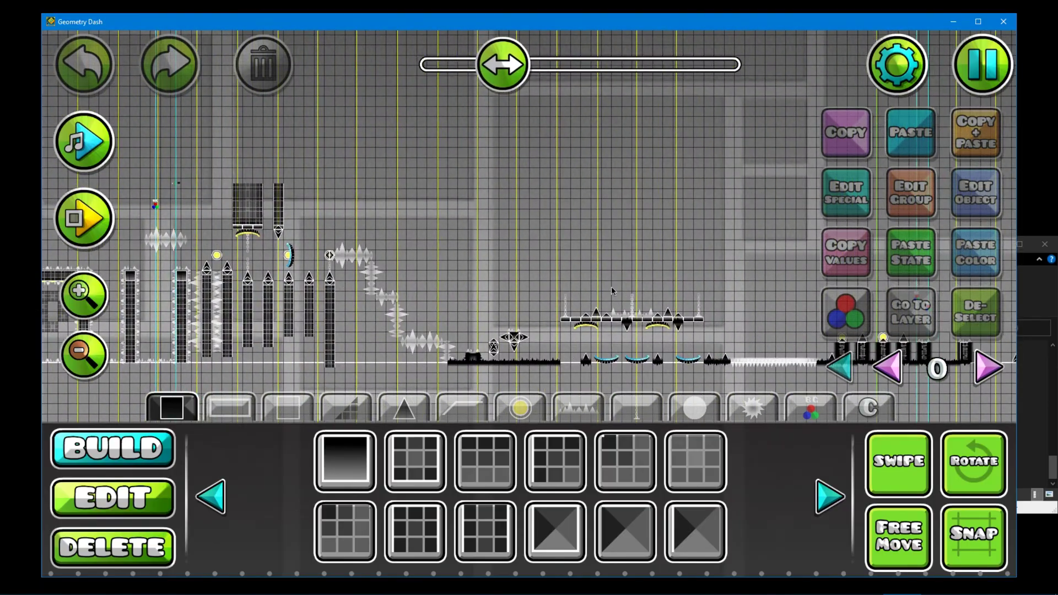
{"action": "scroll", "coordinate": [501, 289], "scroll_direction": "right", "scroll_amount": 15}
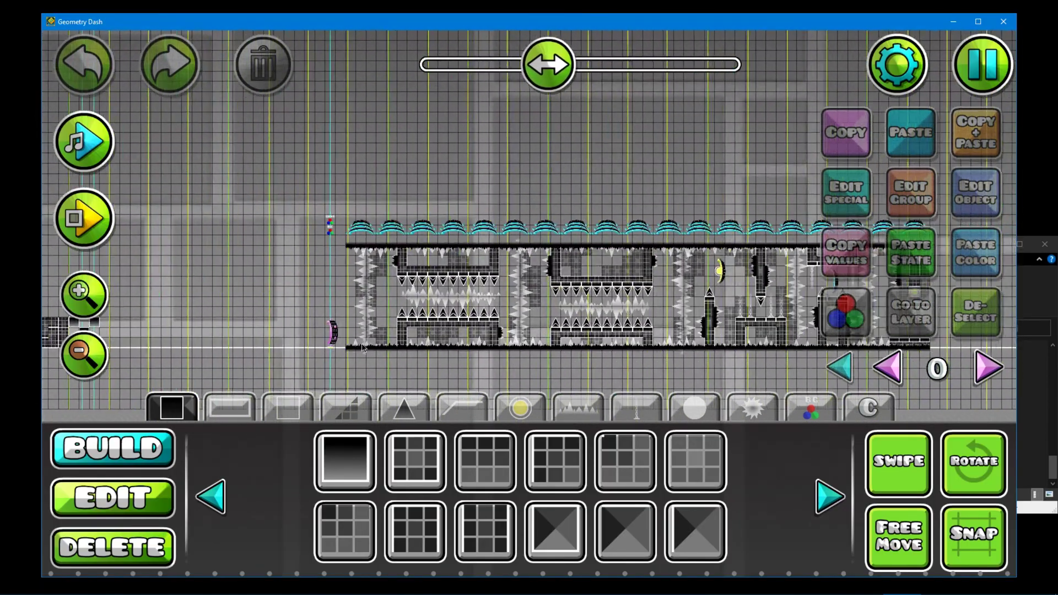
{"action": "left_click_drag", "start_coordinate": [491, 314], "coordinate": [319, 294]}
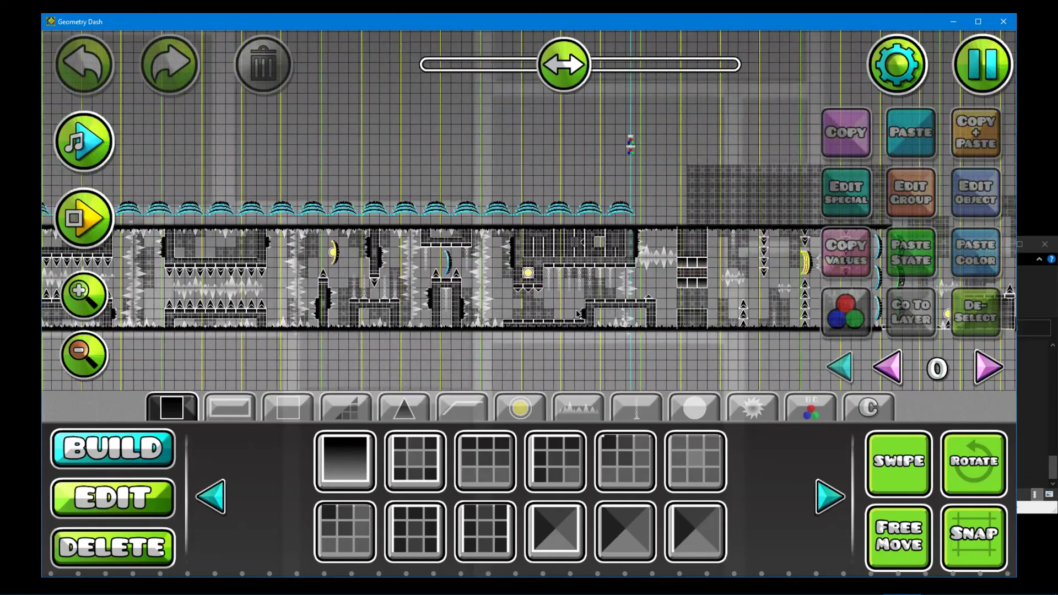
{"action": "left_click_drag", "start_coordinate": [805, 312], "coordinate": [585, 312]}
{"action": "scroll", "coordinate": [585, 314], "scroll_direction": "right", "scroll_amount": 15}
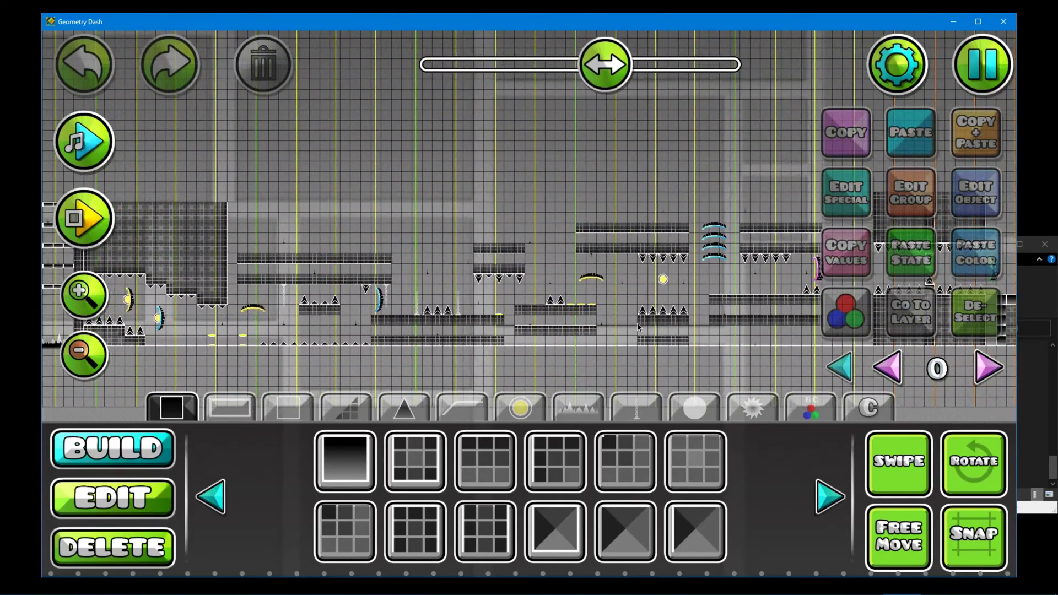
{"action": "scroll", "coordinate": [649, 326], "scroll_direction": "right", "scroll_amount": 8}
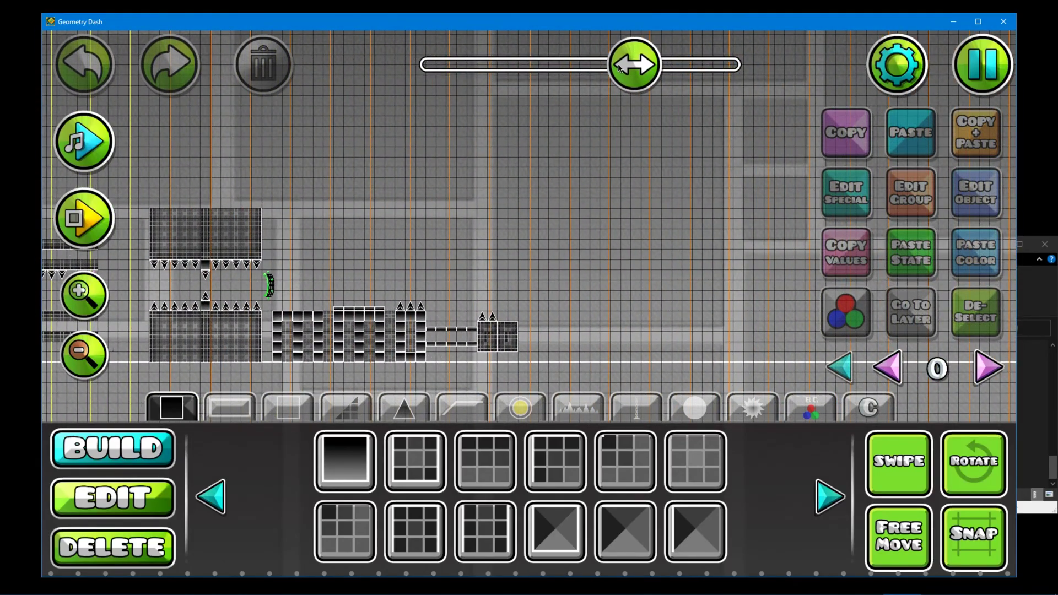
{"action": "left_click_drag", "start_coordinate": [619, 68], "coordinate": [416, 73]}
Check the level's object count and length, as well as its song, color and mode settings
{"action": "left_click", "coordinate": [973, 76]}
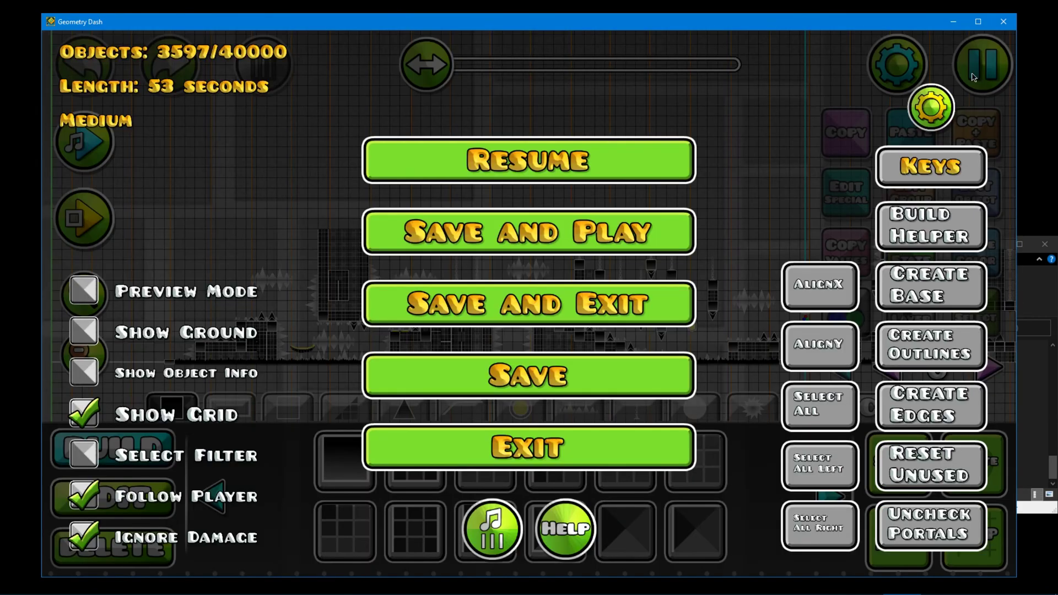
{"action": "left_click", "coordinate": [516, 153]}
{"action": "left_click", "coordinate": [897, 65]}
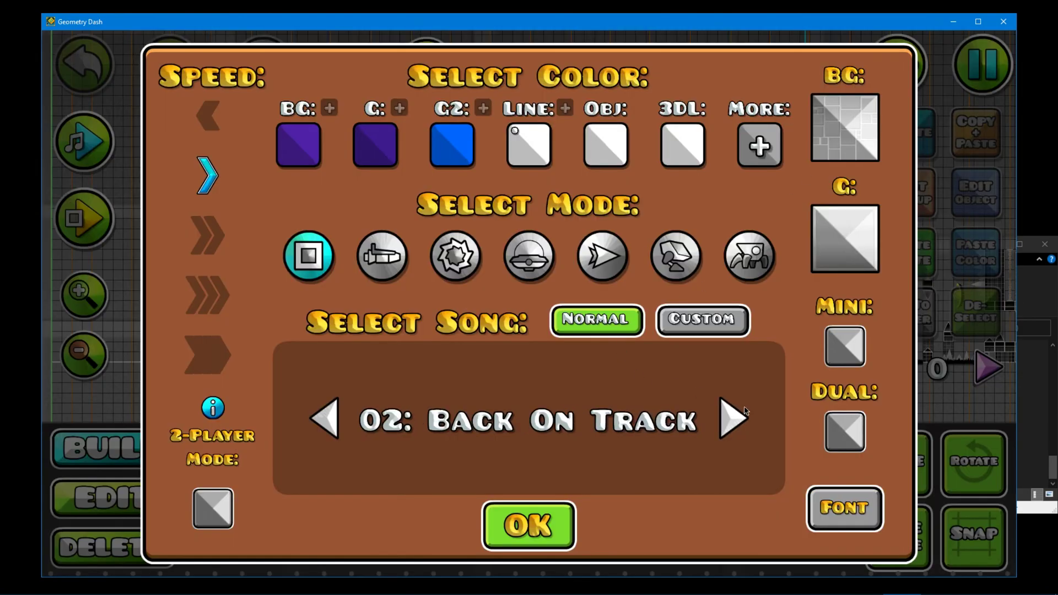
{"action": "key", "text": "Escape"}
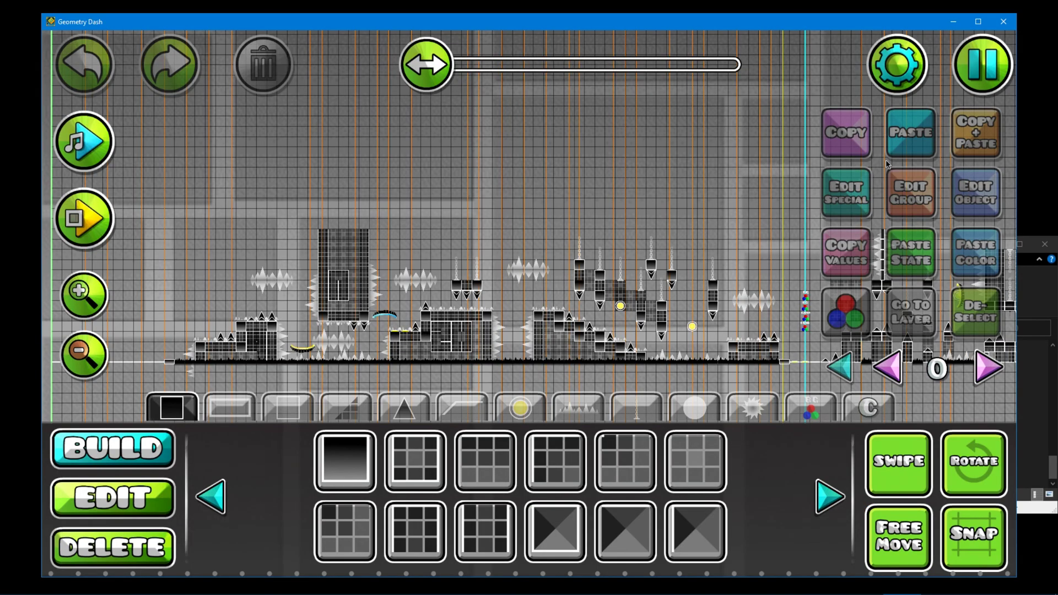
Save and play the level to test its opening section, and return to the editor
{"action": "key", "text": "Escape"}
{"action": "left_click", "coordinate": [667, 230]}
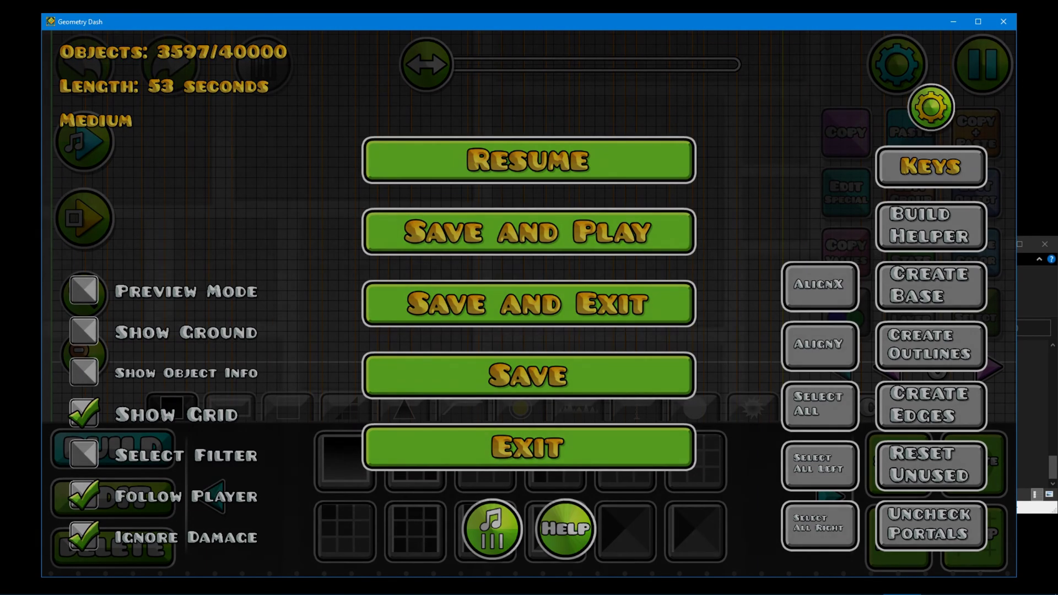
{"action": "key", "text": "space"}
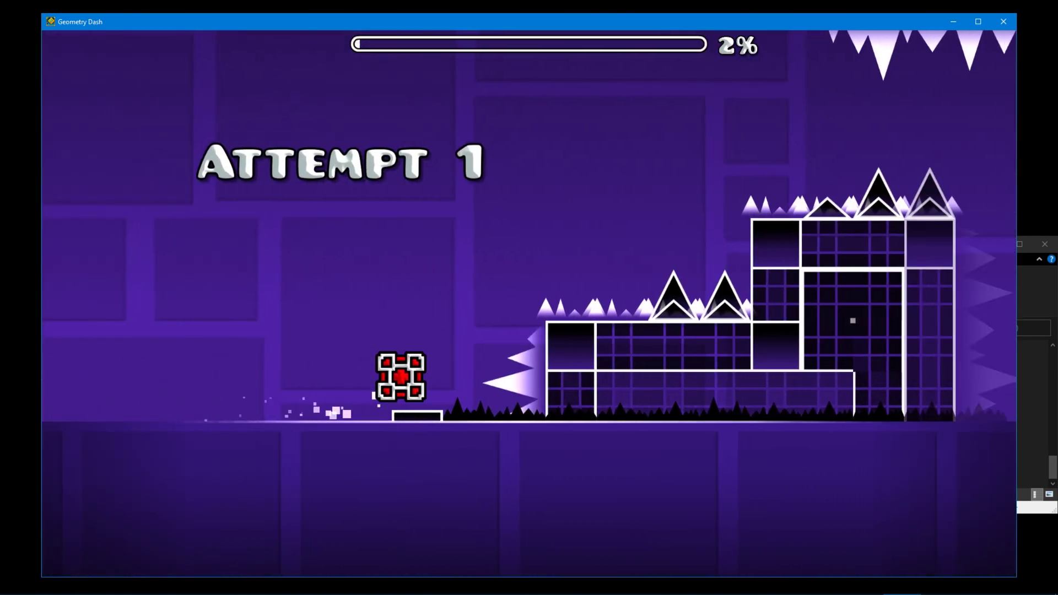
{"action": "key", "text": "space"}
{"action": "key", "text": "space"}
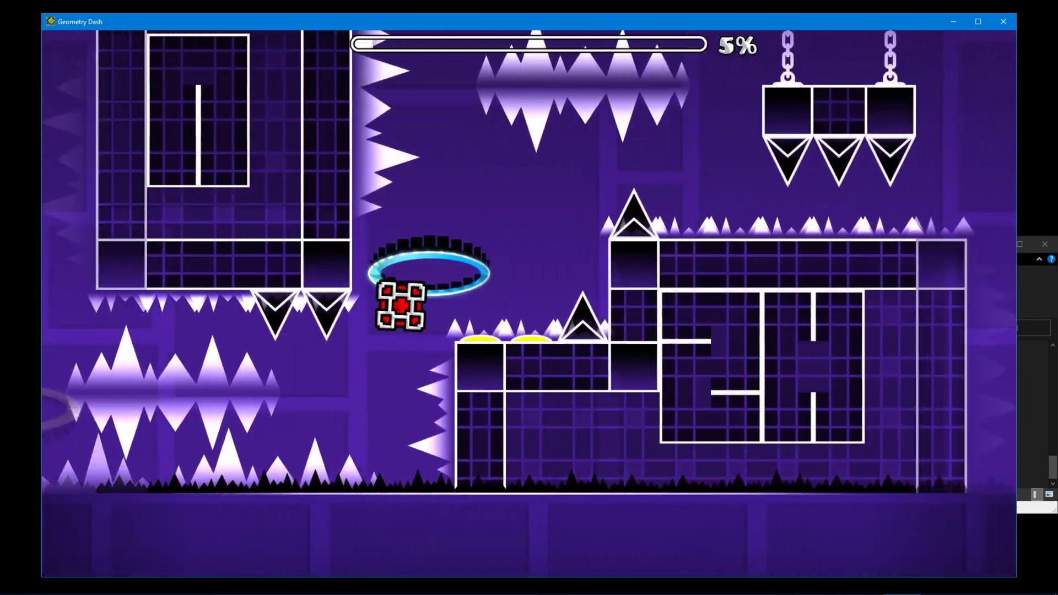
{"action": "key", "text": "space"}
{"action": "key", "text": "Escape"}
{"action": "key", "text": "Escape"}
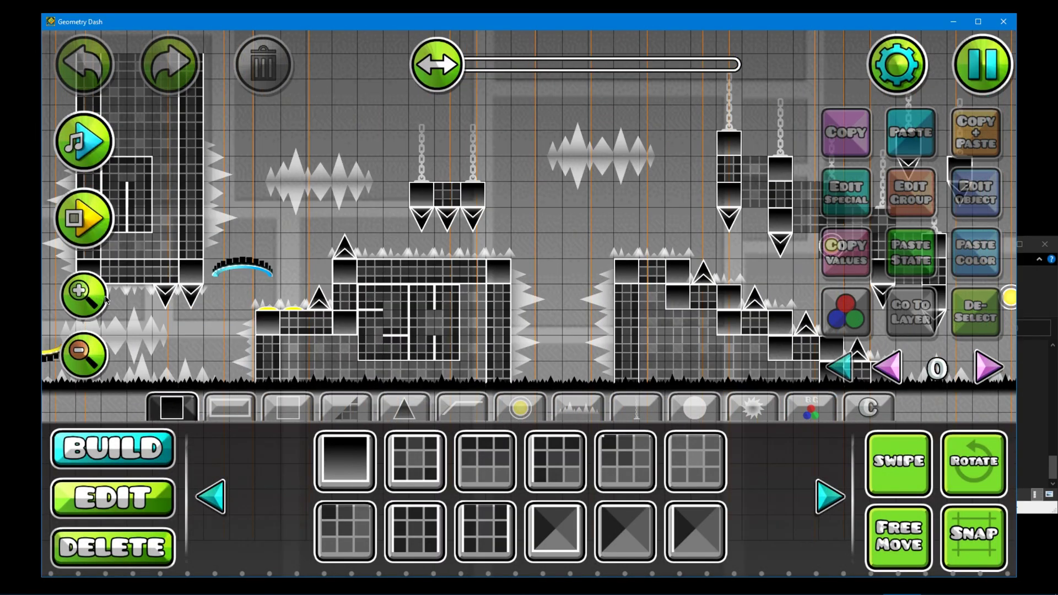
Delete several of the blocks hanging from chains in the level's opening section
{"action": "left_click", "coordinate": [104, 297]}
{"action": "left_click_drag", "start_coordinate": [385, 239], "coordinate": [536, 237]}
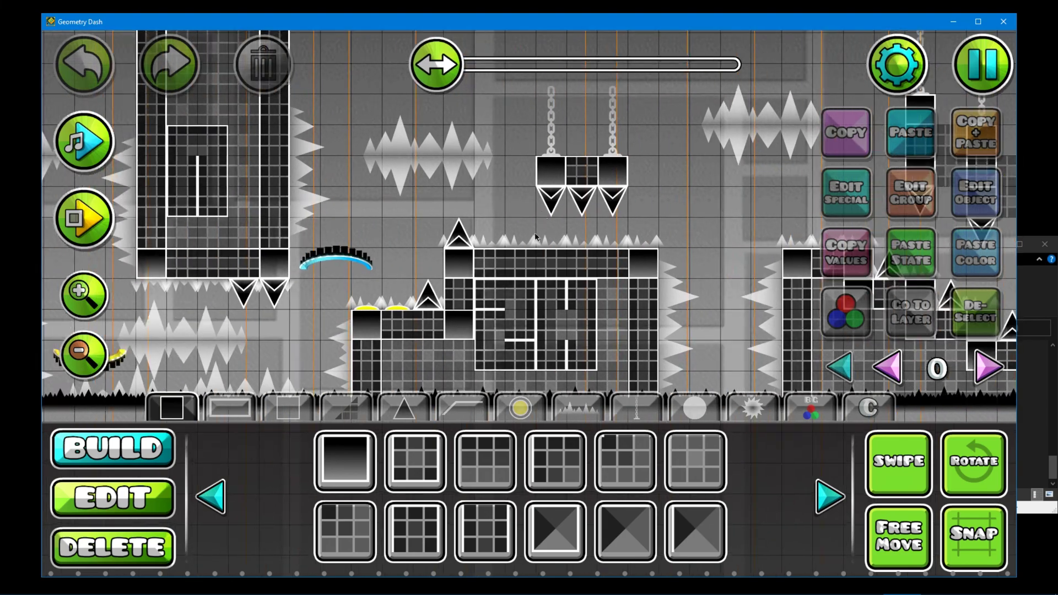
{"action": "left_click", "coordinate": [113, 547]}
{"action": "left_click", "coordinate": [551, 175]}
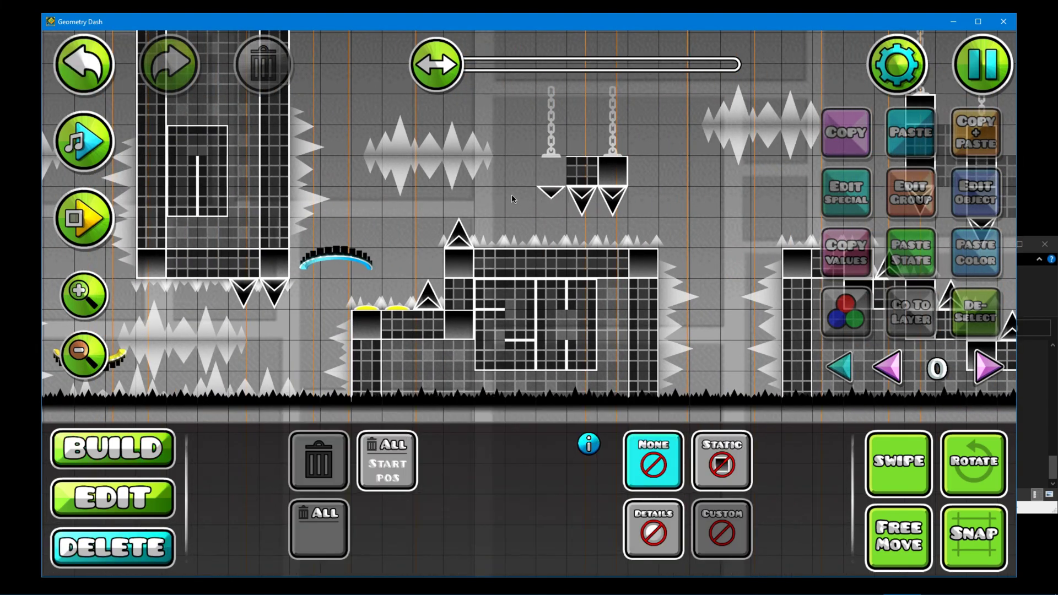
{"action": "left_click_drag", "start_coordinate": [700, 197], "coordinate": [482, 148]}
{"action": "left_click_drag", "start_coordinate": [598, 184], "coordinate": [375, 182]}
{"action": "left_click_drag", "start_coordinate": [628, 212], "coordinate": [447, 213]}
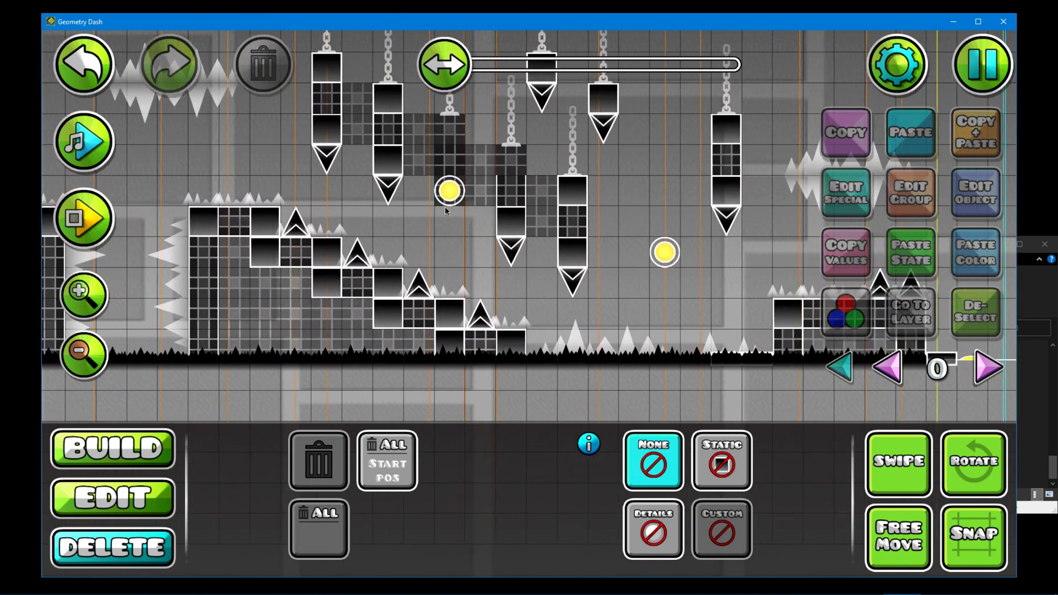
{"action": "left_click_drag", "start_coordinate": [709, 221], "coordinate": [534, 221]}
{"action": "scroll", "coordinate": [535, 221], "scroll_direction": "right", "scroll_amount": 15}
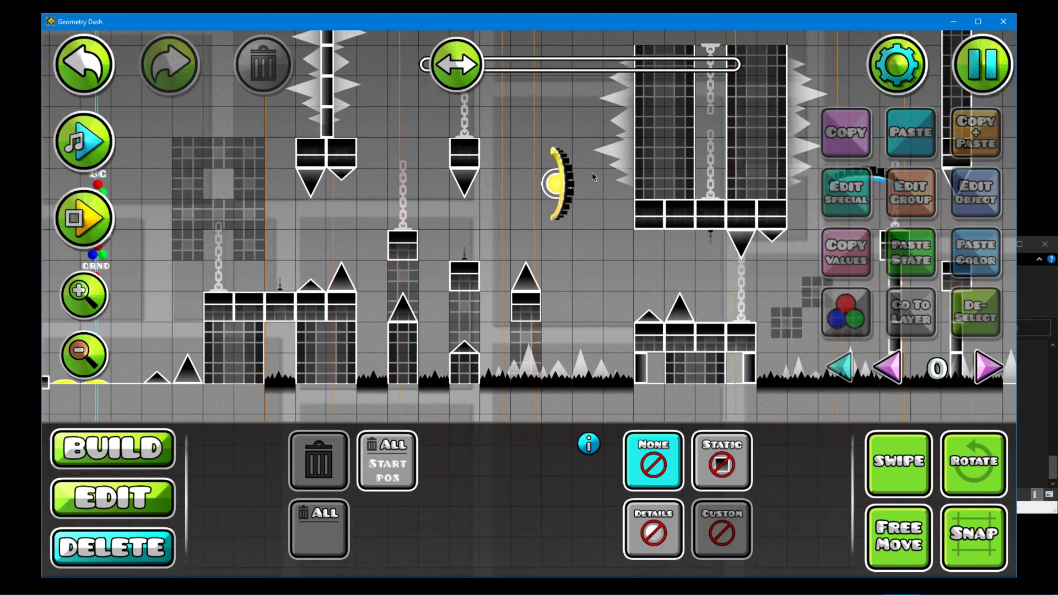
{"action": "scroll", "coordinate": [672, 183], "scroll_direction": "right", "scroll_amount": 8}
{"action": "scroll", "coordinate": [776, 221], "scroll_direction": "right", "scroll_amount": 20}
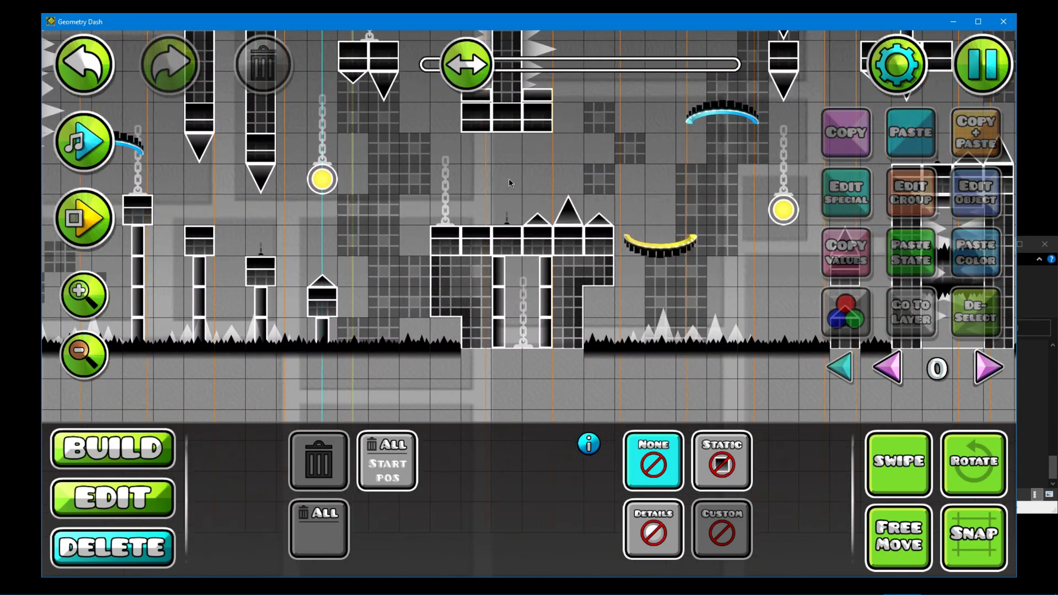
{"action": "scroll", "coordinate": [314, 216], "scroll_direction": "right", "scroll_amount": 6}
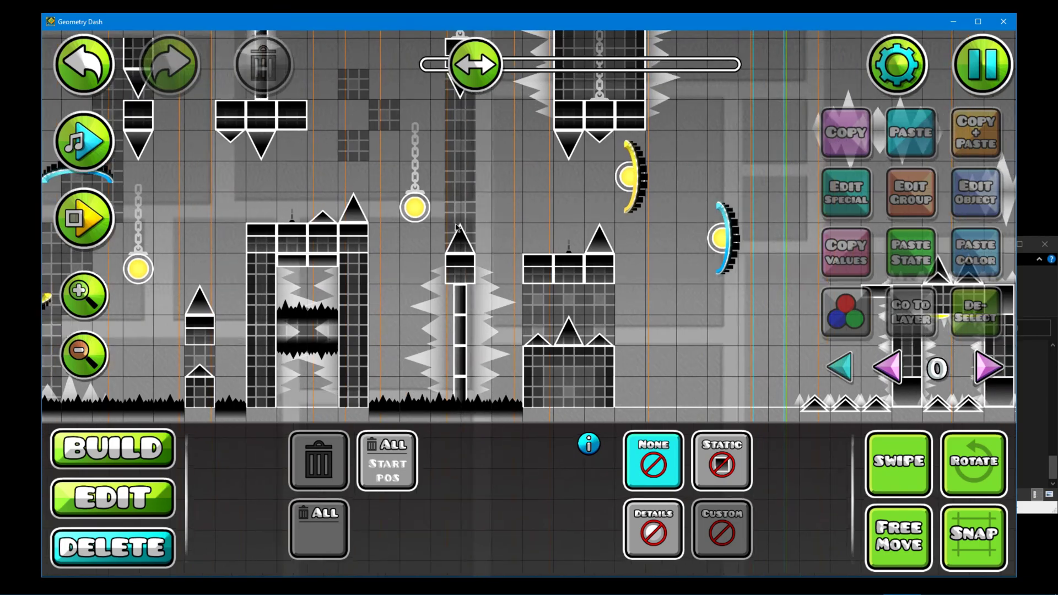
{"action": "scroll", "coordinate": [386, 212], "scroll_direction": "left", "scroll_amount": 7}
{"action": "scroll", "coordinate": [516, 207], "scroll_direction": "right", "scroll_amount": 5}
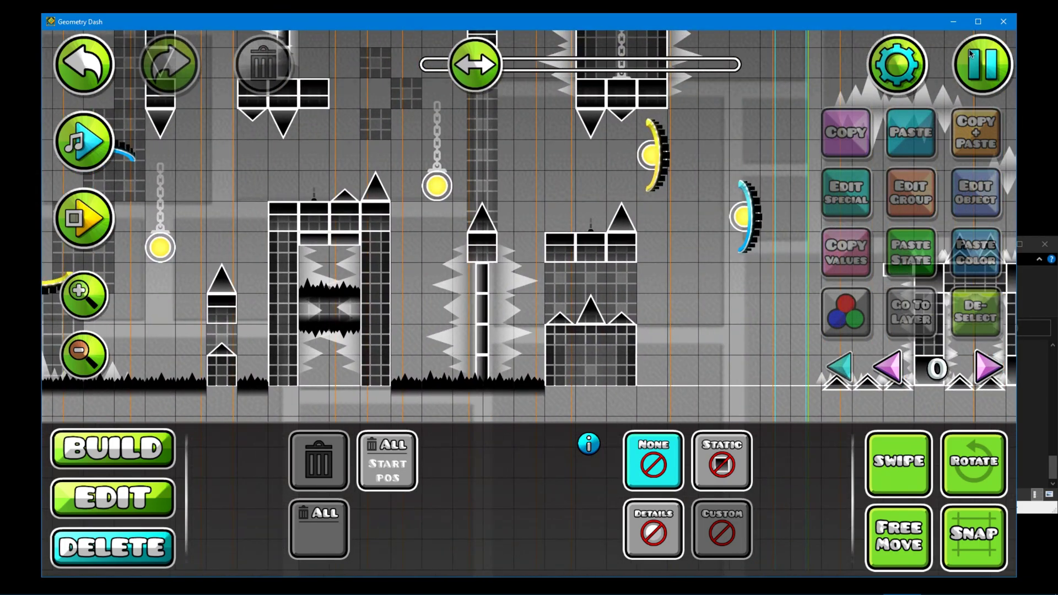
Save the edited level and play it from the start to test the opening section with the deleted blocks
{"action": "left_click", "coordinate": [971, 56]}
{"action": "left_click", "coordinate": [583, 232]}
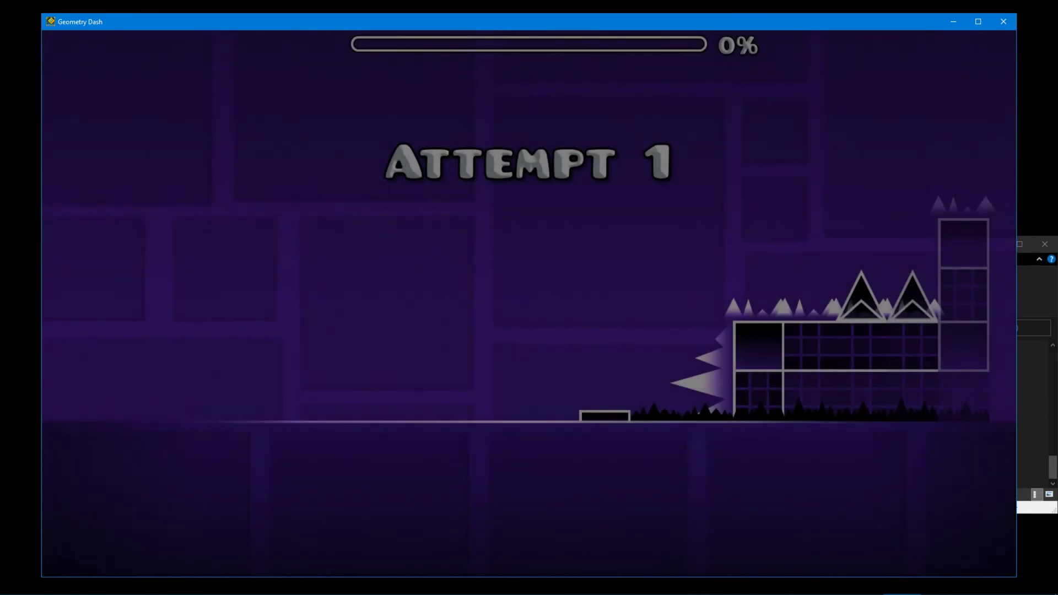
{"action": "key", "text": "space"}
{"action": "key", "text": "space"}
{"action": "key", "text": "space"}
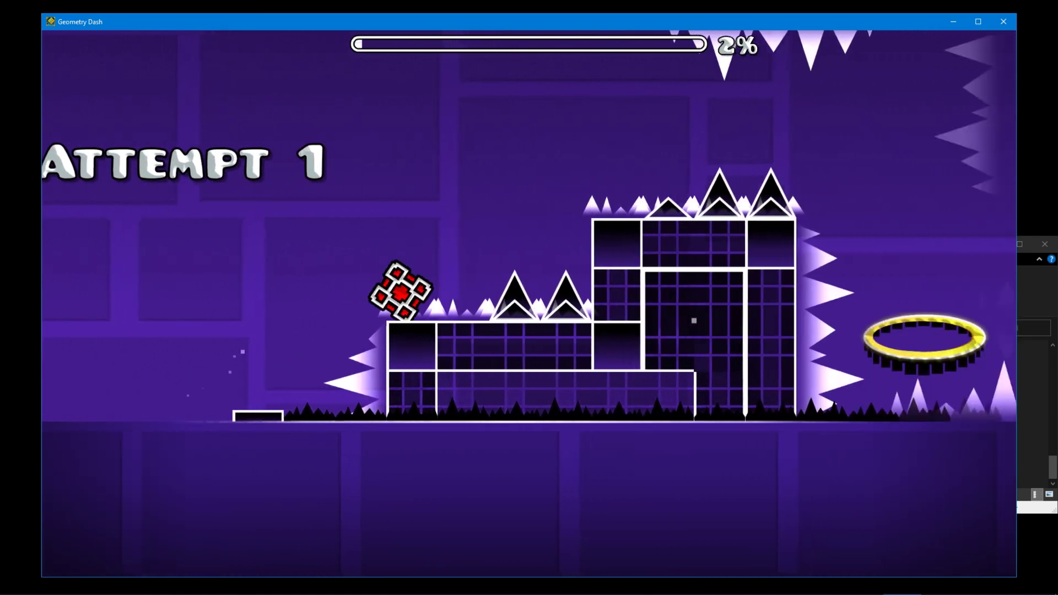
{"action": "key", "text": "space"}
{"action": "key", "text": "space"}
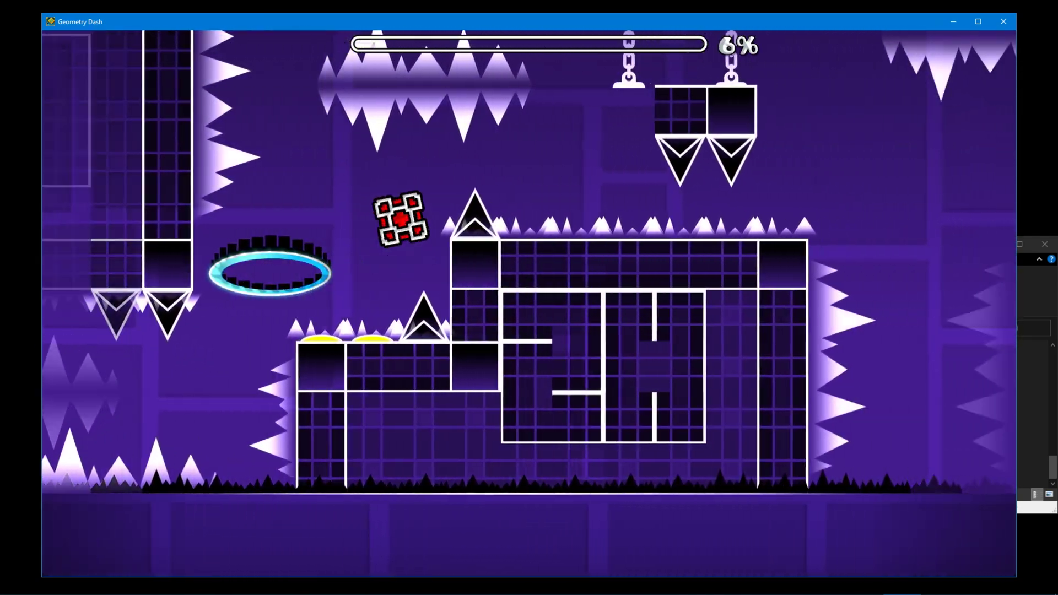
{"action": "key", "text": "space"}
{"action": "key", "text": "space"}
{"action": "key", "text": "space"}
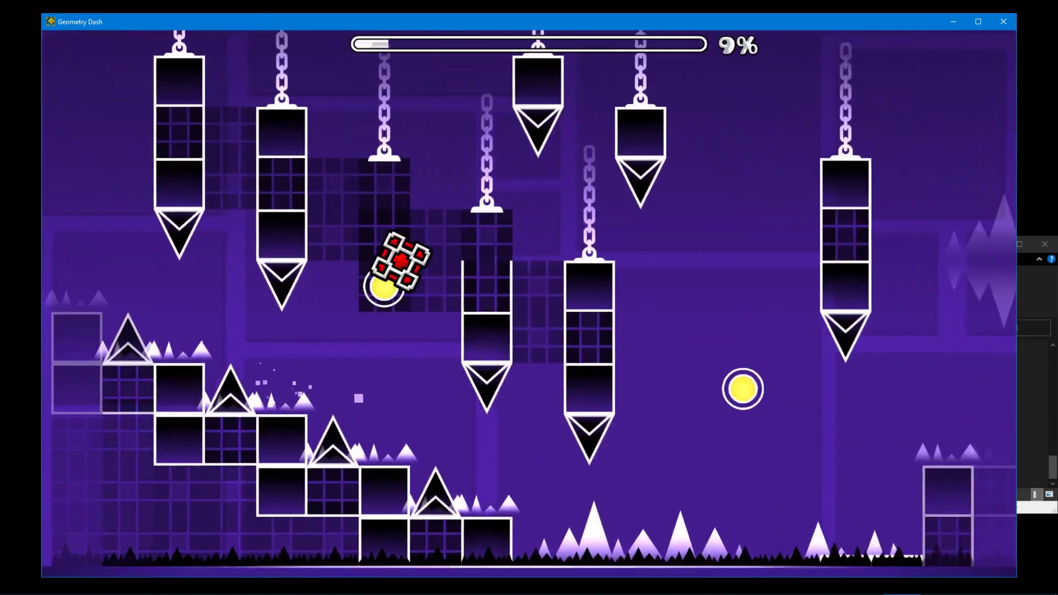
{"action": "key", "text": "space"}
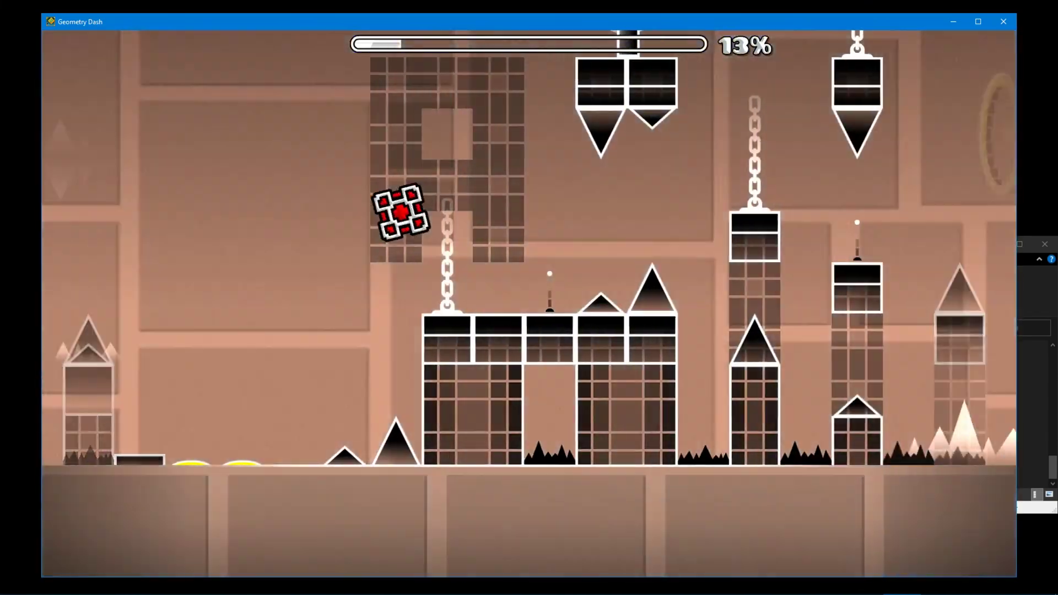
{"action": "key", "text": "space"}
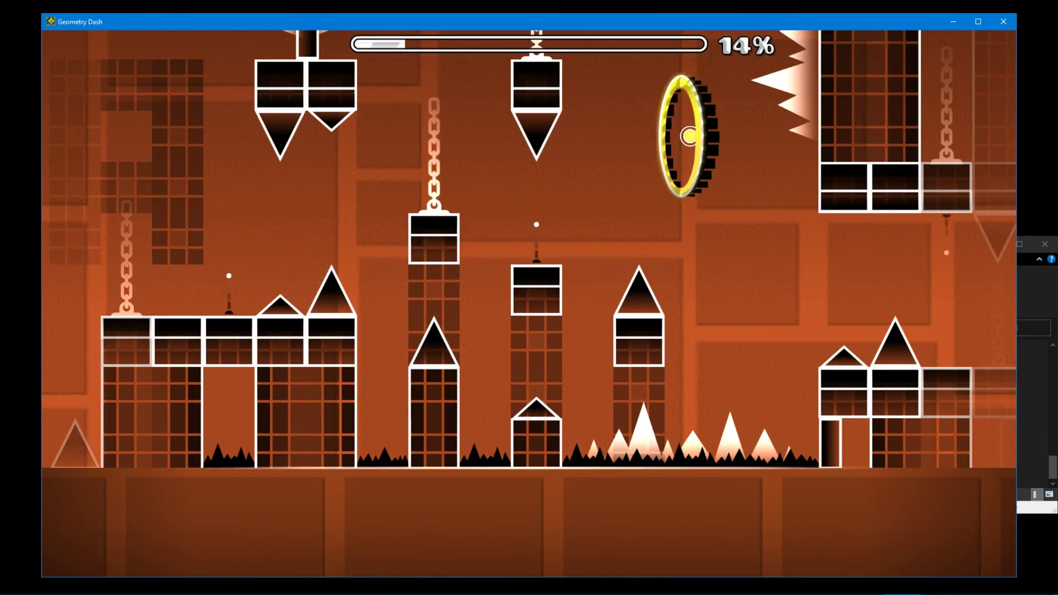
{"action": "key", "text": "space"}
Play a second attempt past the orange section's first portals, and return to the editor
{"action": "key", "text": "space"}
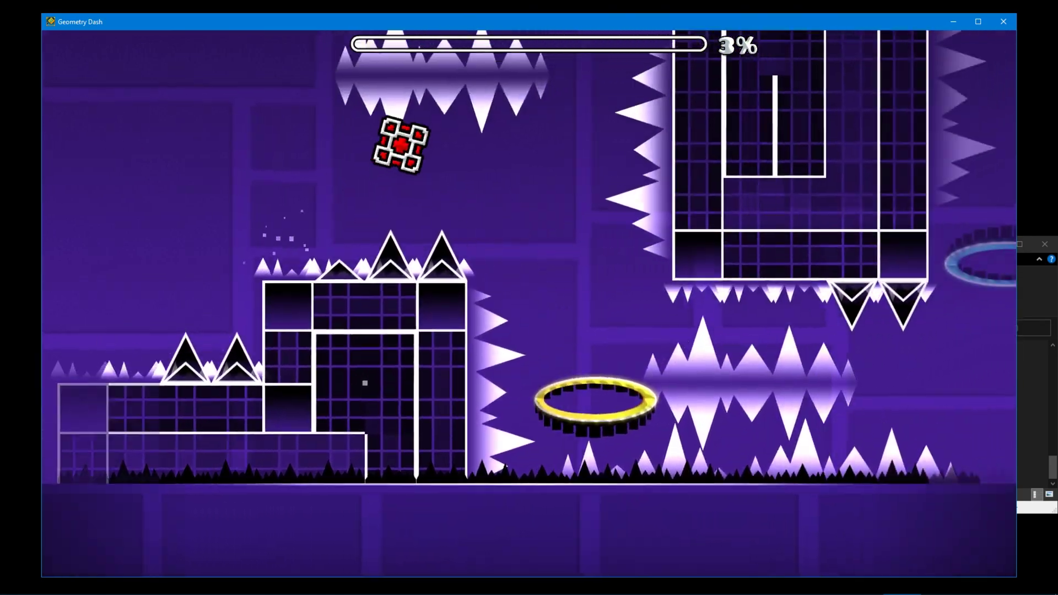
{"action": "key", "text": "space"}
{"action": "key", "text": "space"}
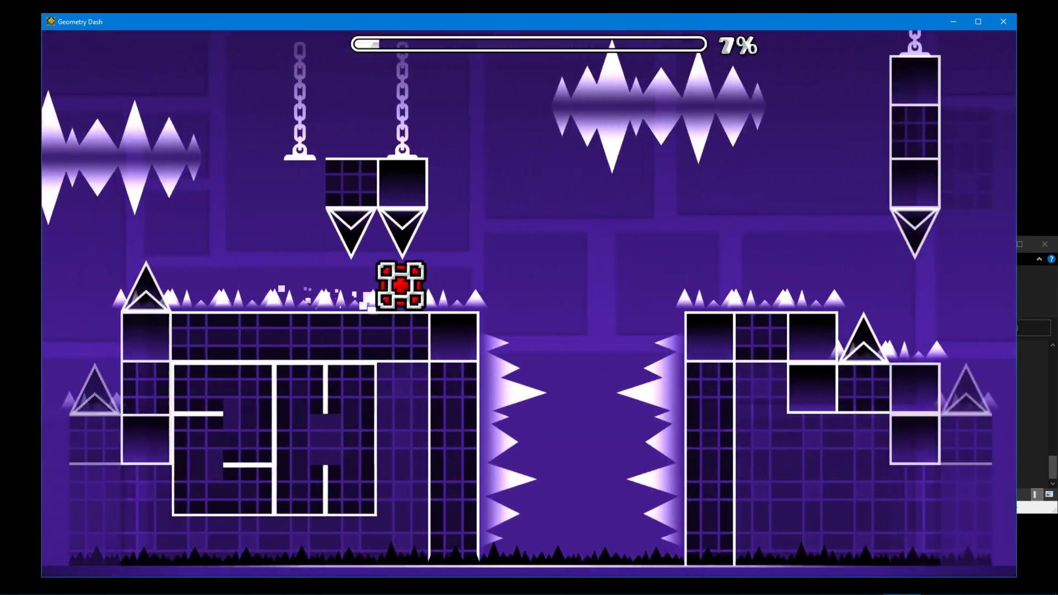
{"action": "key", "text": "space"}
{"action": "key", "text": "space"}
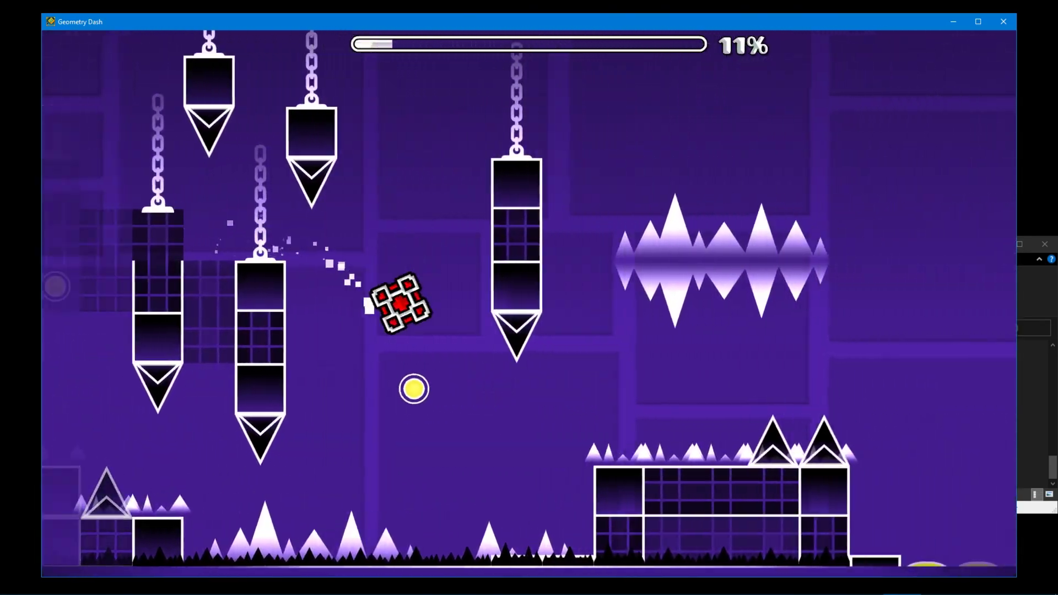
{"action": "key", "text": "space"}
{"action": "key", "text": "space"}
{"action": "key", "text": "space"}
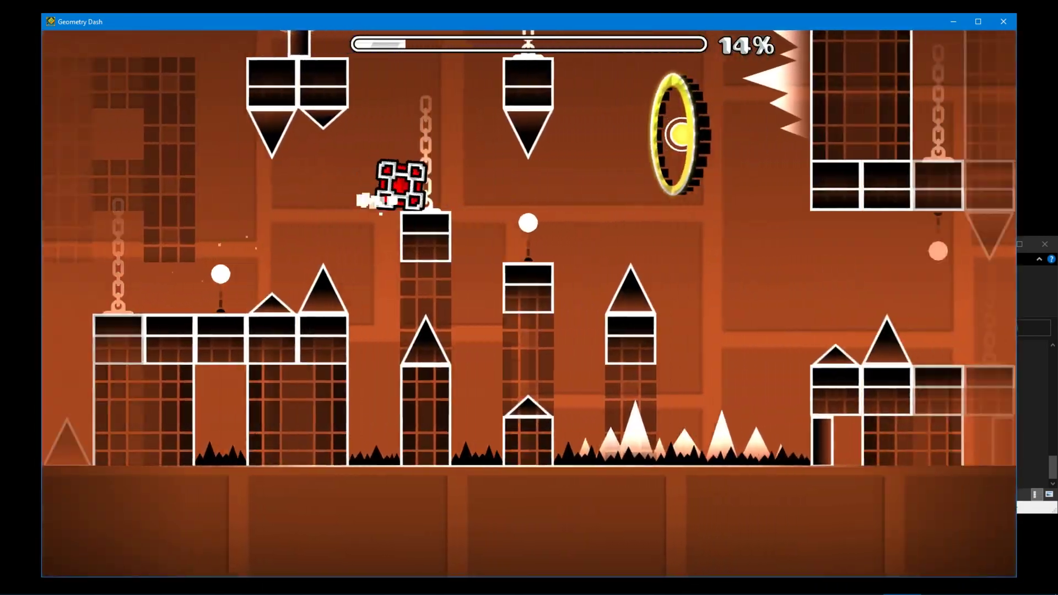
{"action": "key", "text": "space"}
{"action": "key", "text": "space"}
{"action": "key", "text": "space"}
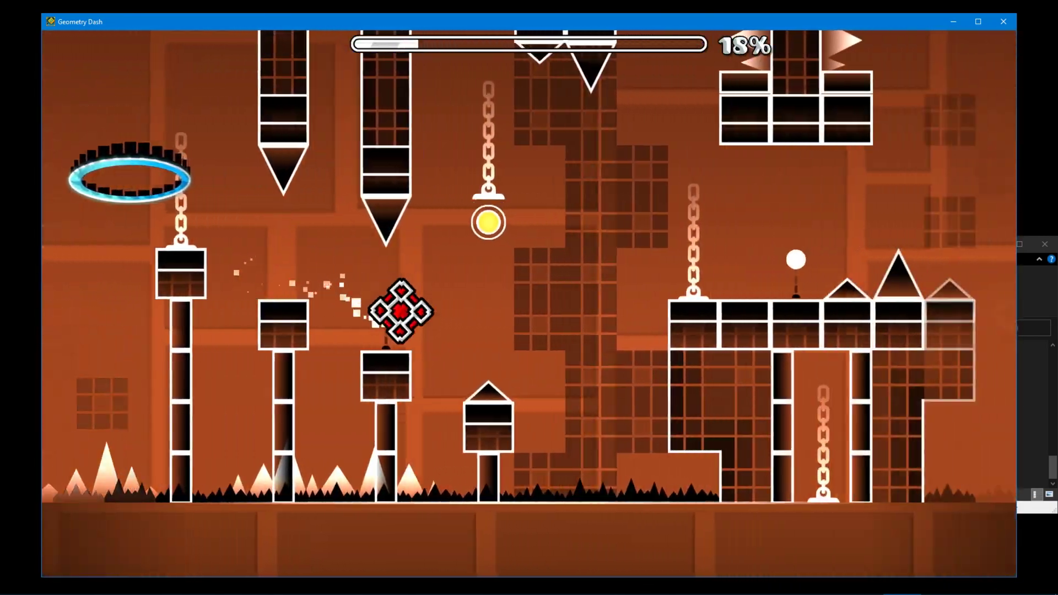
{"action": "key", "text": "space"}
{"action": "key", "text": "space"}
{"action": "key", "text": "space"}
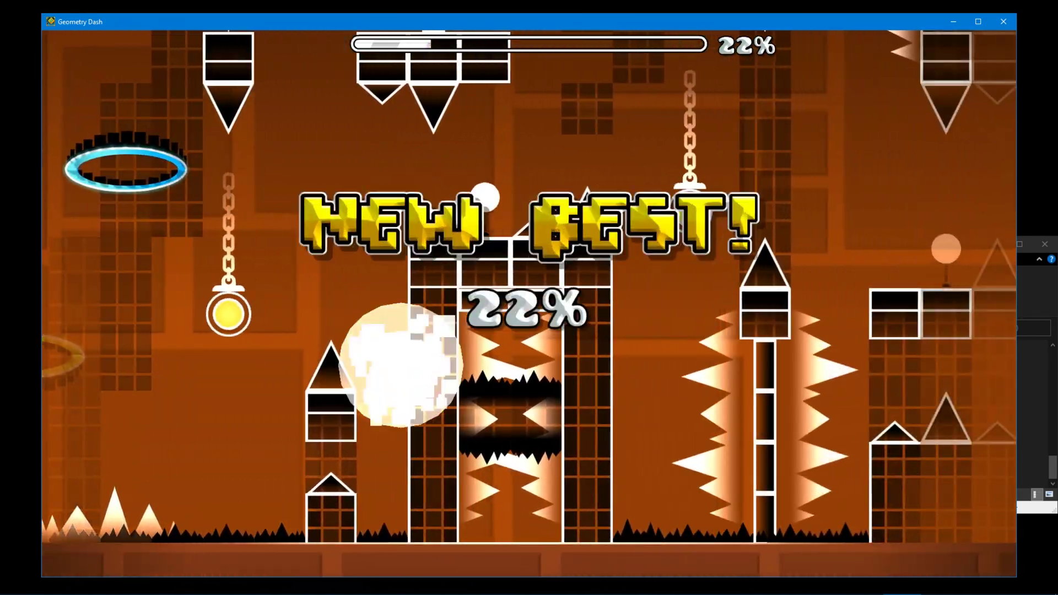
{"action": "key", "text": "Escape"}
{"action": "left_click", "coordinate": [256, 352]}
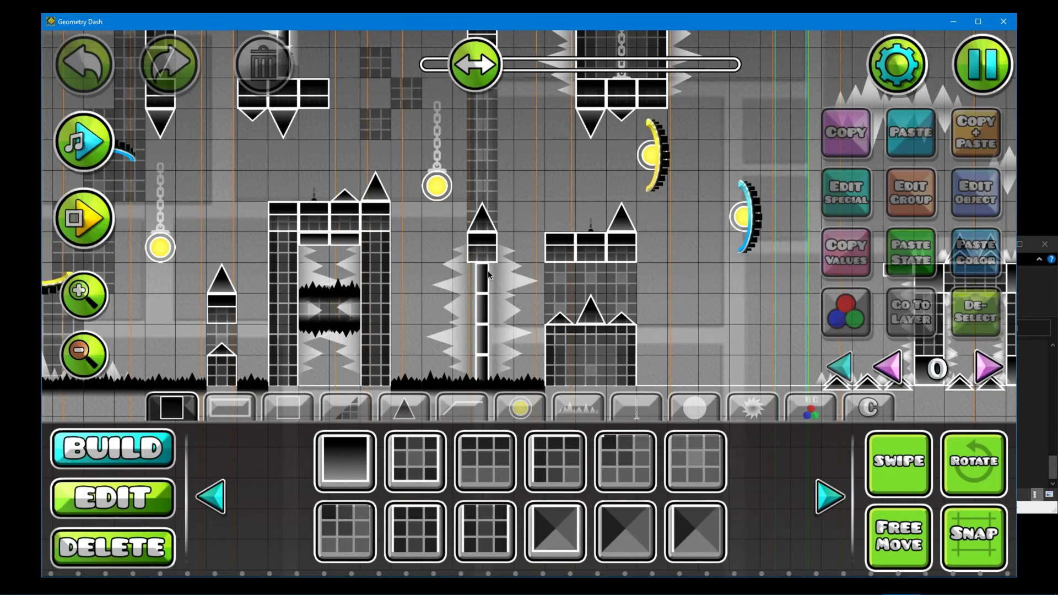
Save and play the level again as far as the hanging-chain blocks, and go back to the editor
{"action": "left_click_drag", "start_coordinate": [489, 270], "coordinate": [718, 237]}
{"action": "key", "text": "Escape"}
{"action": "left_click", "coordinate": [601, 231]}
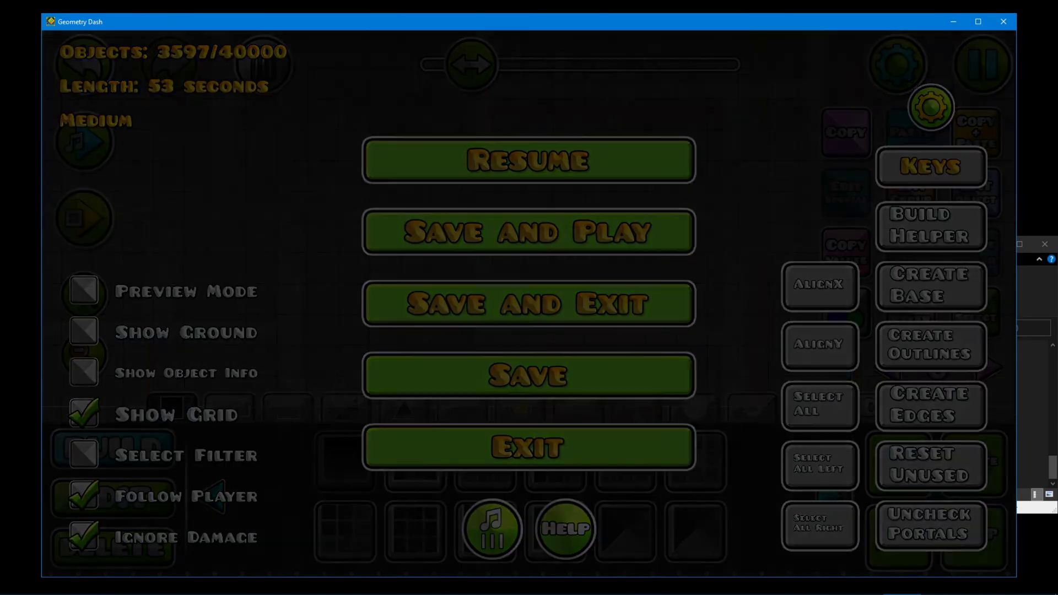
{"action": "key", "text": "space"}
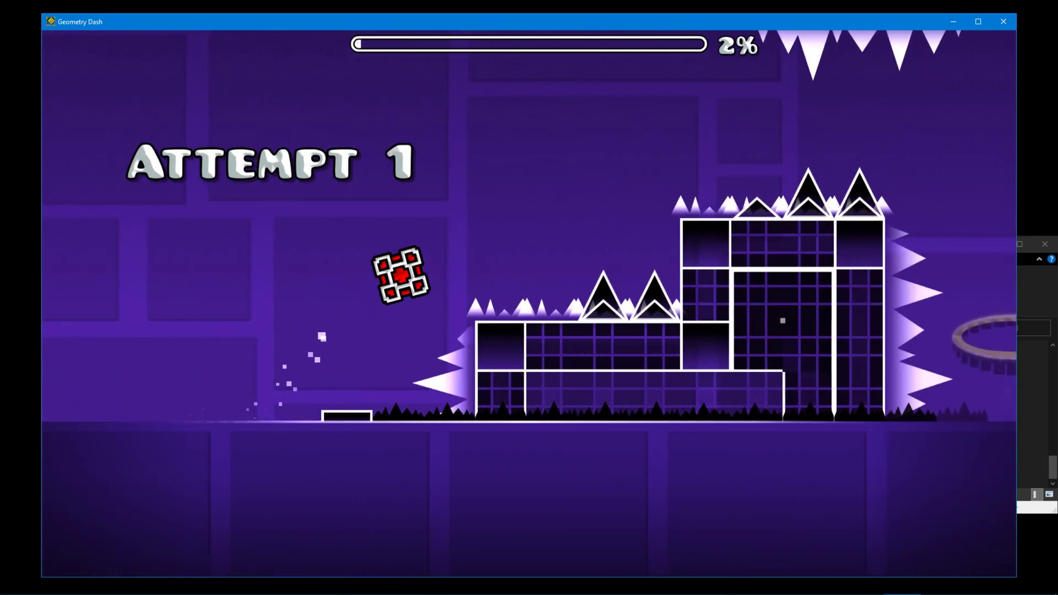
{"action": "key", "text": "space"}
{"action": "key", "text": "space"}
{"action": "key", "text": "space"}
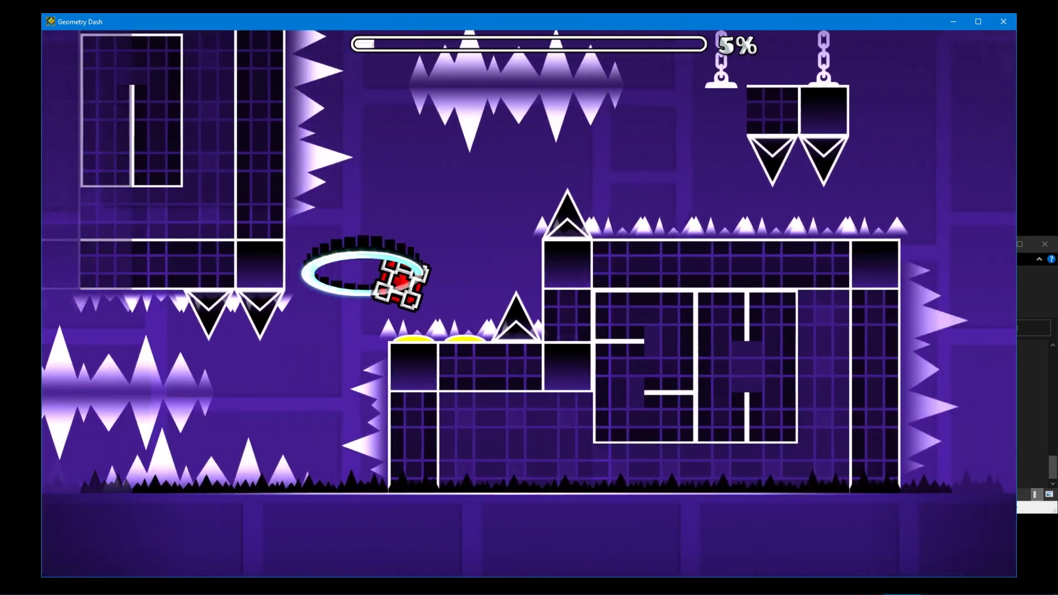
{"action": "key", "text": "space"}
{"action": "key", "text": "space"}
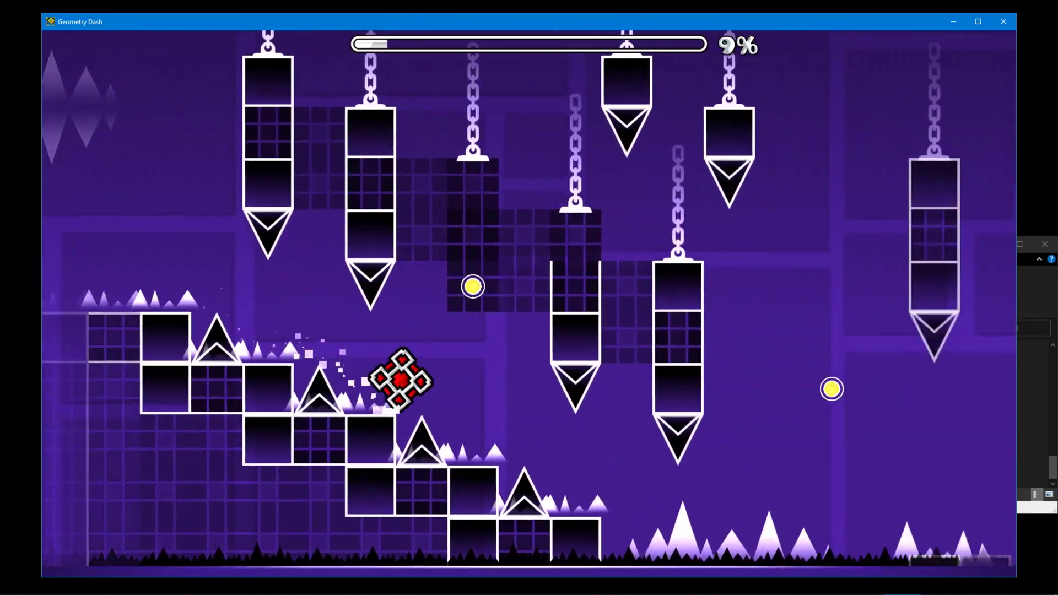
{"action": "key", "text": "space"}
{"action": "key", "text": "space"}
{"action": "key", "text": "space"}
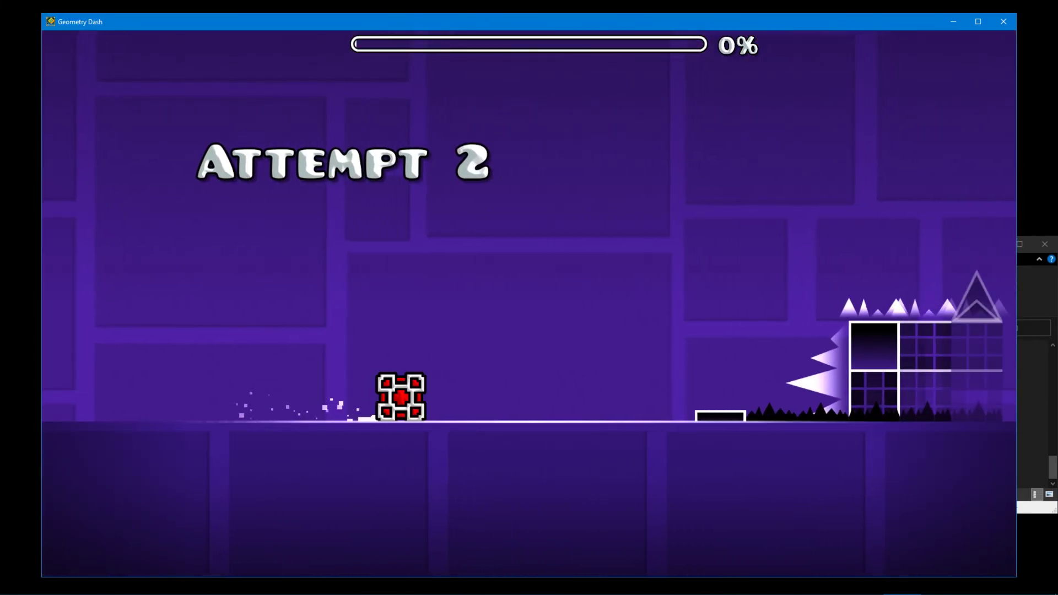
{"action": "key", "text": "space"}
{"action": "key", "text": "Escape"}
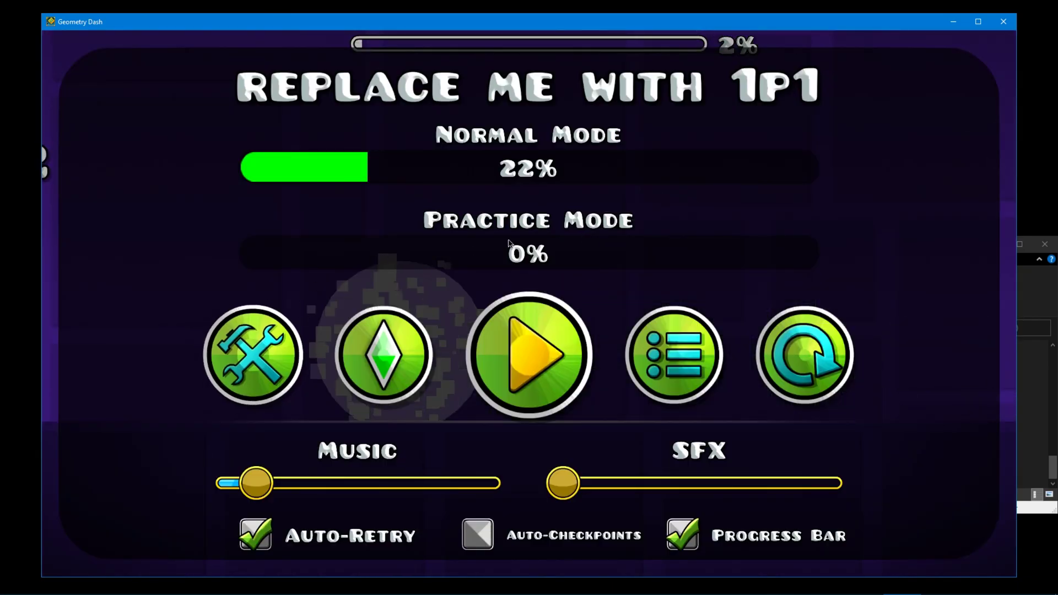
{"action": "left_click", "coordinate": [273, 342]}
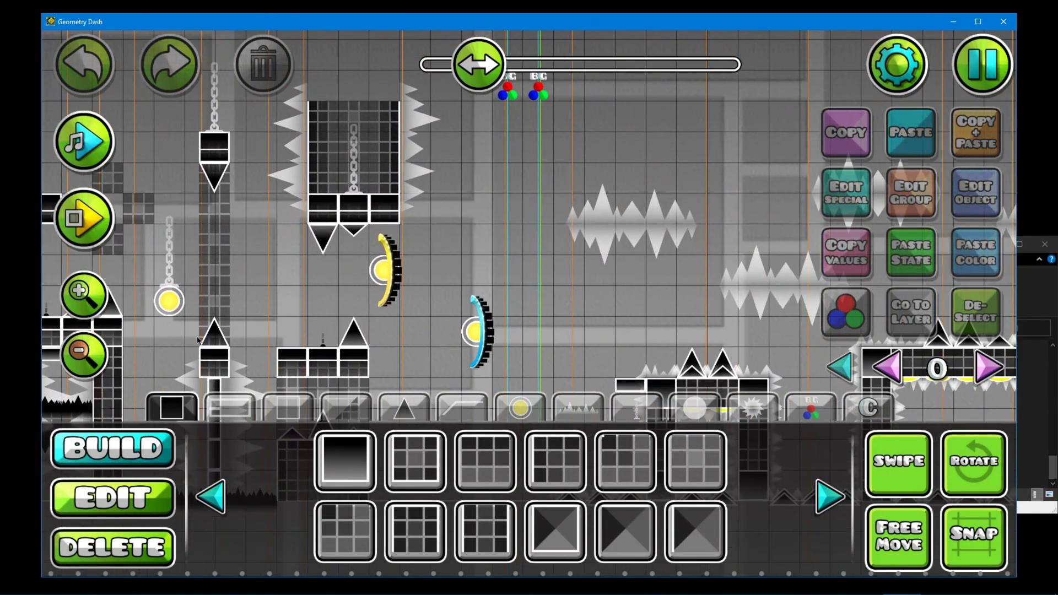
{"action": "left_click", "coordinate": [95, 352]}
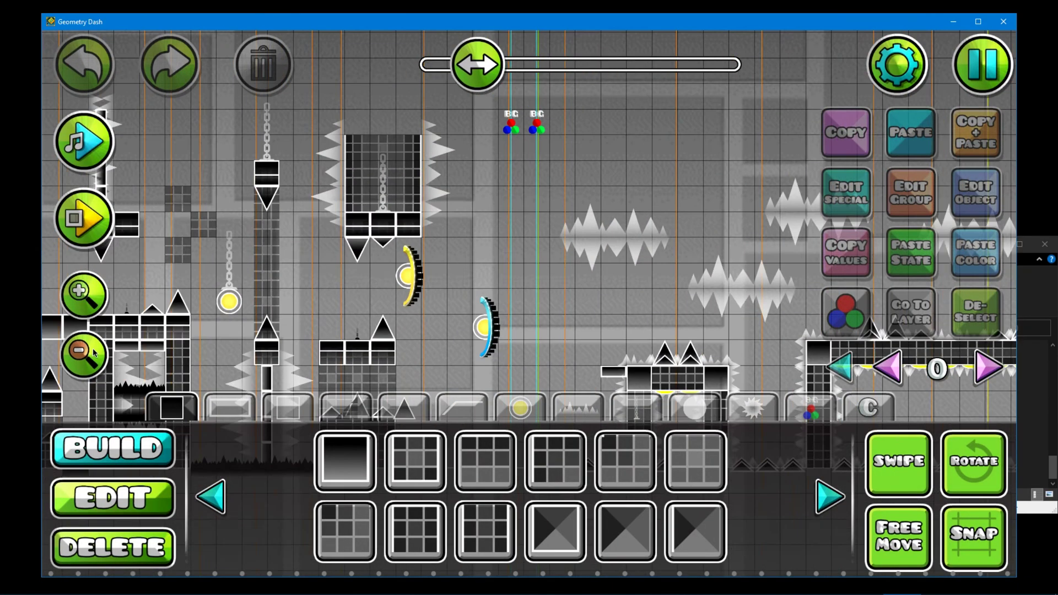
{"action": "left_click", "coordinate": [94, 352]}
{"action": "left_click", "coordinate": [94, 352]}
{"action": "left_click", "coordinate": [95, 352]}
{"action": "left_click_drag", "start_coordinate": [675, 155], "coordinate": [420, 117]}
{"action": "left_click_drag", "start_coordinate": [481, 67], "coordinate": [510, 65]}
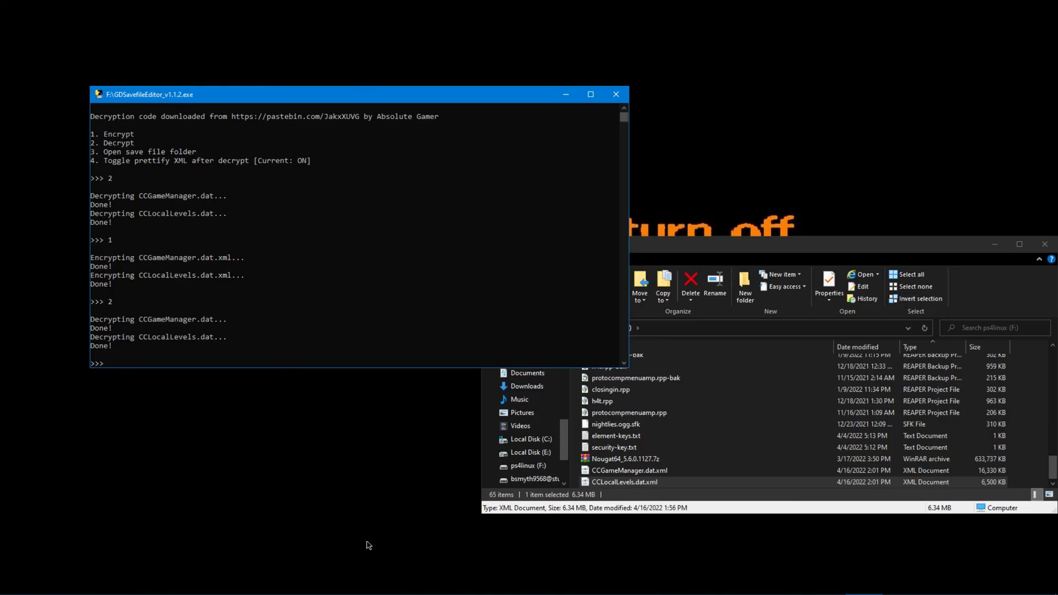
Switch to the browser and bring up the gdcolon.com/gdsave save file page
{"action": "mouse_move", "coordinate": [134, 594]}
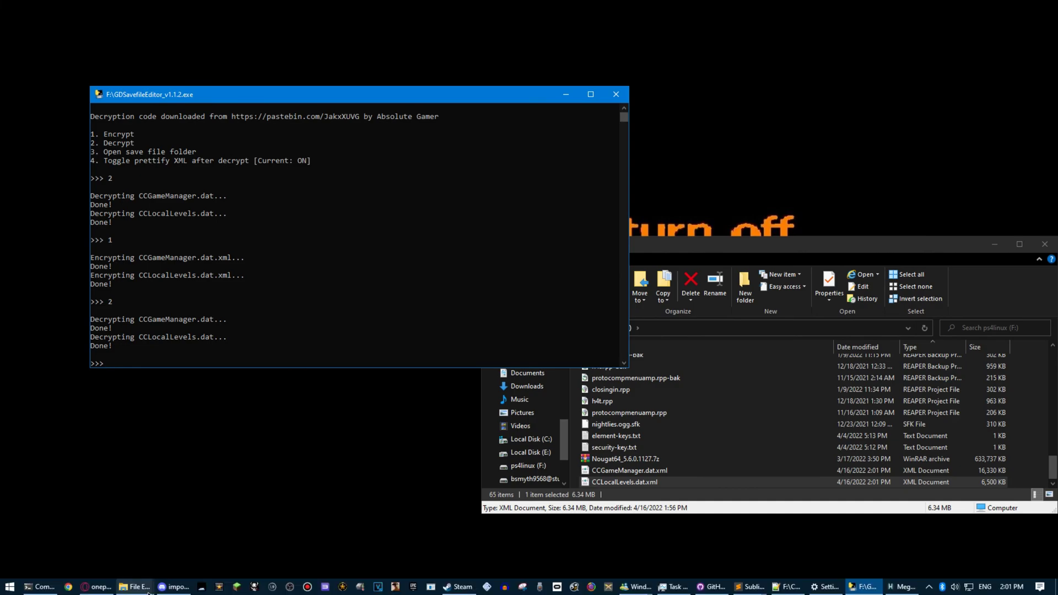
{"action": "left_click", "coordinate": [97, 586]}
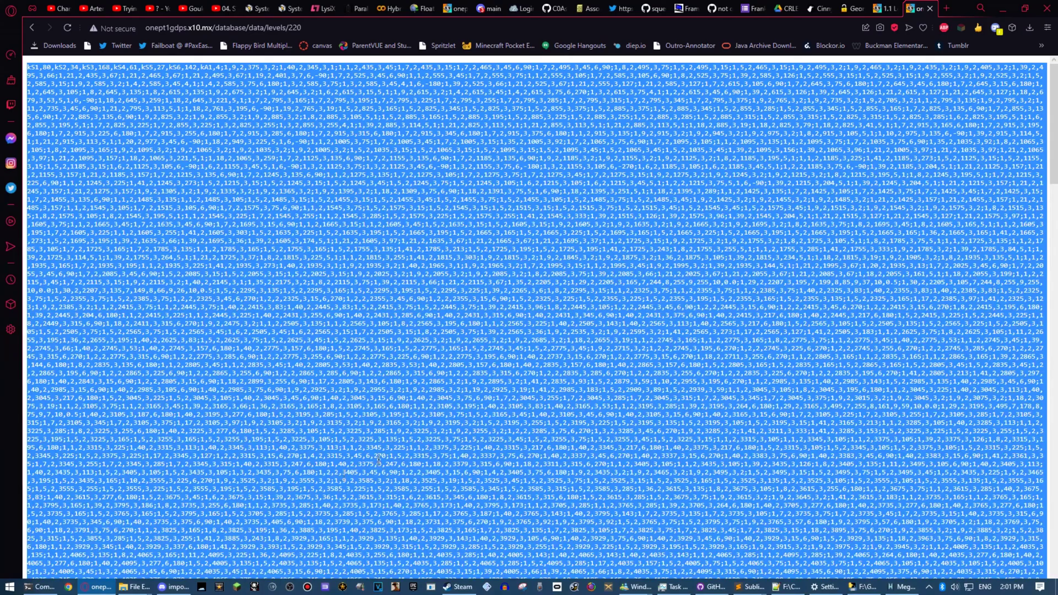
{"action": "left_click", "coordinate": [852, 9]}
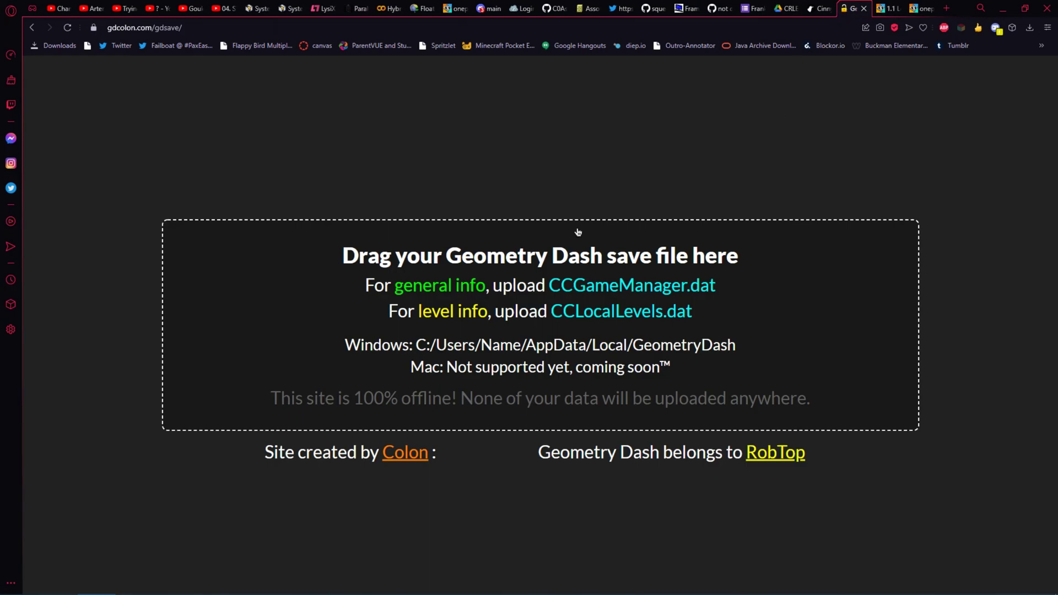
Open the GeometryDash folder inside %localappdata% in File Explorer
{"action": "mouse_move", "coordinate": [132, 587]}
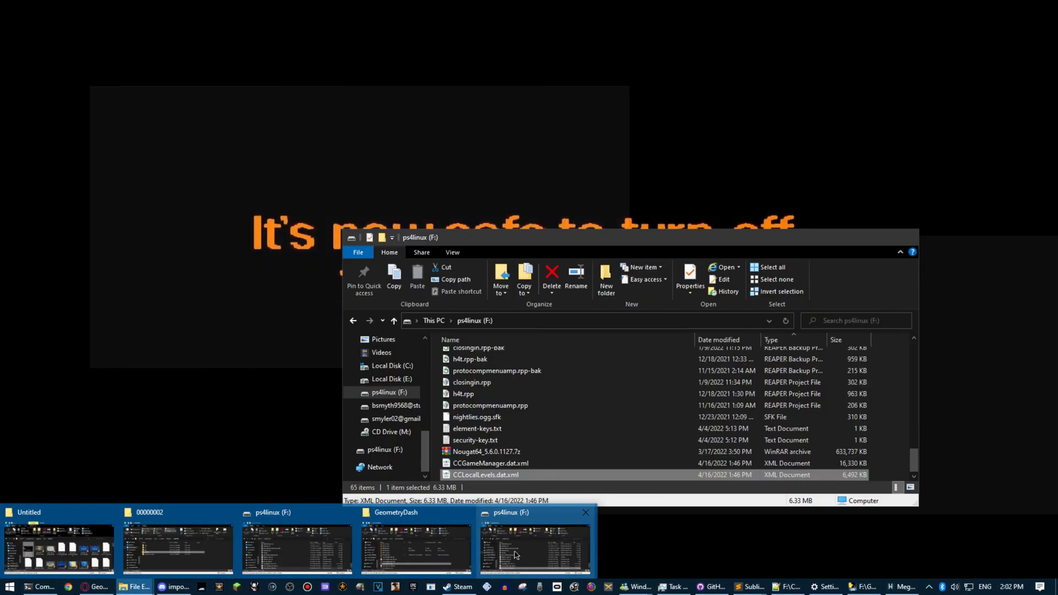
{"action": "left_click", "coordinate": [516, 555]}
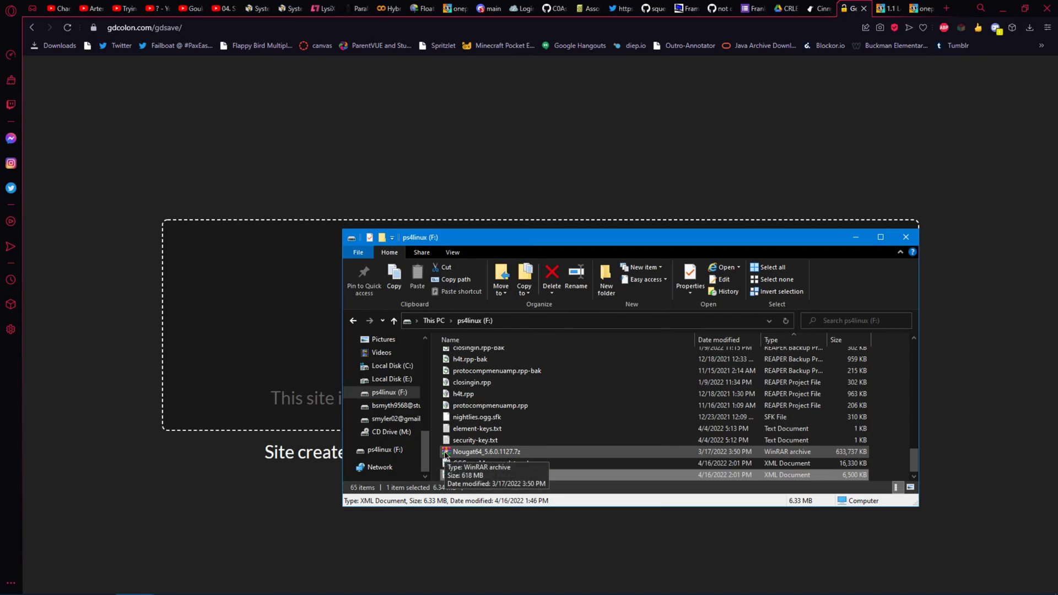
{"action": "key", "text": "super+r"}
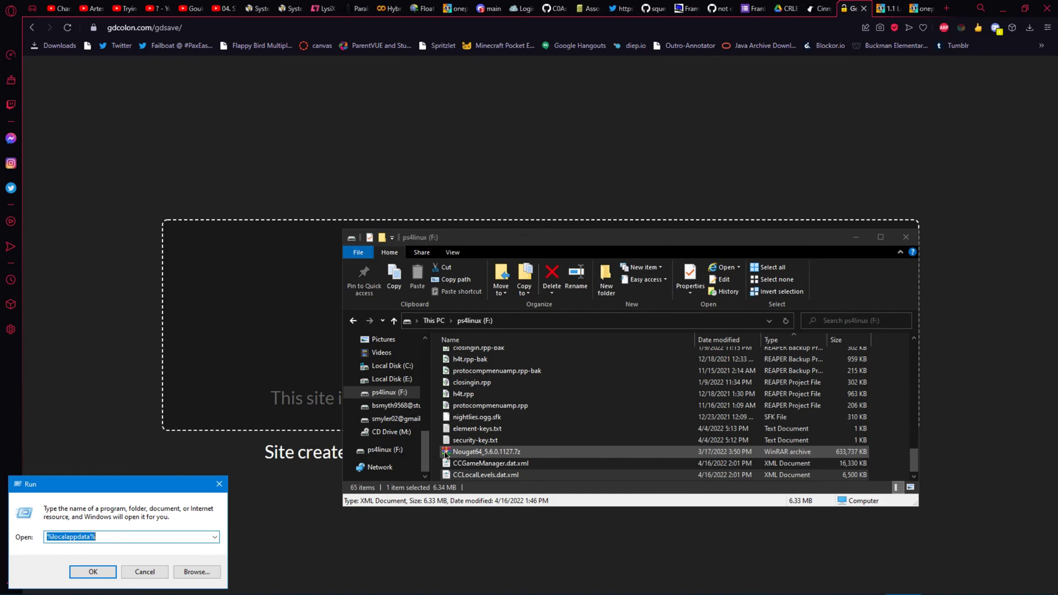
{"action": "key", "text": "Return"}
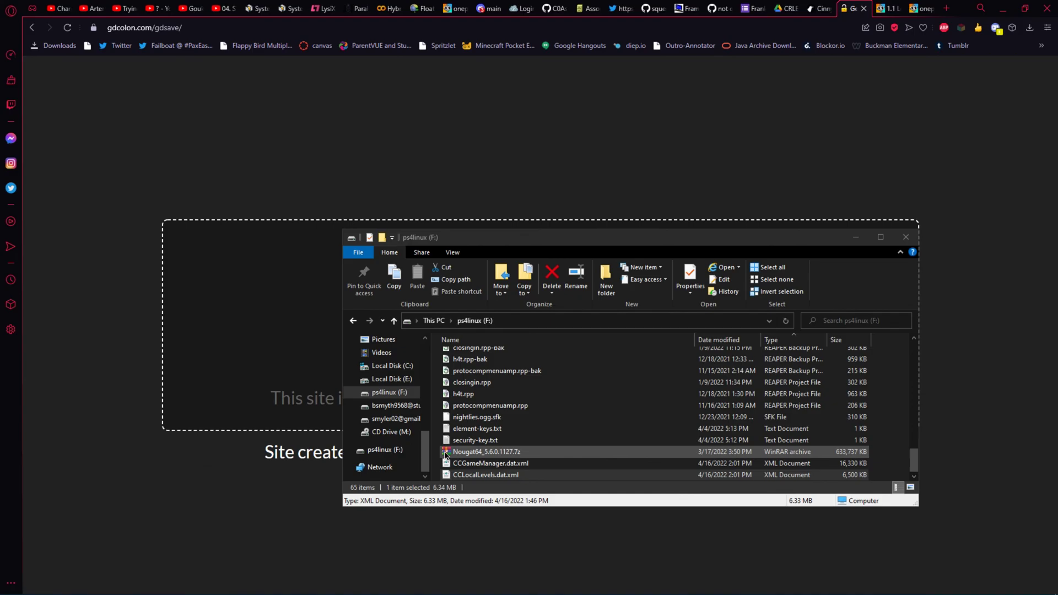
{"action": "left_click_drag", "start_coordinate": [678, 245], "coordinate": [583, 205]}
{"action": "left_click", "coordinate": [563, 381]}
{"action": "type", "text": "geo"}
{"action": "key", "text": "Return"}
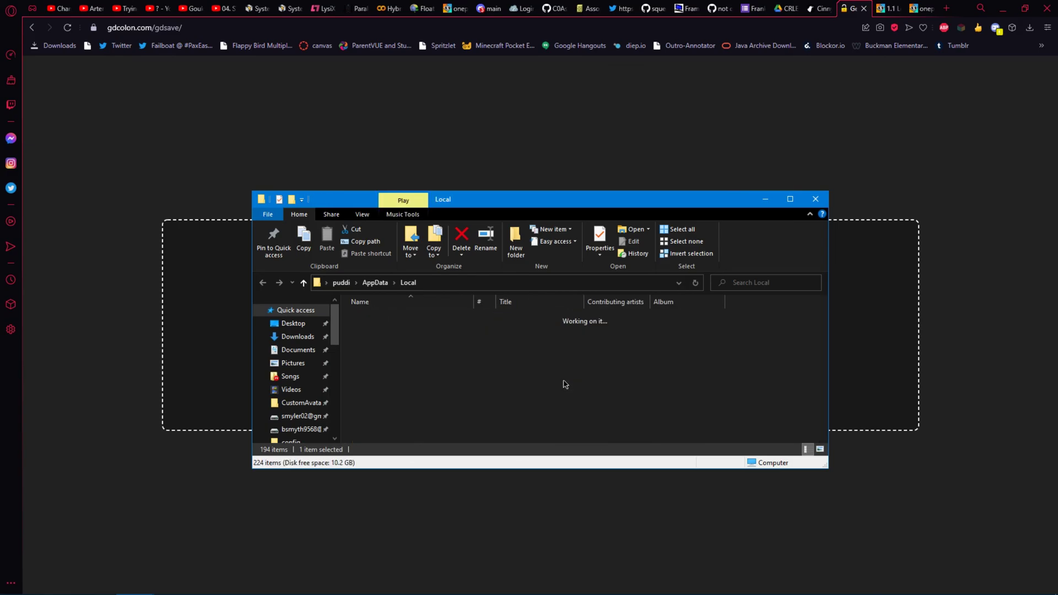
Load CCLocalLevels.dat from the GeometryDash folder into the gdsave page
{"action": "scroll", "coordinate": [759, 329], "scroll_direction": "down", "scroll_amount": 6}
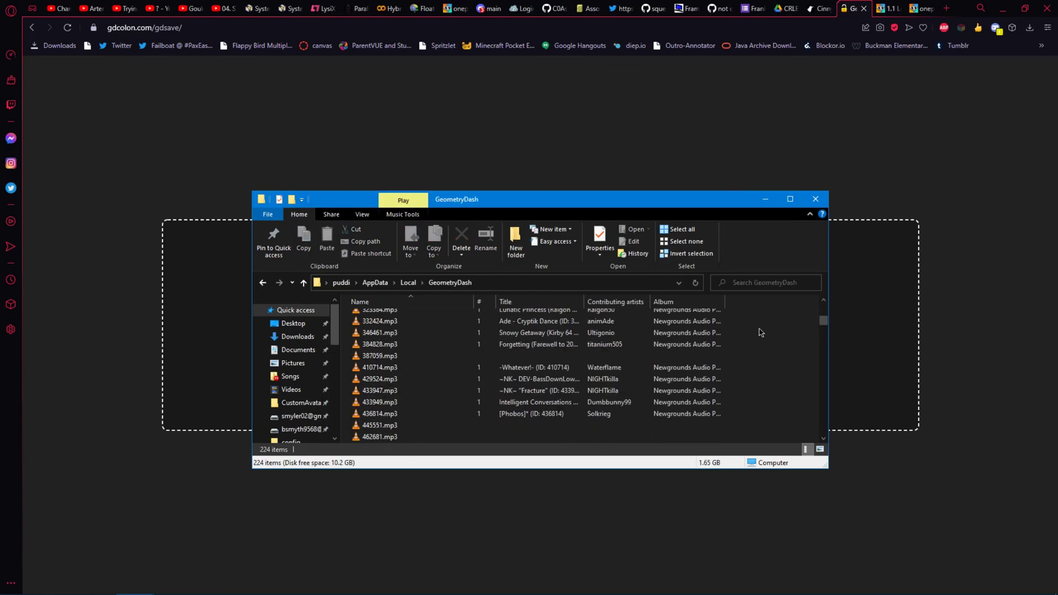
{"action": "left_click_drag", "start_coordinate": [823, 320], "coordinate": [823, 431]}
{"action": "left_click", "coordinate": [414, 415]}
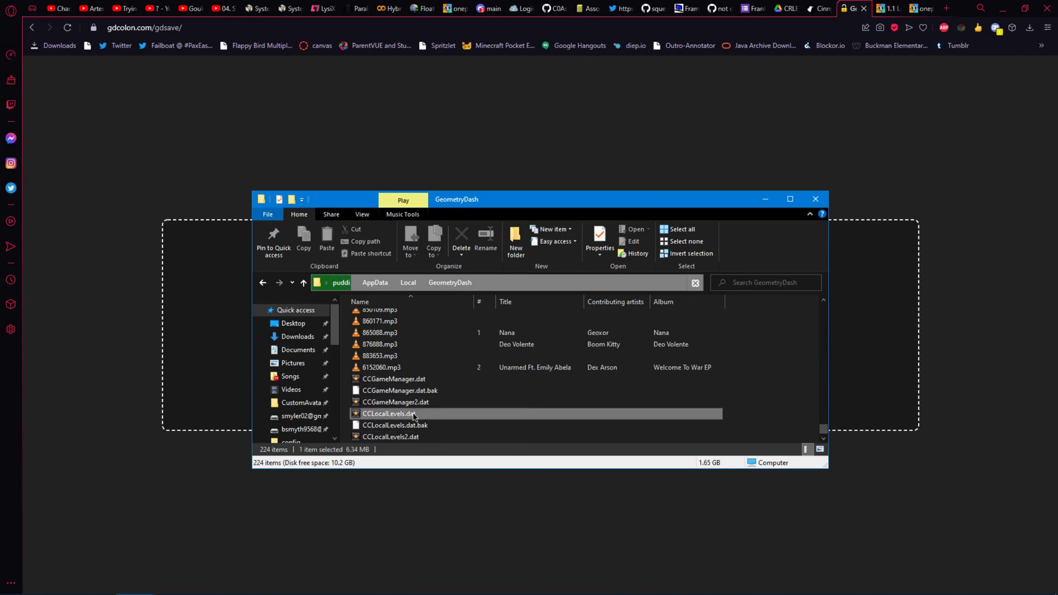
{"action": "left_click_drag", "start_coordinate": [414, 417], "coordinate": [887, 369]}
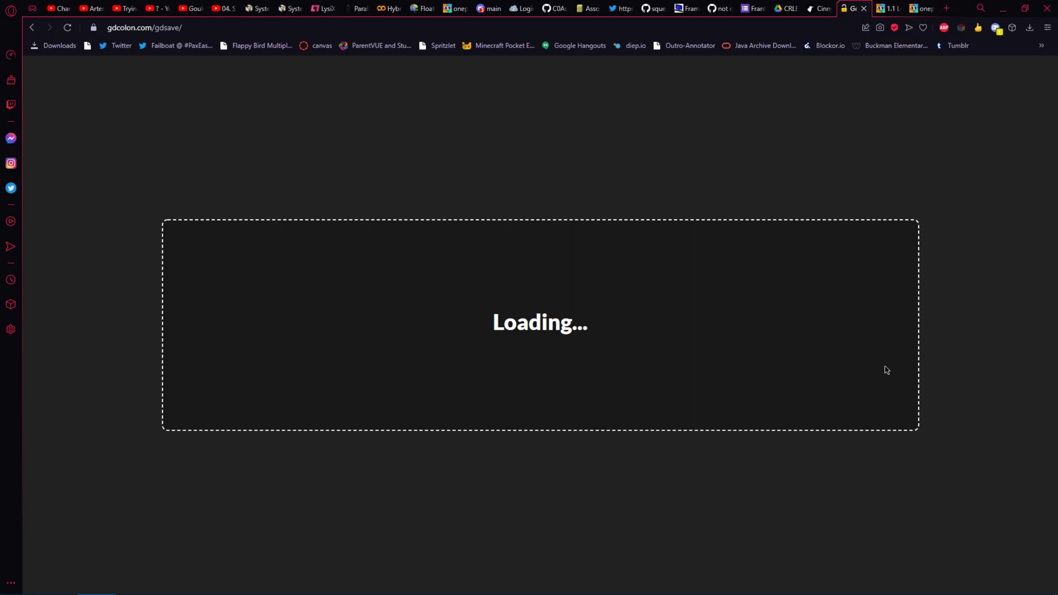
Expand the details of the Open Site level in the level table, down to its level data links
{"action": "scroll", "coordinate": [196, 326], "scroll_direction": "down", "scroll_amount": 1}
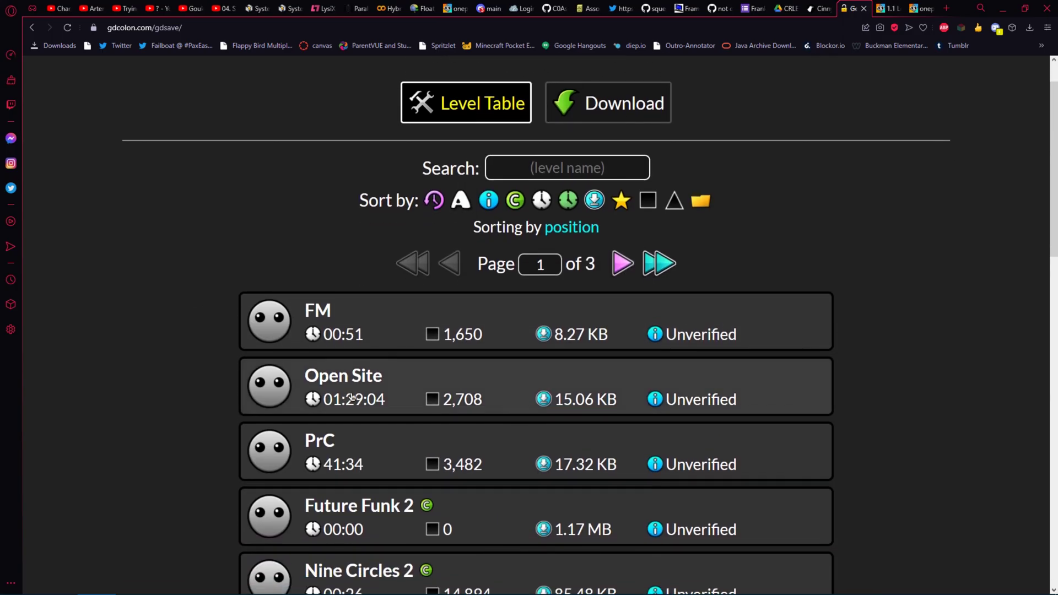
{"action": "left_click", "coordinate": [370, 399]}
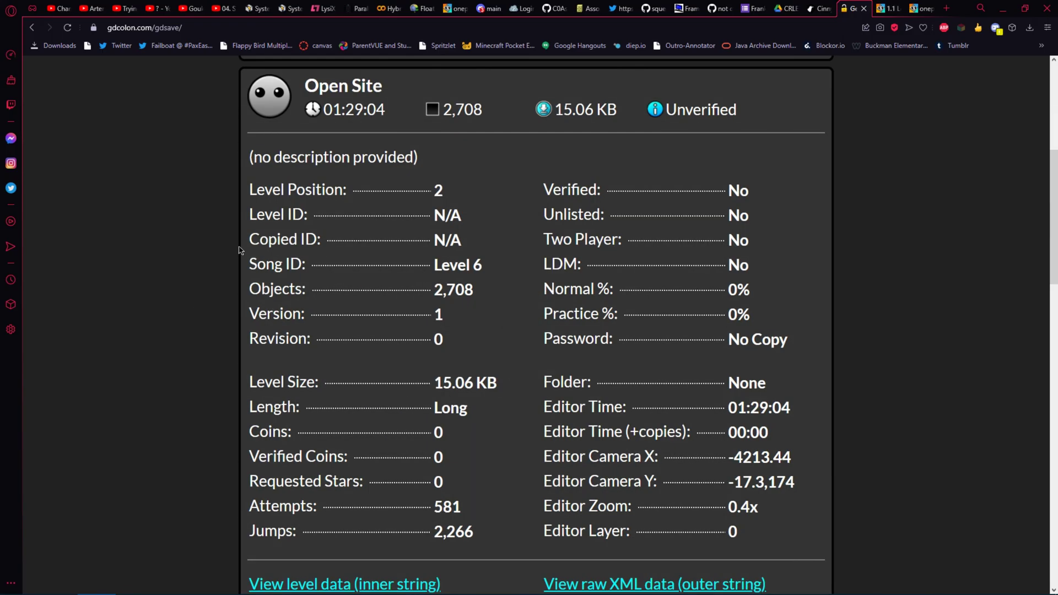
{"action": "scroll", "coordinate": [386, 455], "scroll_direction": "down", "scroll_amount": 2}
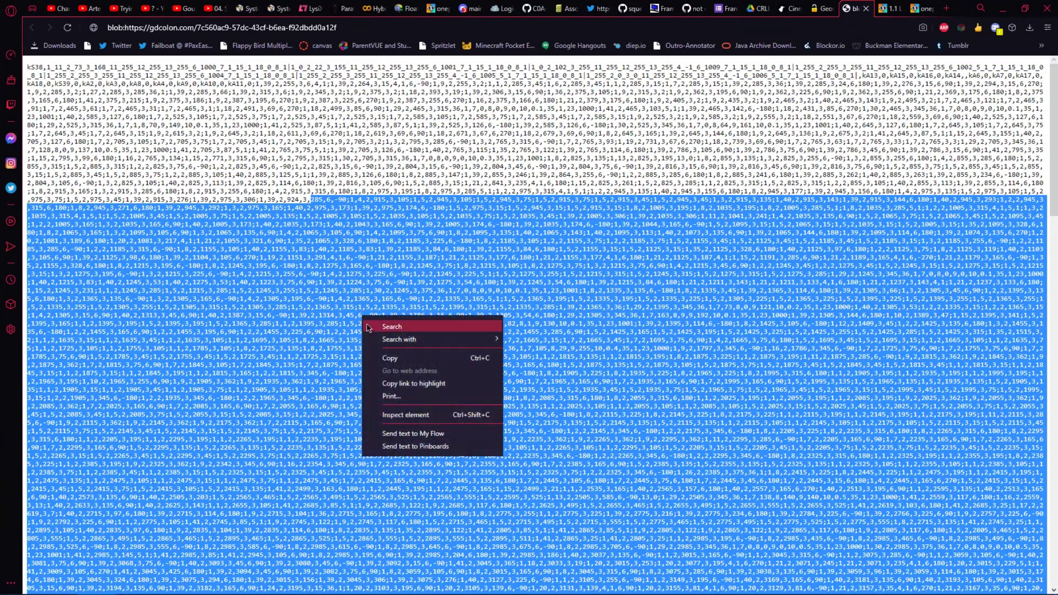
Copy the PC level's object data from the browser page and locate where object data begins in the k4 string of CCLocalLevels.dat
{"action": "left_click", "coordinate": [394, 351]}
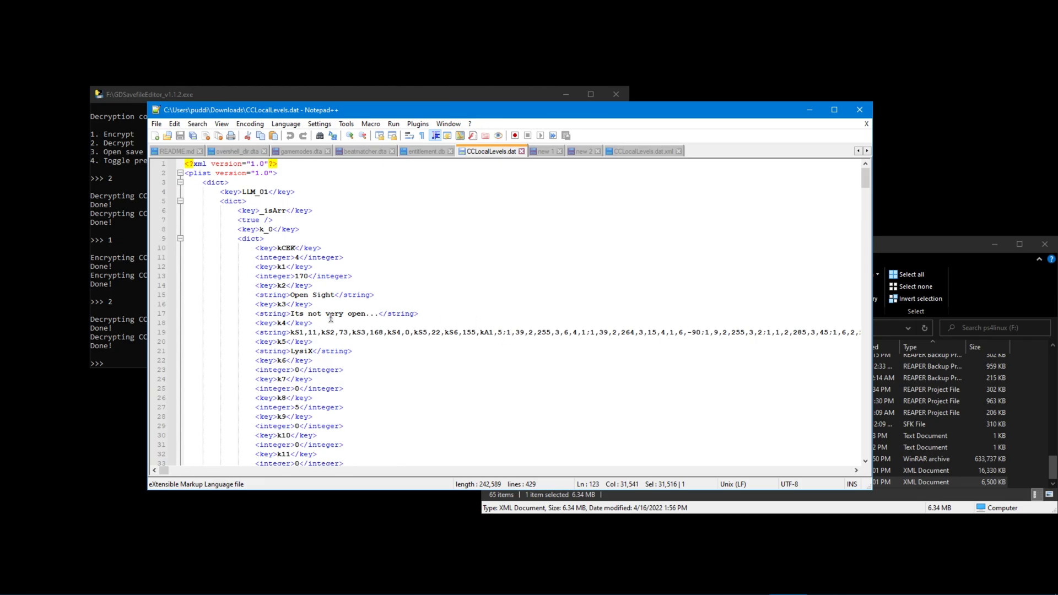
{"action": "left_click", "coordinate": [506, 333]}
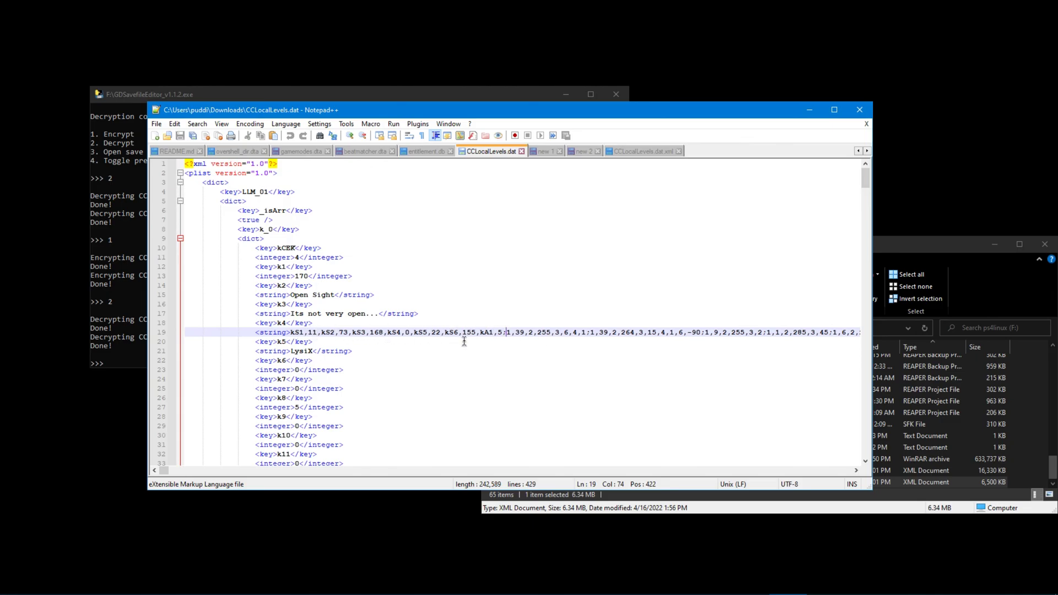
{"action": "left_click_drag", "start_coordinate": [507, 334], "coordinate": [556, 337]}
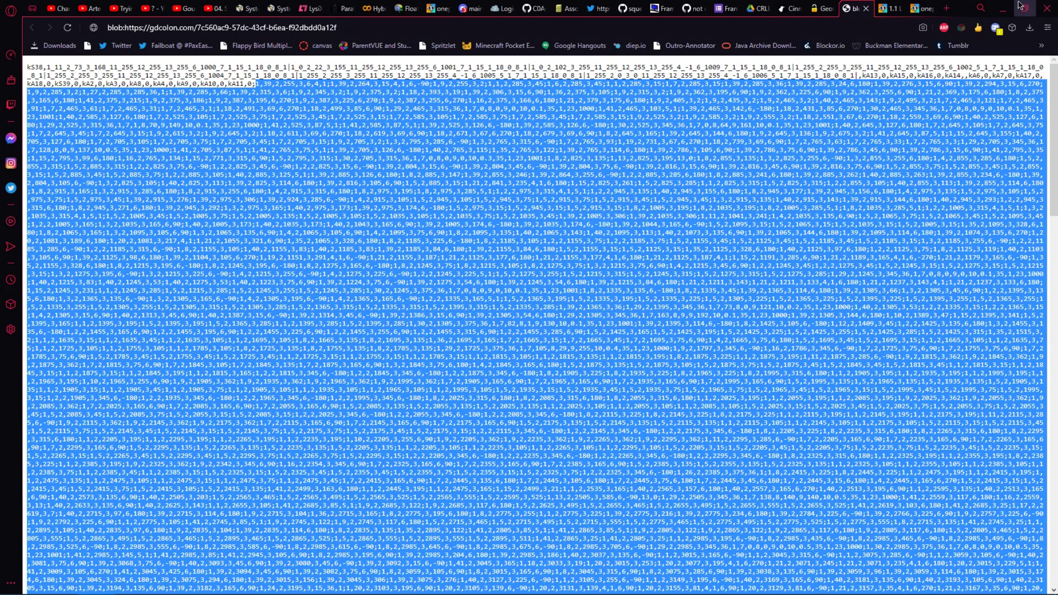
Replace all object data after "kA1,5;" in Open Sight's k4 string with the copied PC level data, keeping the closing tag, and save CCLocalLevels.dat
{"action": "left_click", "coordinate": [1002, 8]}
{"action": "left_click", "coordinate": [521, 314]}
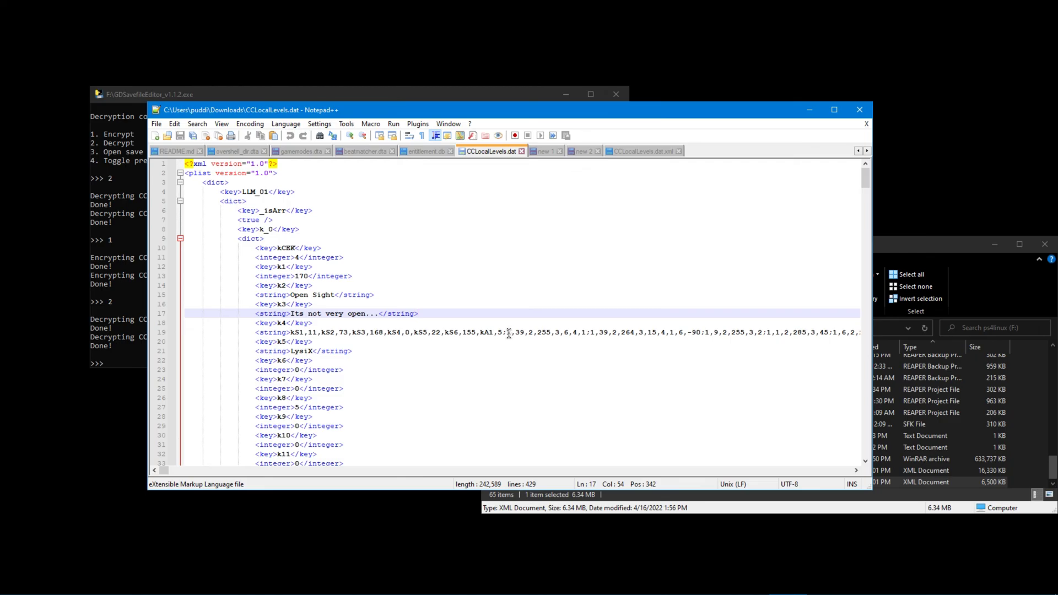
{"action": "double_click", "coordinate": [508, 332]}
{"action": "left_click_drag", "start_coordinate": [581, 338], "coordinate": [572, 333]}
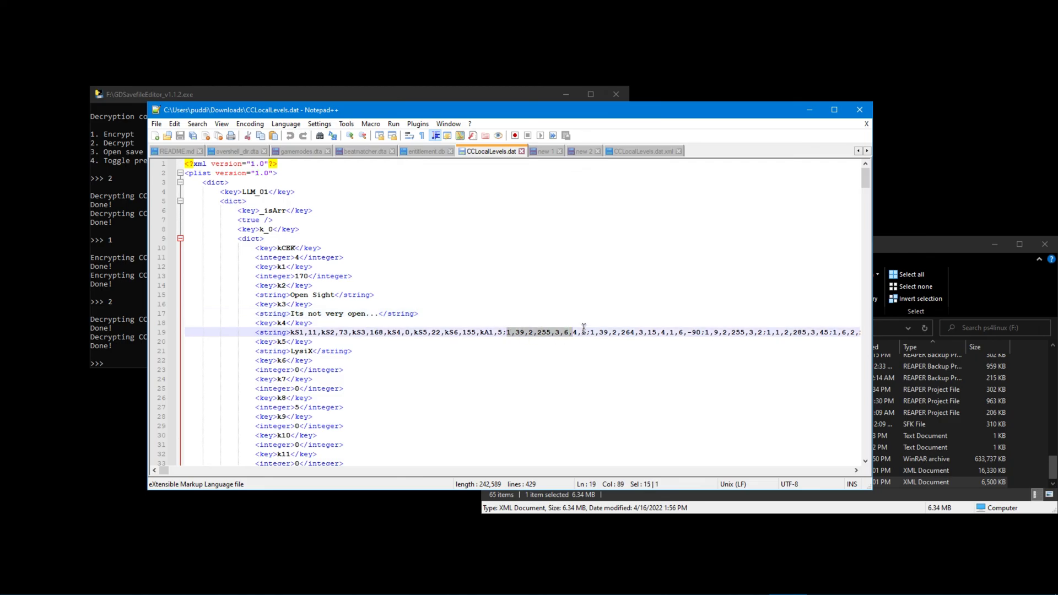
{"action": "key", "text": "shift+Down"}
{"action": "key", "text": "shift+Left"}
{"action": "key", "text": "shift+Left"}
{"action": "key", "text": "shift+Left"}
{"action": "key", "text": "shift+Left"}
{"action": "key", "text": "shift+Left"}
{"action": "key", "text": "shift+Left"}
{"action": "key", "text": "shift+Left"}
{"action": "key", "text": "shift+Left"}
{"action": "key", "text": "shift+Left"}
{"action": "key", "text": "shift+Left"}
{"action": "key", "text": "shift+Left"}
{"action": "key", "text": "shift+Left"}
{"action": "key", "text": "shift+Left"}
{"action": "key", "text": "shift+Left"}
{"action": "key", "text": "shift+Left"}
{"action": "key", "text": "shift+Left"}
{"action": "key", "text": "shift+Left"}
{"action": "key", "text": "shift+Left"}
{"action": "key", "text": "shift+Left"}
{"action": "key", "text": "shift+Left"}
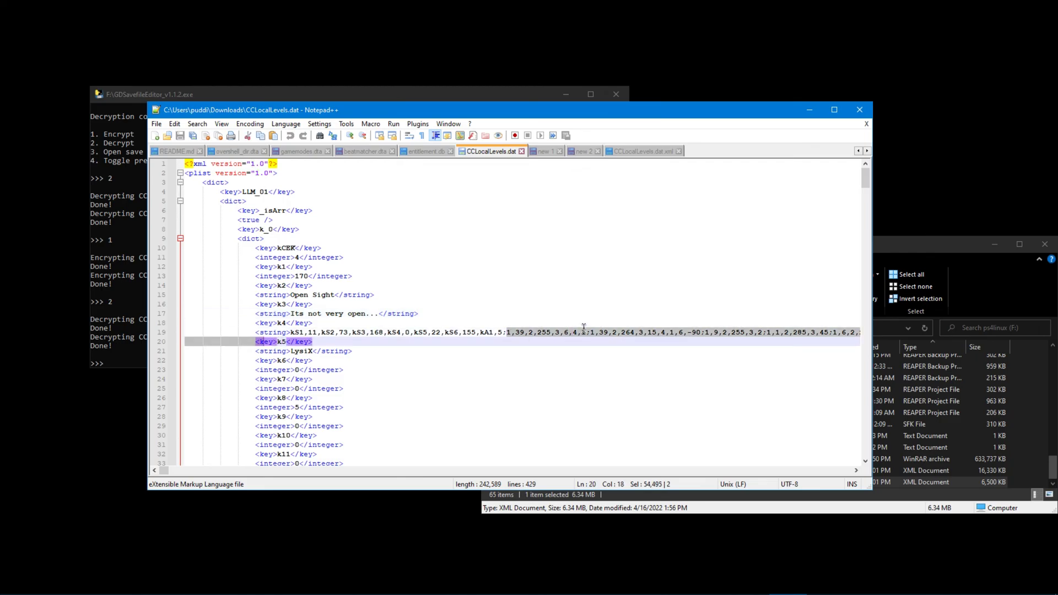
{"action": "key", "text": "shift+Left"}
{"action": "key", "text": "shift+Left"}
{"action": "key", "text": "shift+Left"}
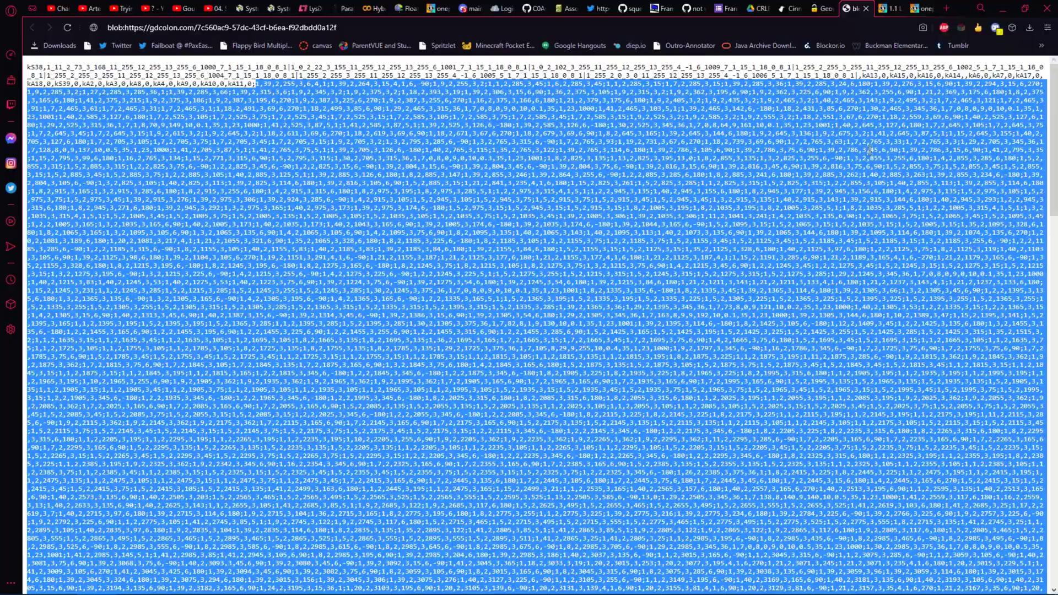
{"action": "left_click", "coordinate": [1010, 6]}
{"action": "key", "text": "ctrl+v"}
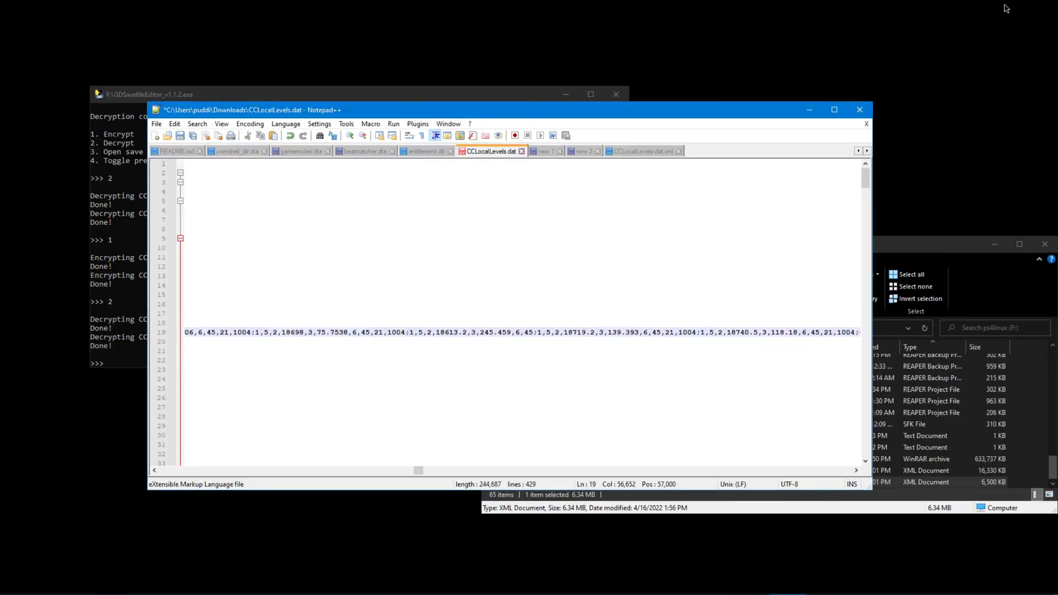
{"action": "key", "text": "ctrl+s"}
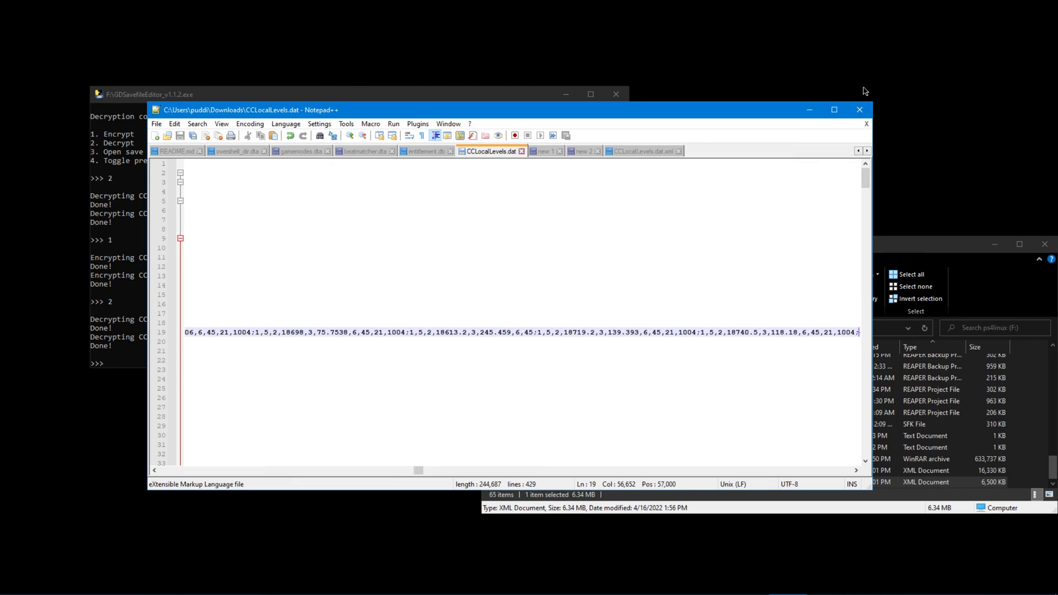
Minimize the text editor and save file editor windows, and launch BlueStacks 5
{"action": "left_click", "coordinate": [806, 110]}
{"action": "left_click", "coordinate": [566, 94]}
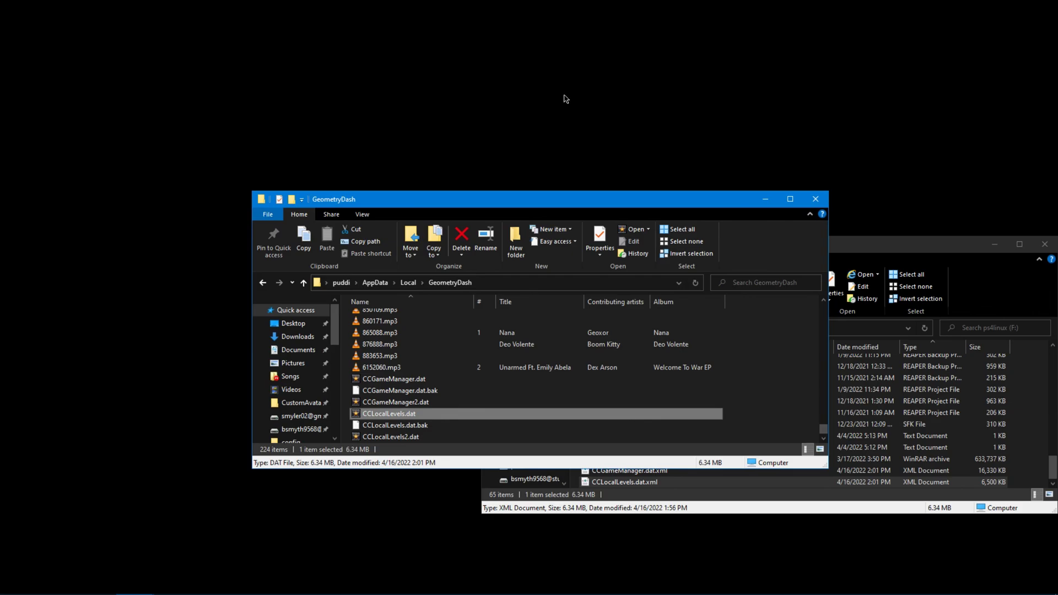
{"action": "key", "text": "super"}
{"action": "type", "text": "blu"}
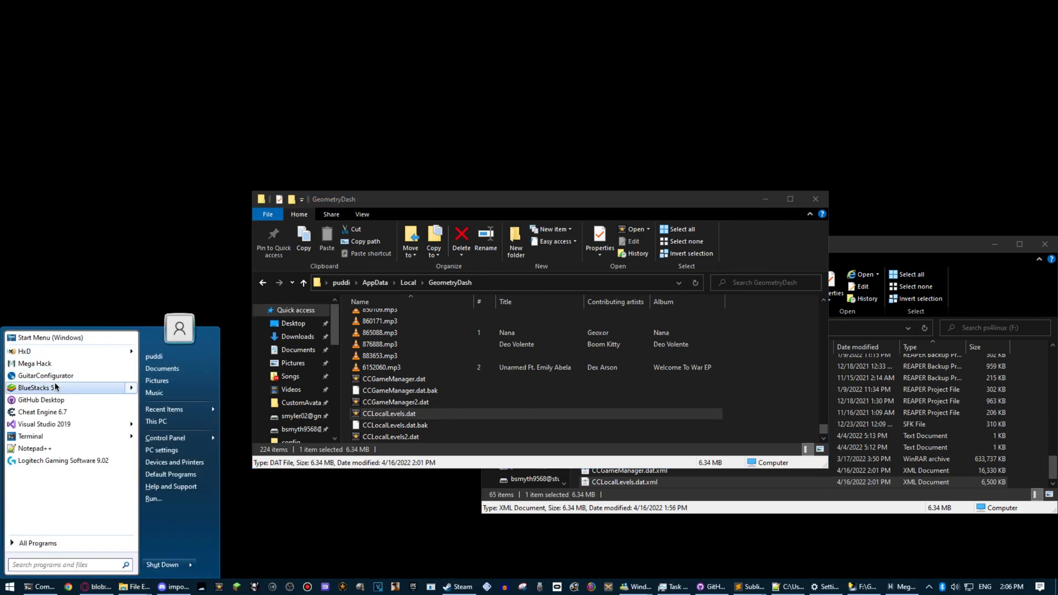
{"action": "left_click", "coordinate": [53, 388]}
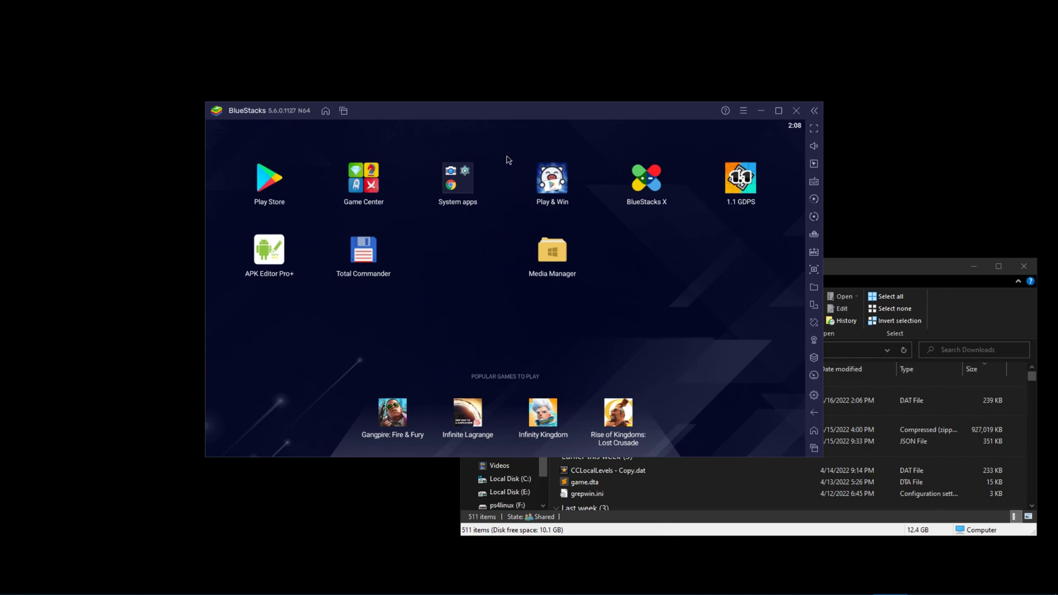
Transfer the edited CCLocalLevels.dat from the Downloads folder into BlueStacks
{"action": "left_click", "coordinate": [863, 272]}
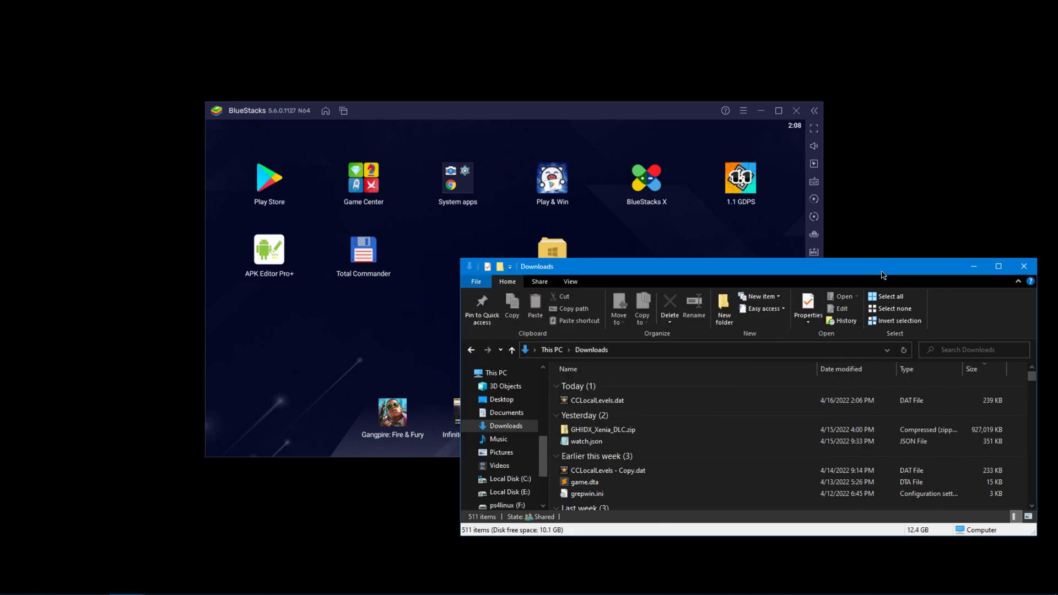
{"action": "left_click", "coordinate": [599, 403]}
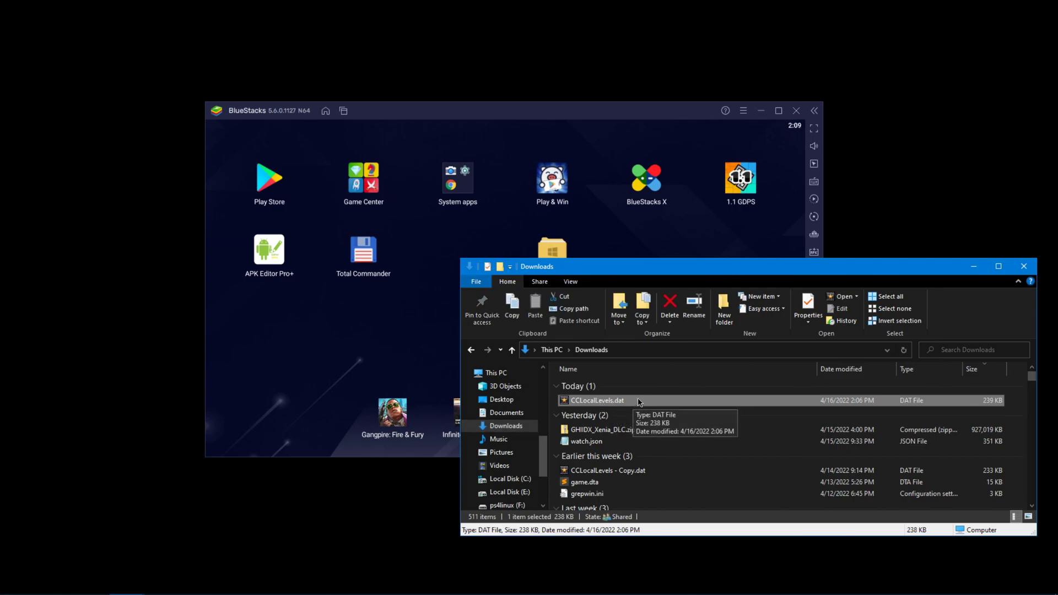
{"action": "left_click_drag", "start_coordinate": [634, 402], "coordinate": [440, 235]}
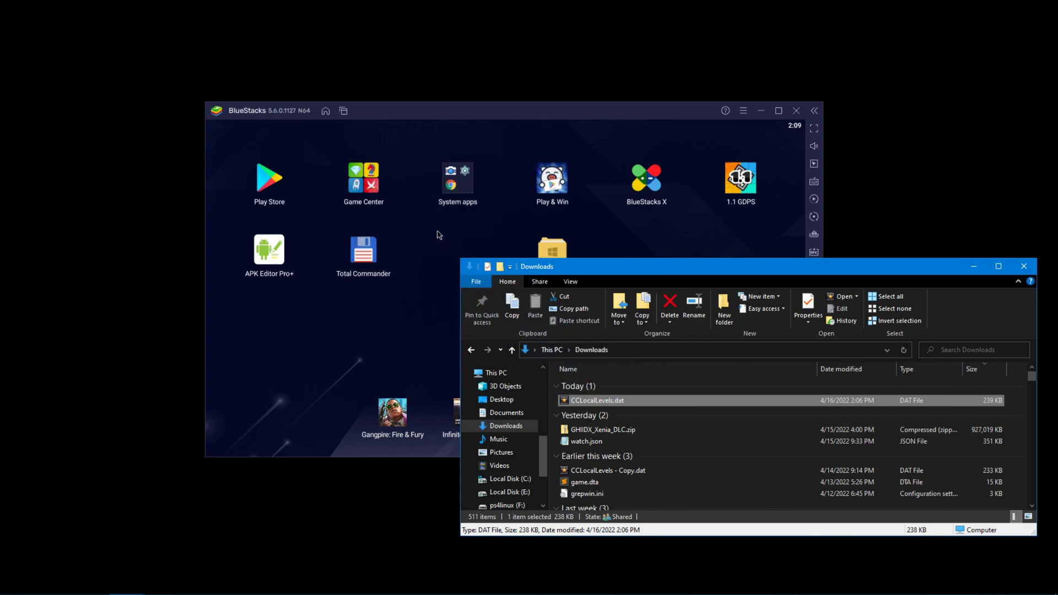
{"action": "left_click", "coordinate": [428, 274]}
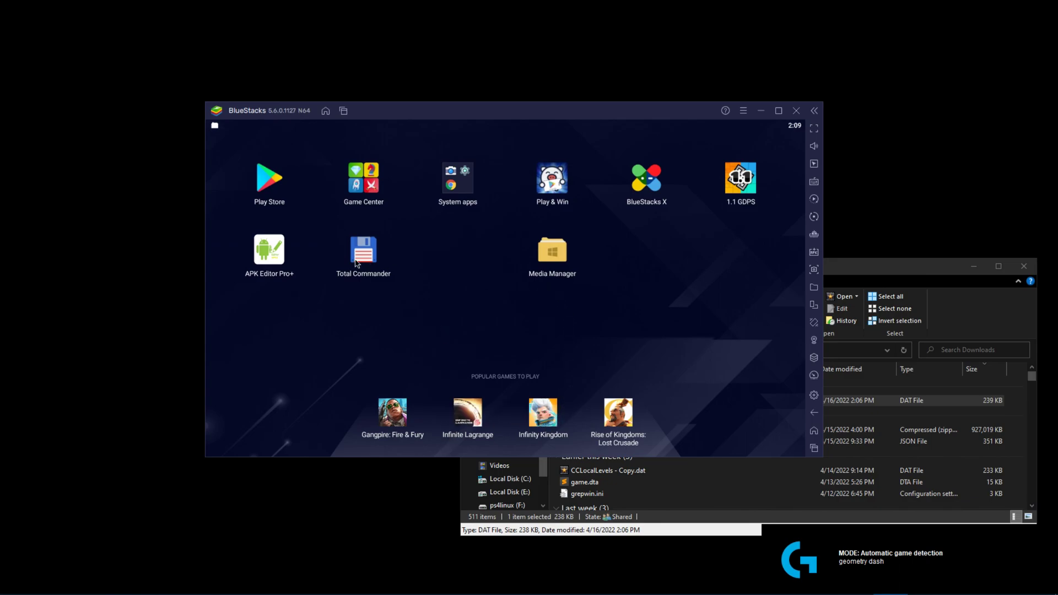
In Total Commander, copy CCLocalLevels.dat from SharedFolder to /data/data/com.cadrega.oneptonegdps, overwriting the existing file
{"action": "left_click", "coordinate": [362, 254]}
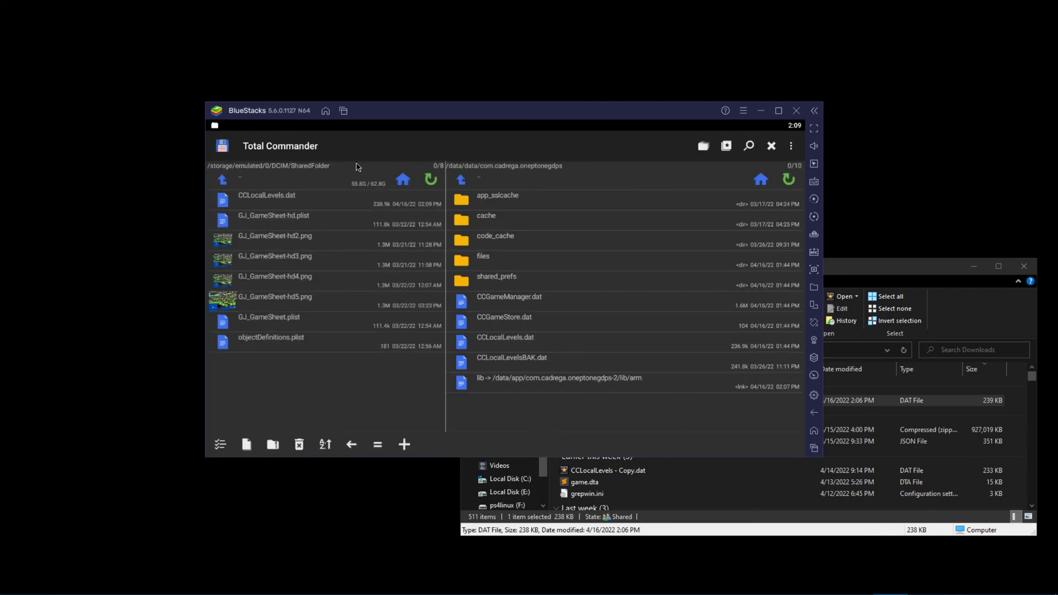
{"action": "left_click", "coordinate": [254, 205]}
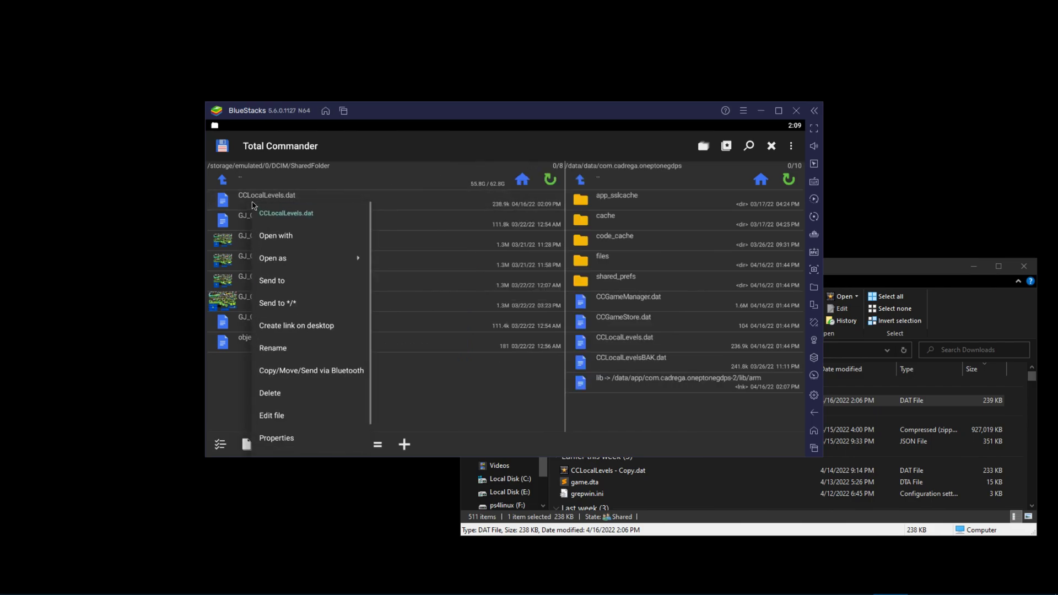
{"action": "left_click", "coordinate": [292, 372]}
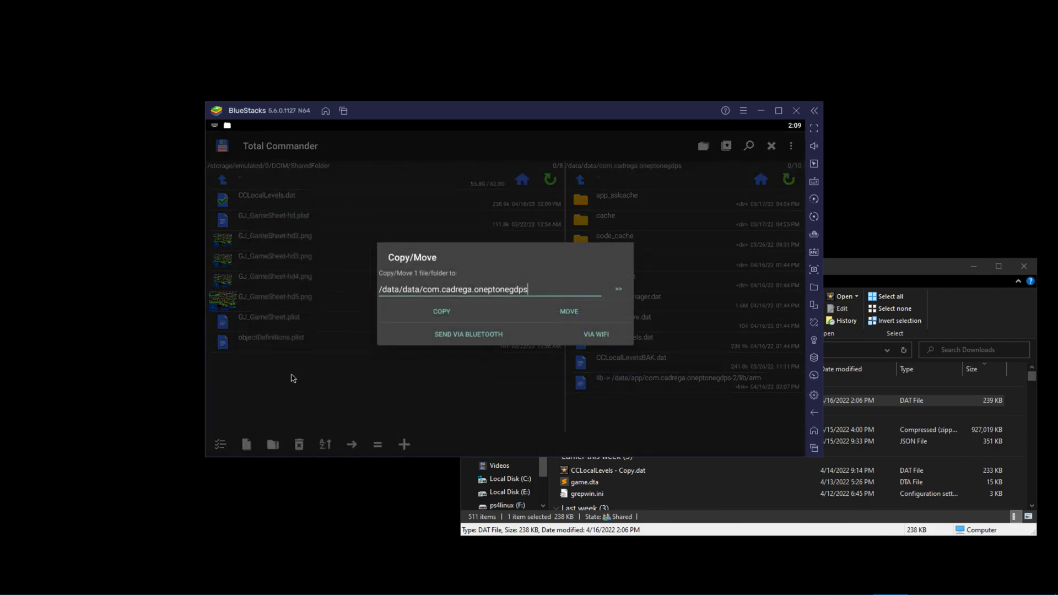
{"action": "left_click", "coordinate": [450, 322]}
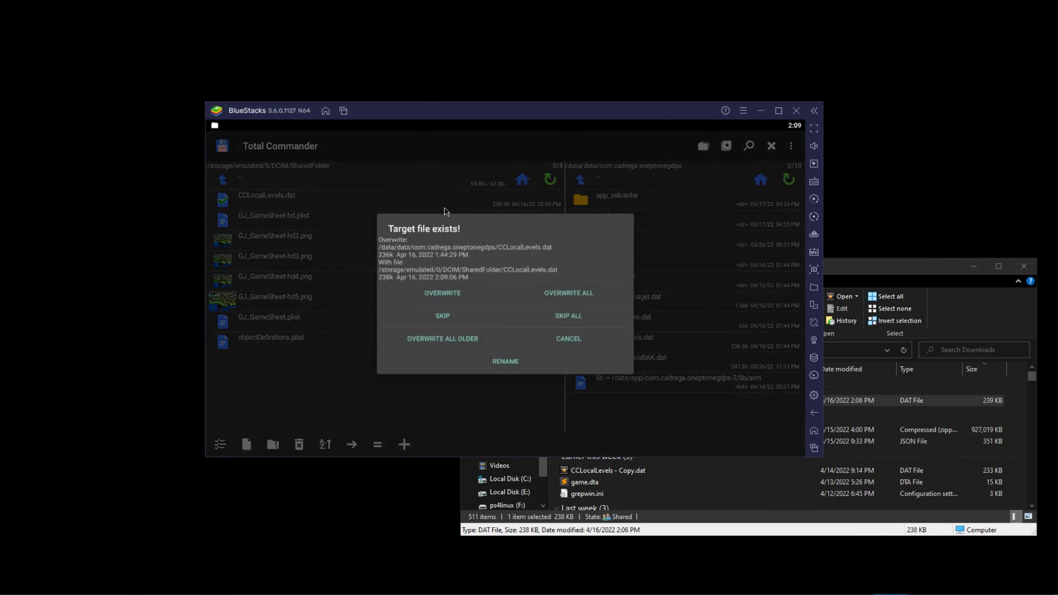
{"action": "left_click", "coordinate": [442, 298]}
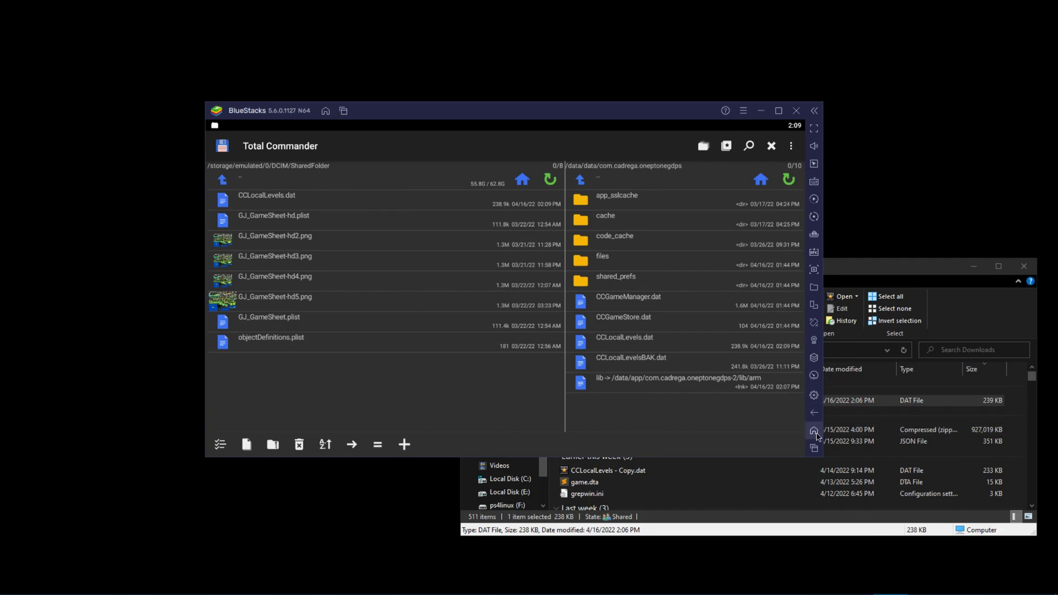
Return to the BlueStacks home screen, launch 1.1 GDPS, and open the transferred level from the created levels in the editor
{"action": "left_click", "coordinate": [813, 433]}
{"action": "left_click", "coordinate": [748, 178]}
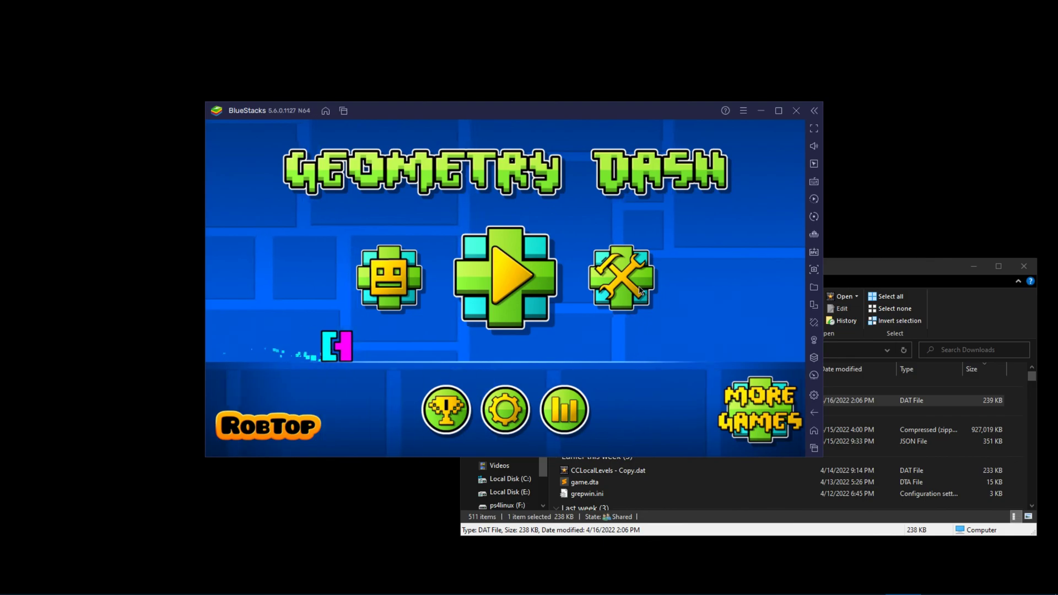
{"action": "left_click", "coordinate": [621, 280]}
{"action": "left_click", "coordinate": [441, 222]}
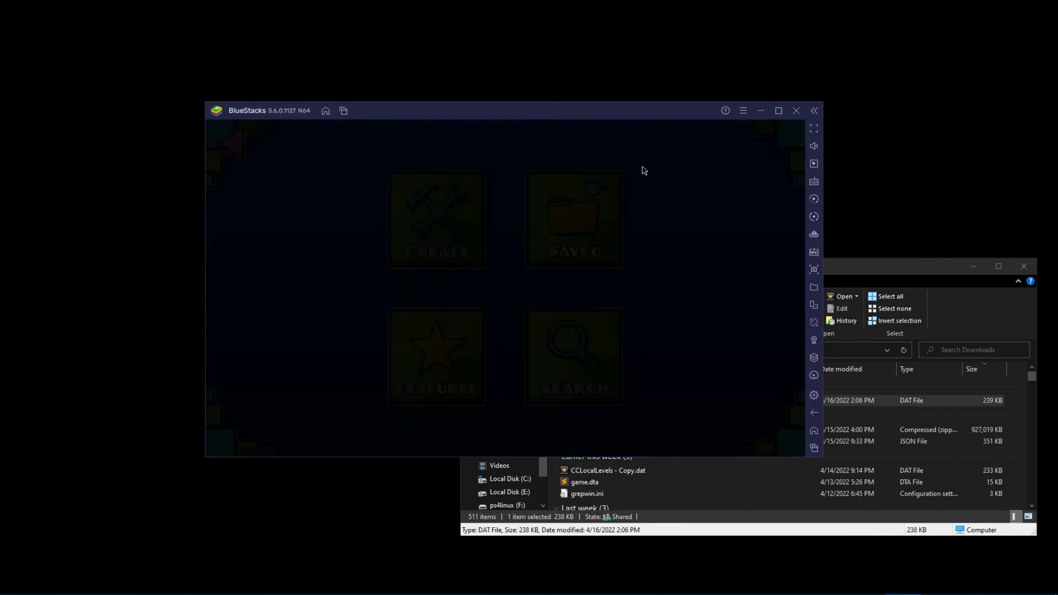
{"action": "left_click", "coordinate": [649, 208]}
{"action": "left_click", "coordinate": [402, 309]}
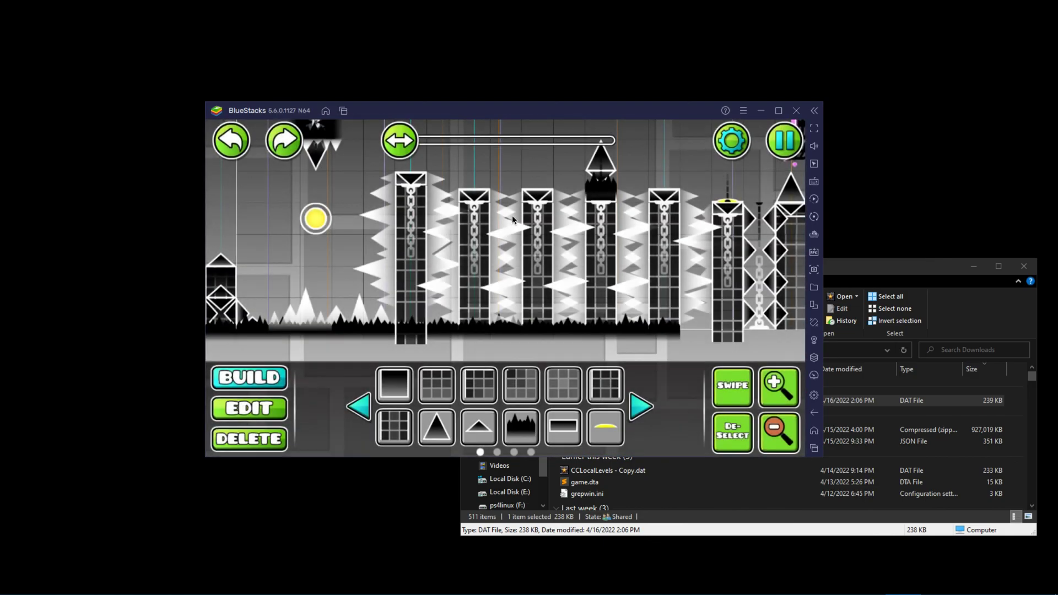
Examine the transferred level's layout in the editor, from the opening pillars through the later sections and back to the start
{"action": "left_click_drag", "start_coordinate": [513, 217], "coordinate": [312, 282]}
{"action": "left_click", "coordinate": [780, 428]}
{"action": "left_click", "coordinate": [779, 427]}
{"action": "left_click", "coordinate": [779, 428]}
{"action": "left_click", "coordinate": [779, 428]}
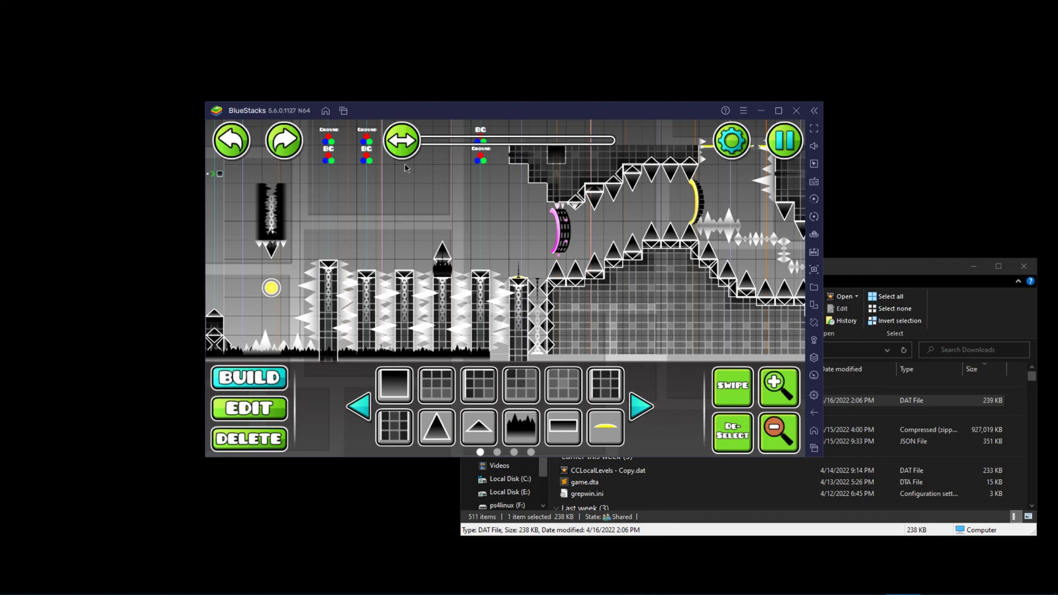
{"action": "left_click_drag", "start_coordinate": [403, 142], "coordinate": [446, 144]}
{"action": "left_click_drag", "start_coordinate": [611, 256], "coordinate": [363, 211]}
{"action": "left_click_drag", "start_coordinate": [465, 142], "coordinate": [540, 149]}
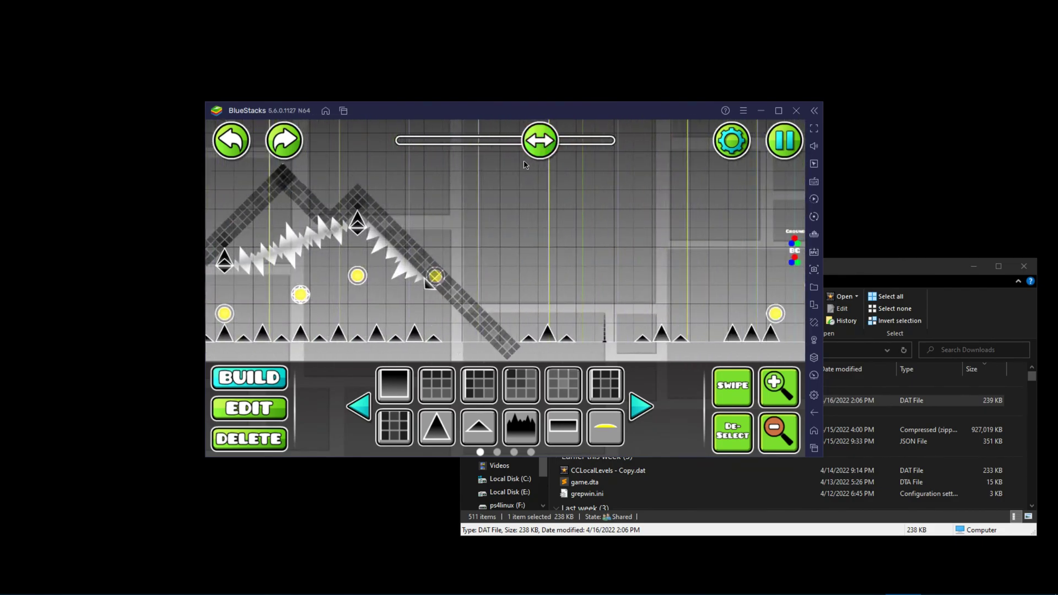
{"action": "left_click_drag", "start_coordinate": [441, 220], "coordinate": [762, 187]}
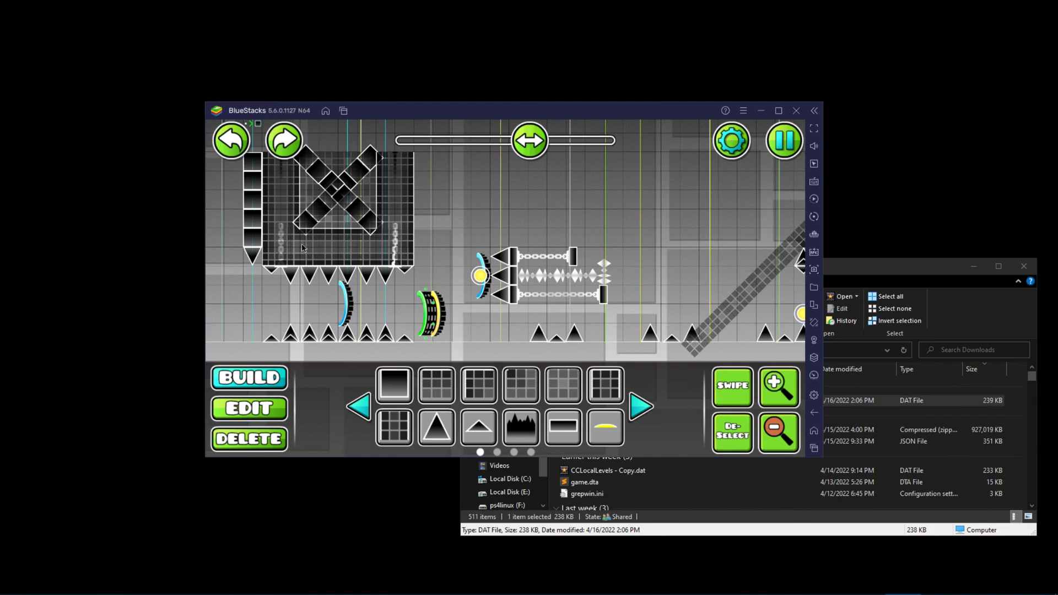
{"action": "left_click_drag", "start_coordinate": [331, 242], "coordinate": [716, 237]}
{"action": "left_click_drag", "start_coordinate": [466, 234], "coordinate": [314, 231]}
{"action": "left_click_drag", "start_coordinate": [520, 141], "coordinate": [392, 164]}
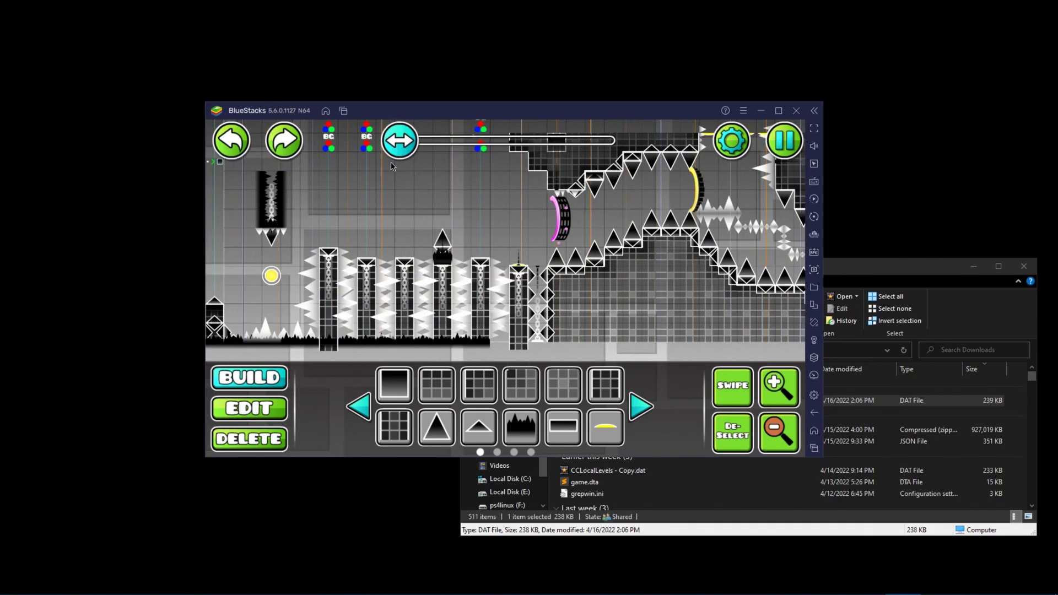
{"action": "left_click_drag", "start_coordinate": [544, 178], "coordinate": [730, 207]}
{"action": "left_click_drag", "start_coordinate": [620, 227], "coordinate": [481, 290]}
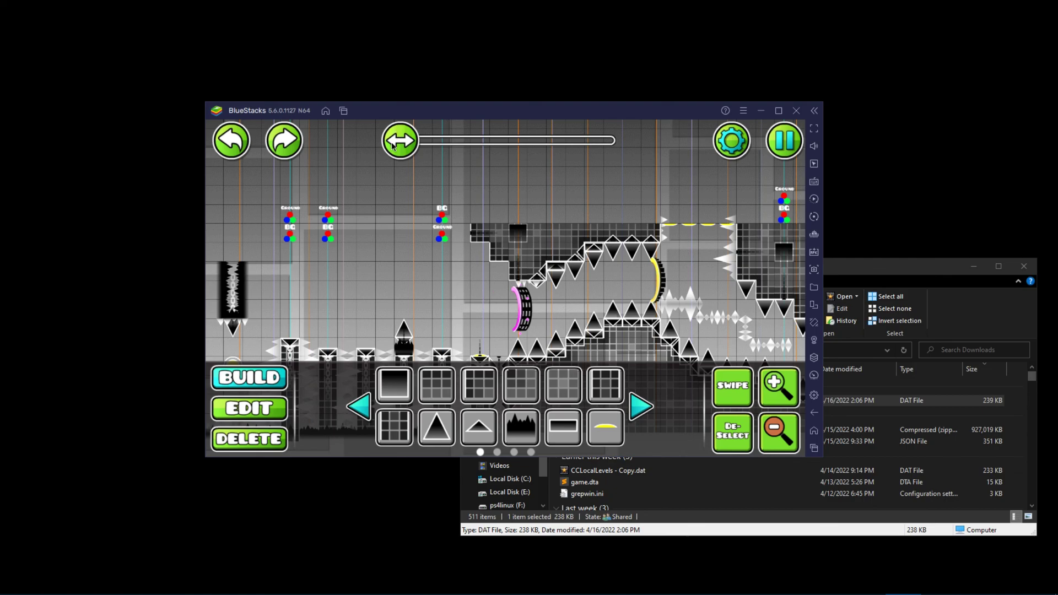
{"action": "left_click_drag", "start_coordinate": [409, 151], "coordinate": [388, 201]}
{"action": "scroll", "coordinate": [461, 213], "scroll_direction": "down", "scroll_amount": 5}
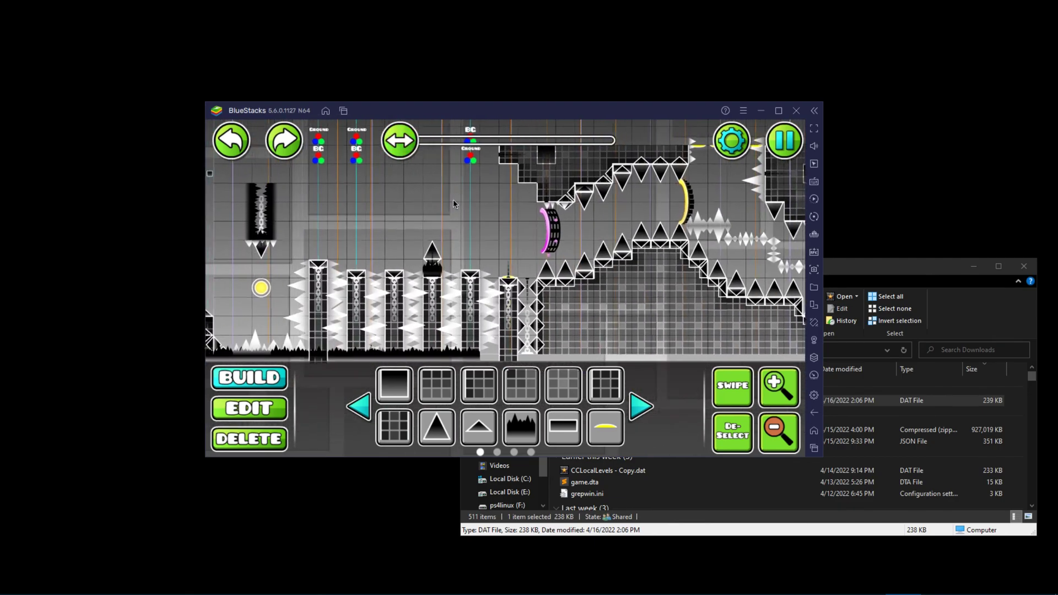
{"action": "left_click_drag", "start_coordinate": [506, 202], "coordinate": [478, 235]}
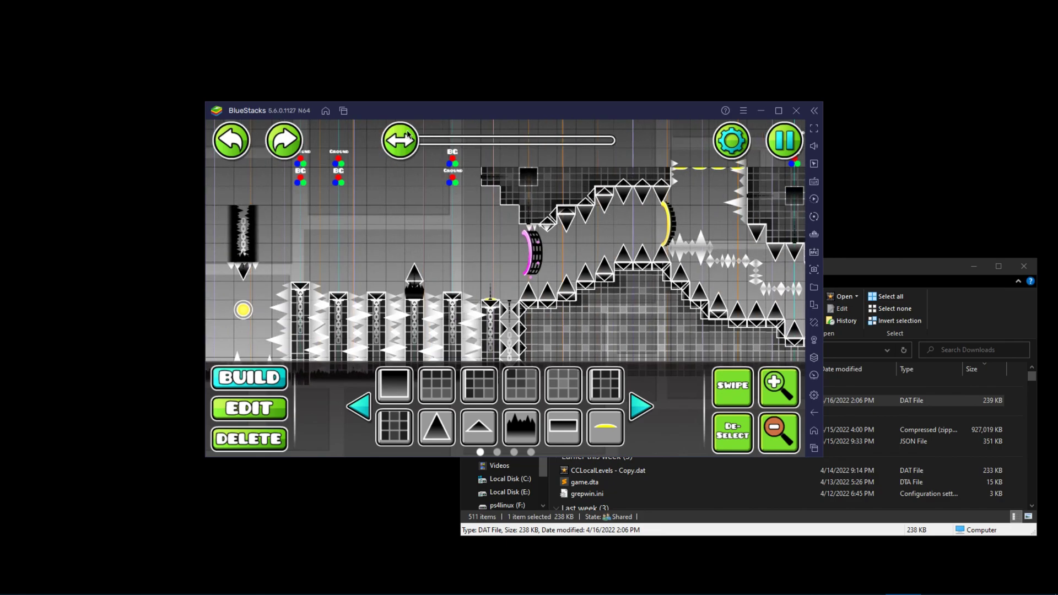
{"action": "mouse_move", "coordinate": [398, 147]}
{"action": "left_mouse_down"}
{"action": "mouse_move", "coordinate": [424, 152]}
{"action": "mouse_move", "coordinate": [402, 153]}
{"action": "left_mouse_up"}
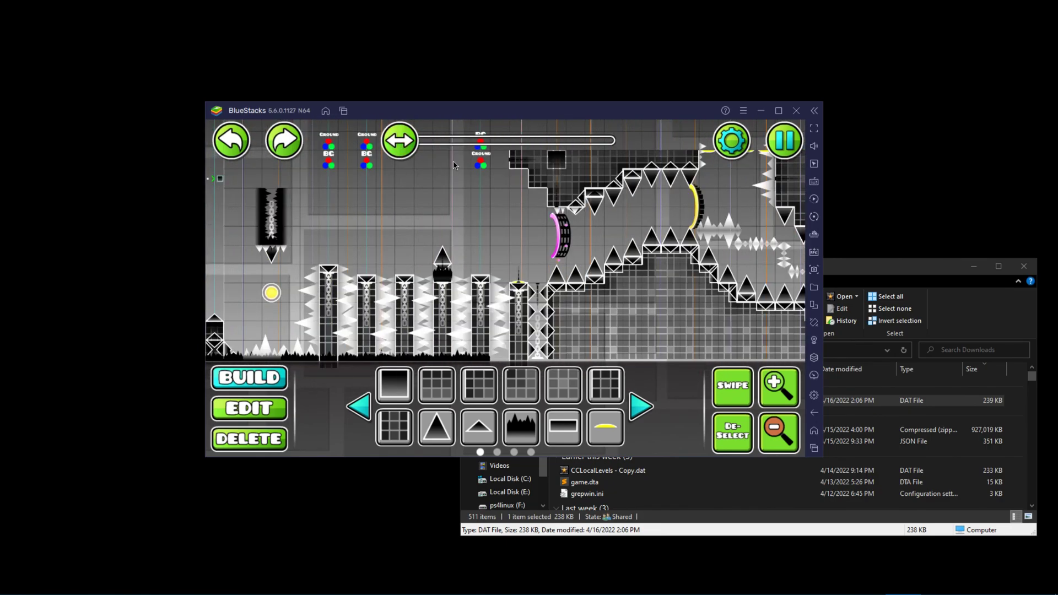